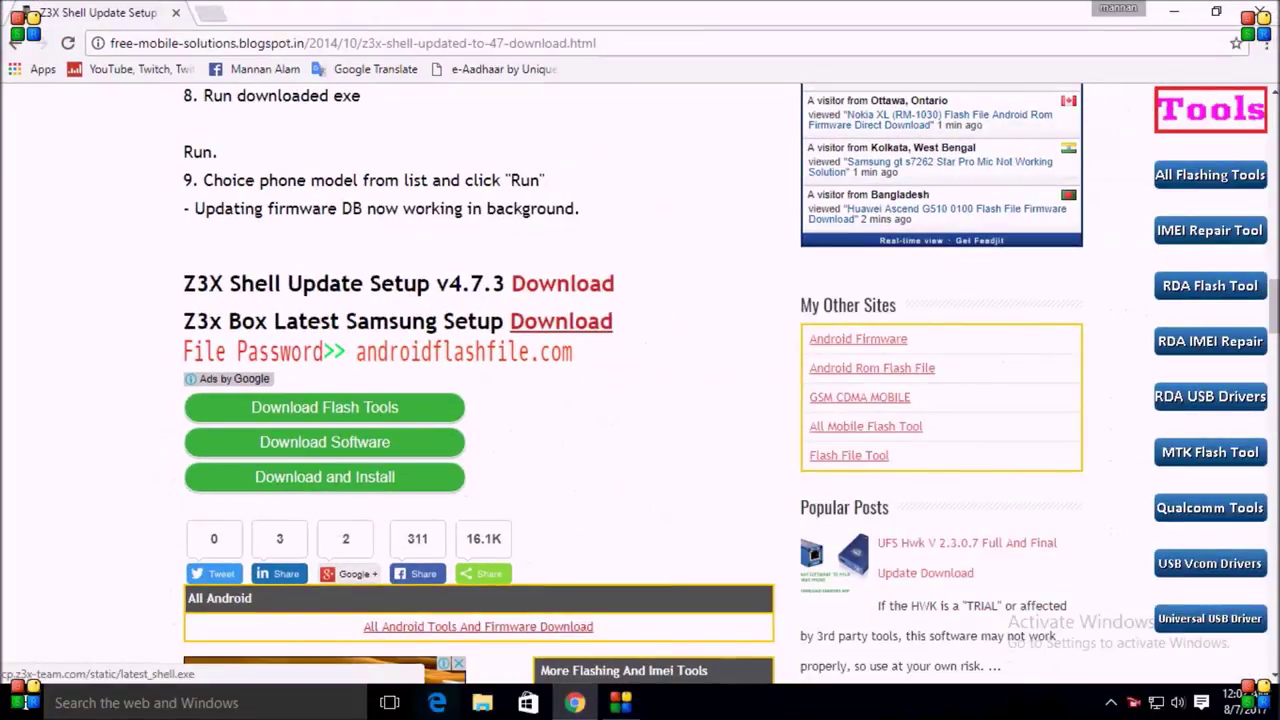
Download the Z3X Shell Update Setup v4.7.3 installer, creating the missing Programs folder for it, and show the downloaded file in its folder.
left_click(562, 283)
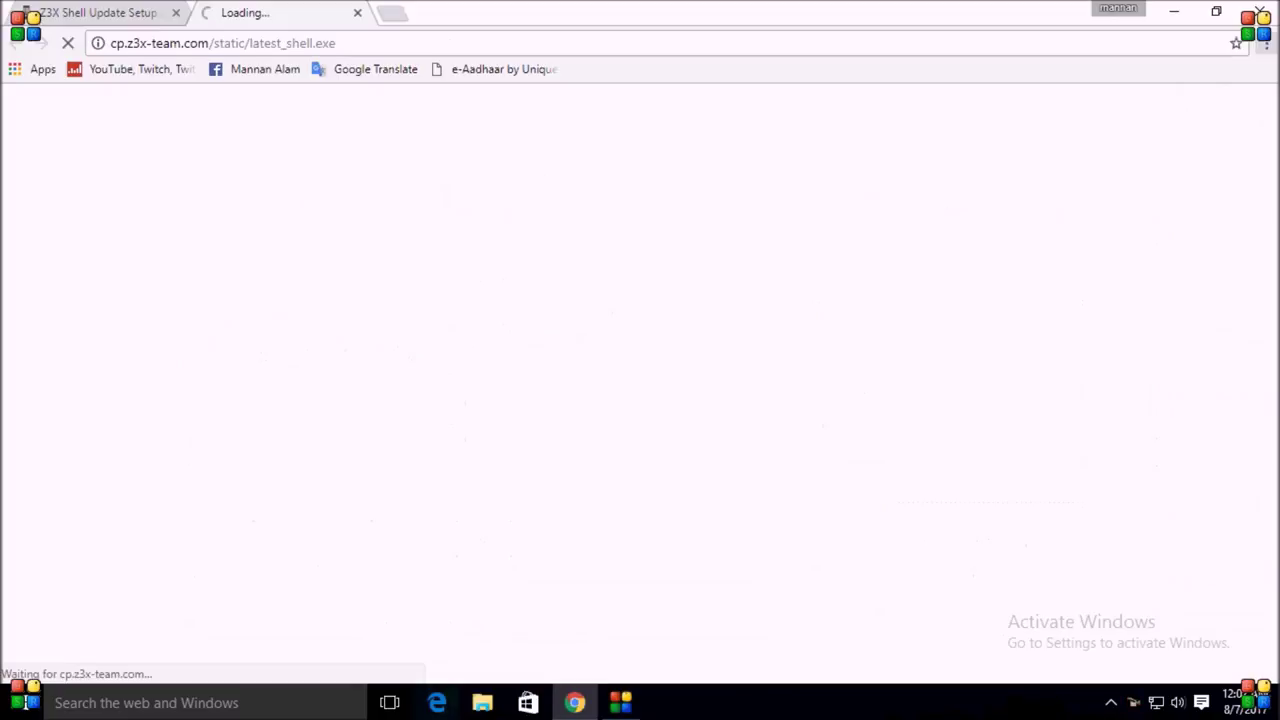
key("Return")
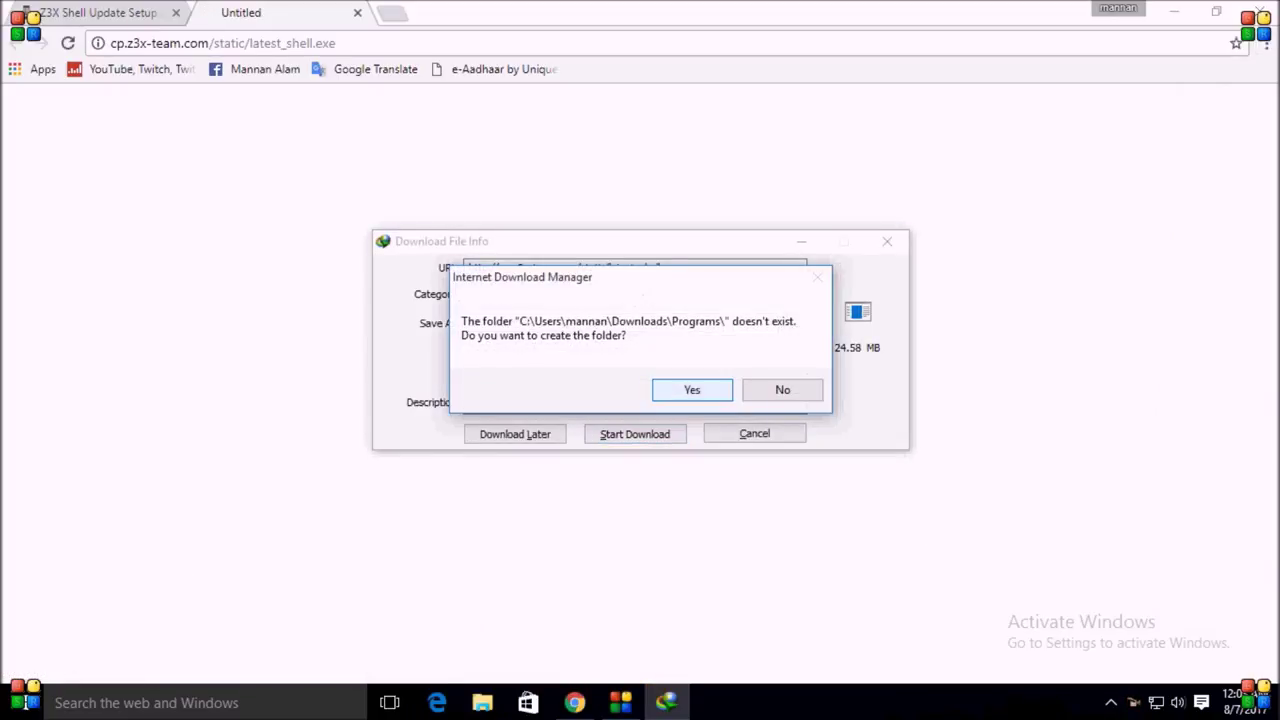
key("Tab")
key("Return")
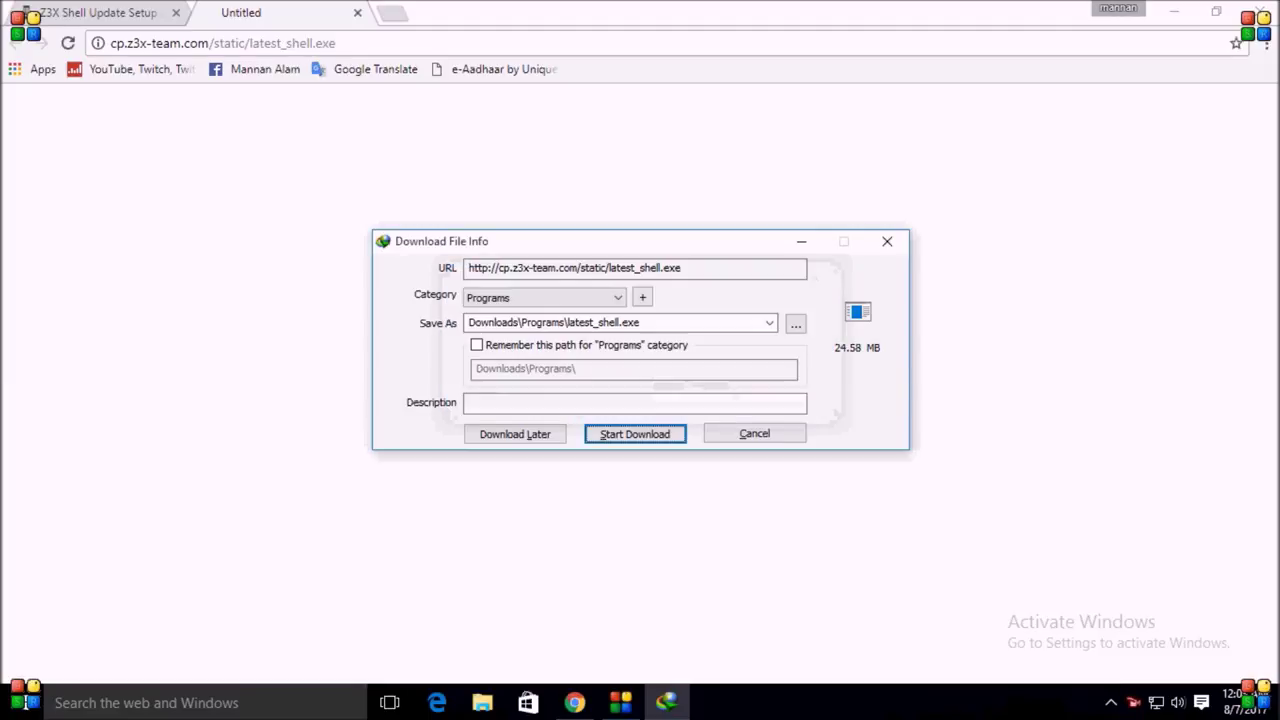
key("Return")
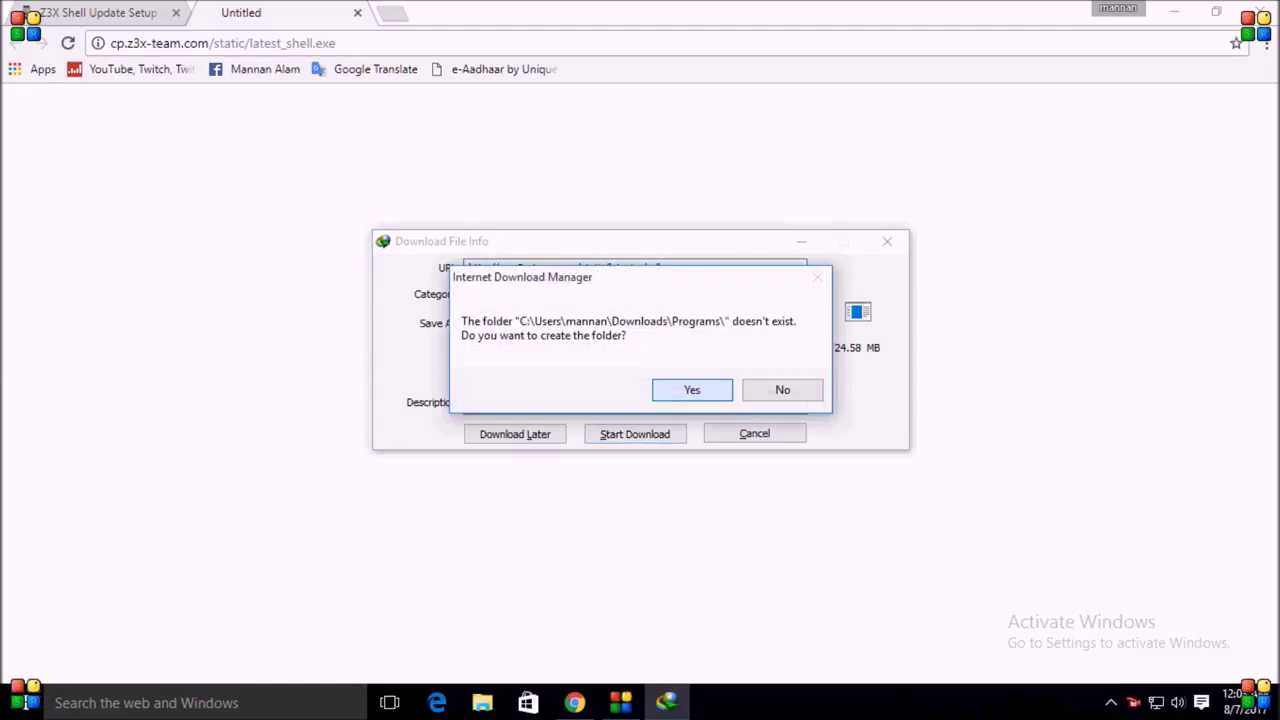
key("Return")
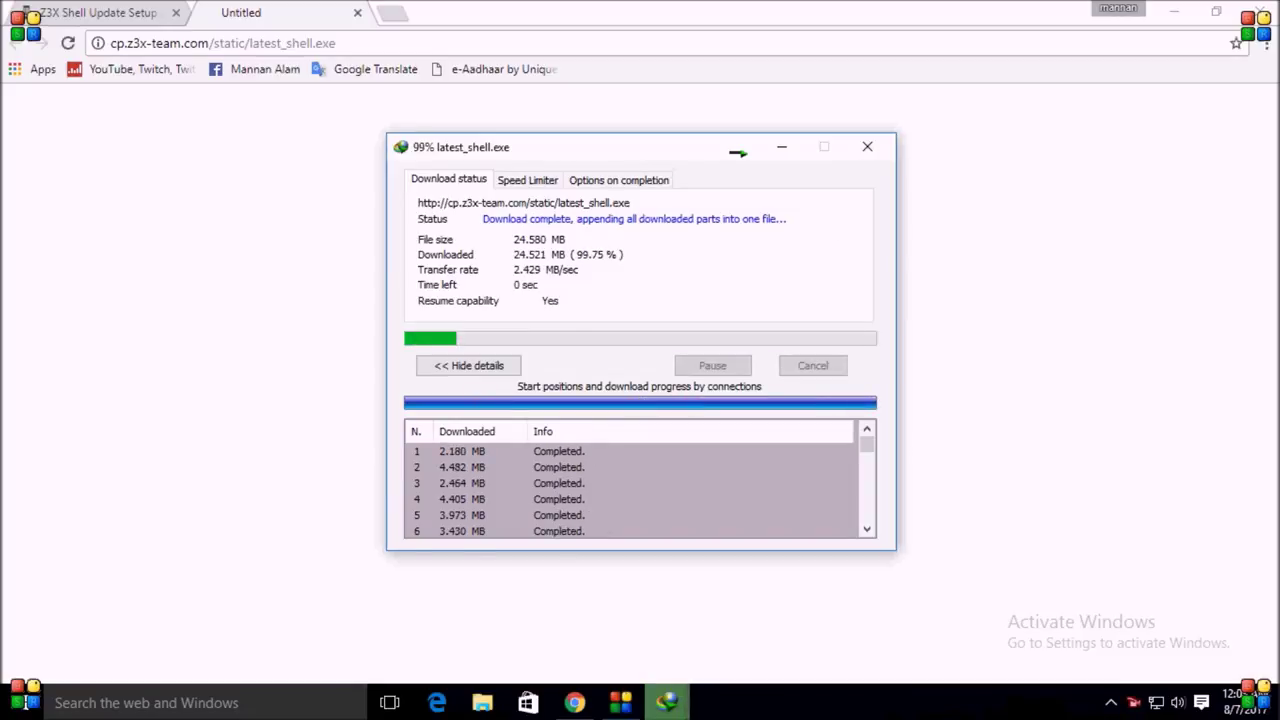
left_click(675, 408)
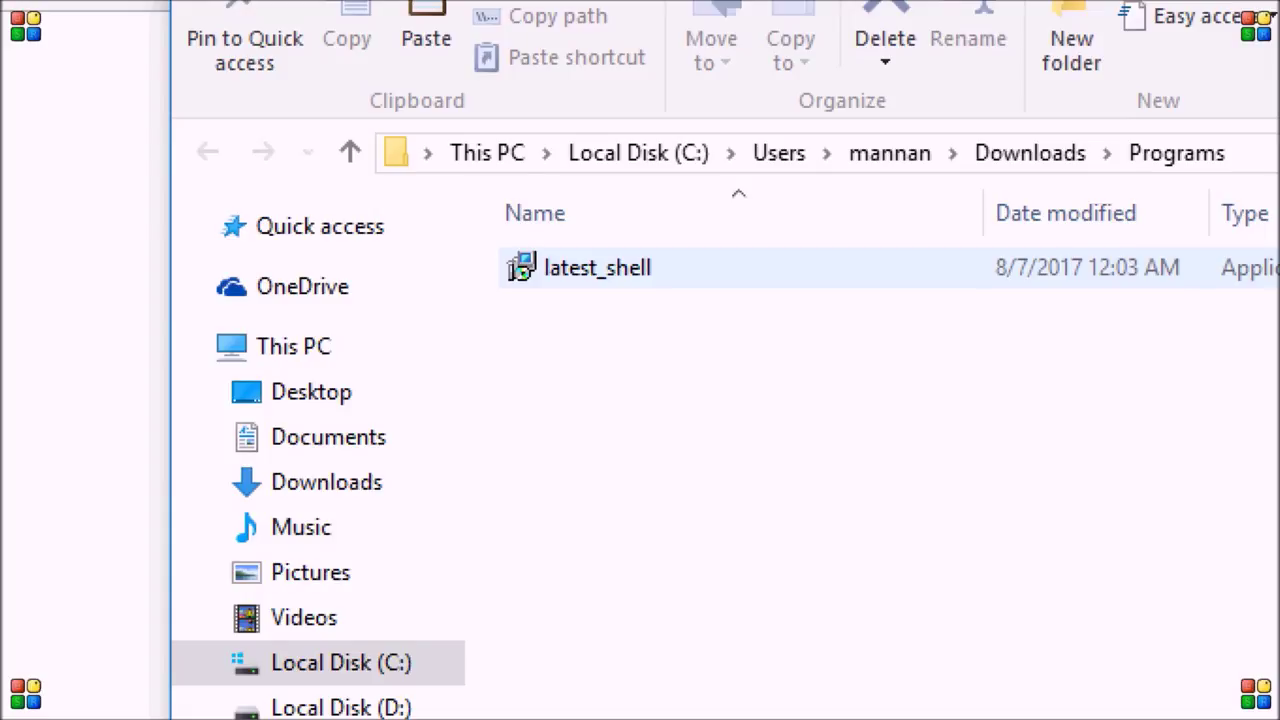
Run the downloaded latest_shell installer with English as the setup language.
left_click(597, 267)
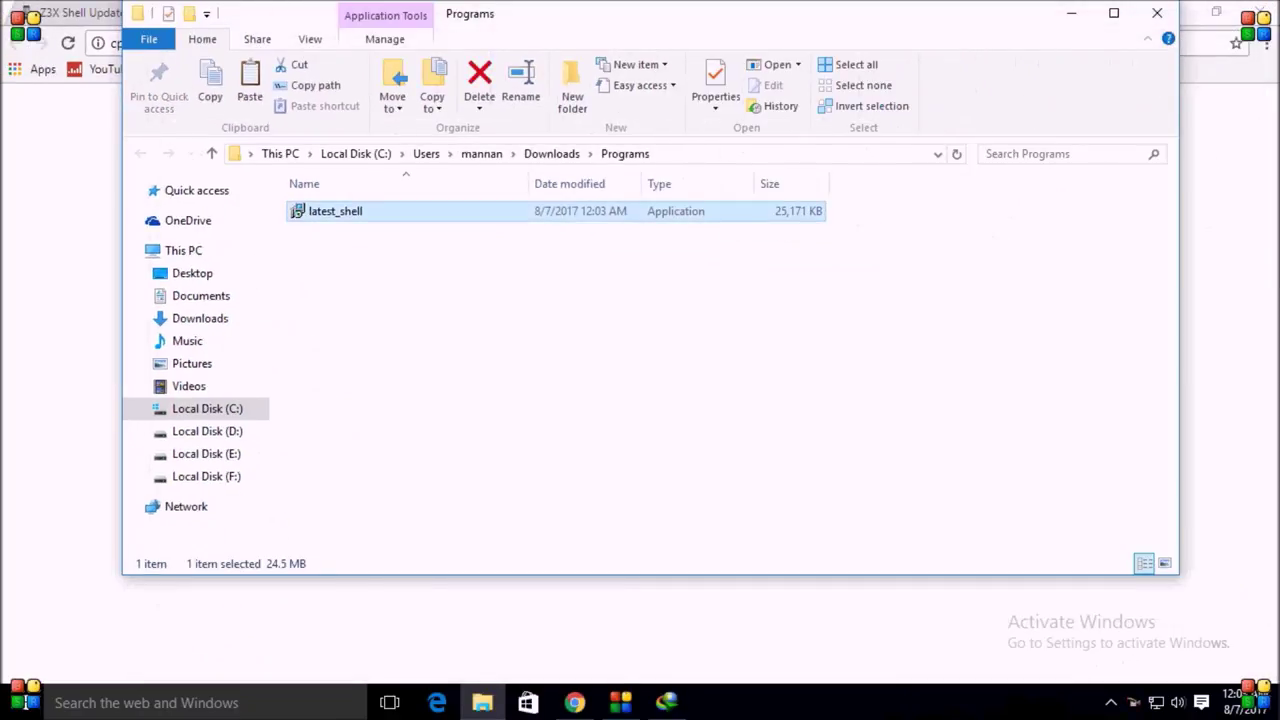
right_click(326, 211)
left_click(373, 227)
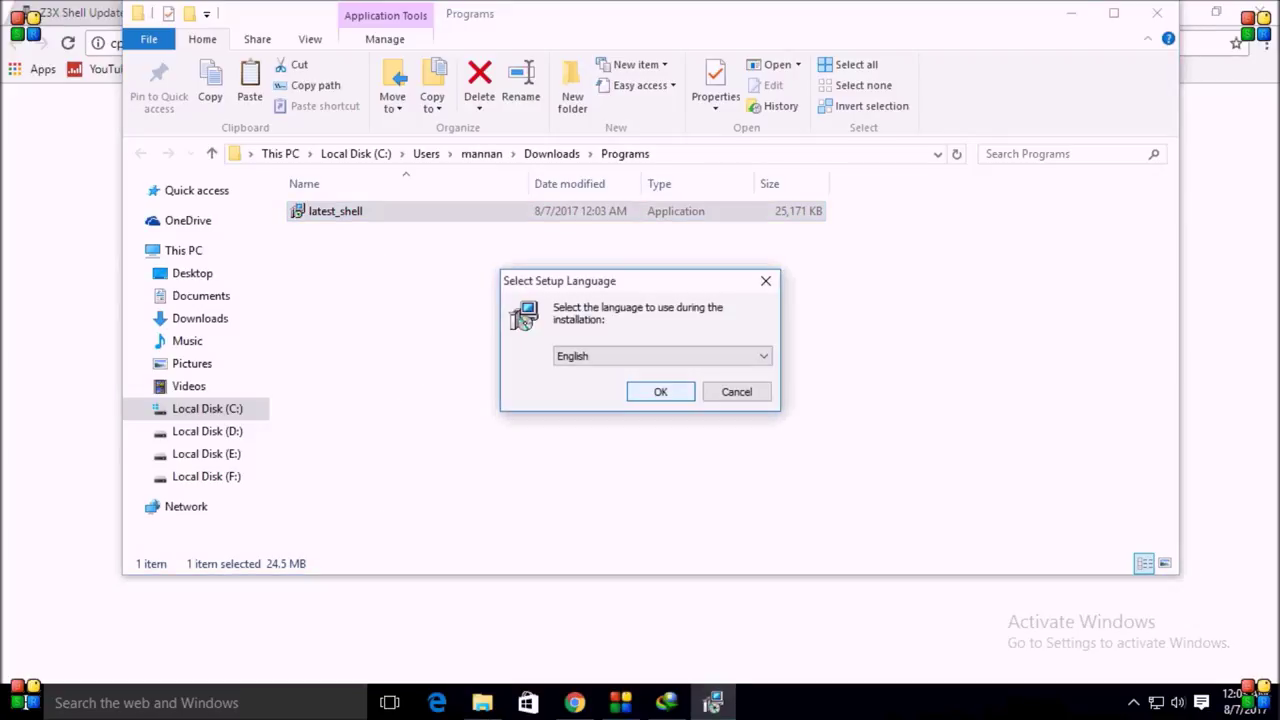
key("Return")
Install z3x shell with the default destination and Start Menu folder Z3X, adding both desktop and Quick Launch icons.
key("Return")
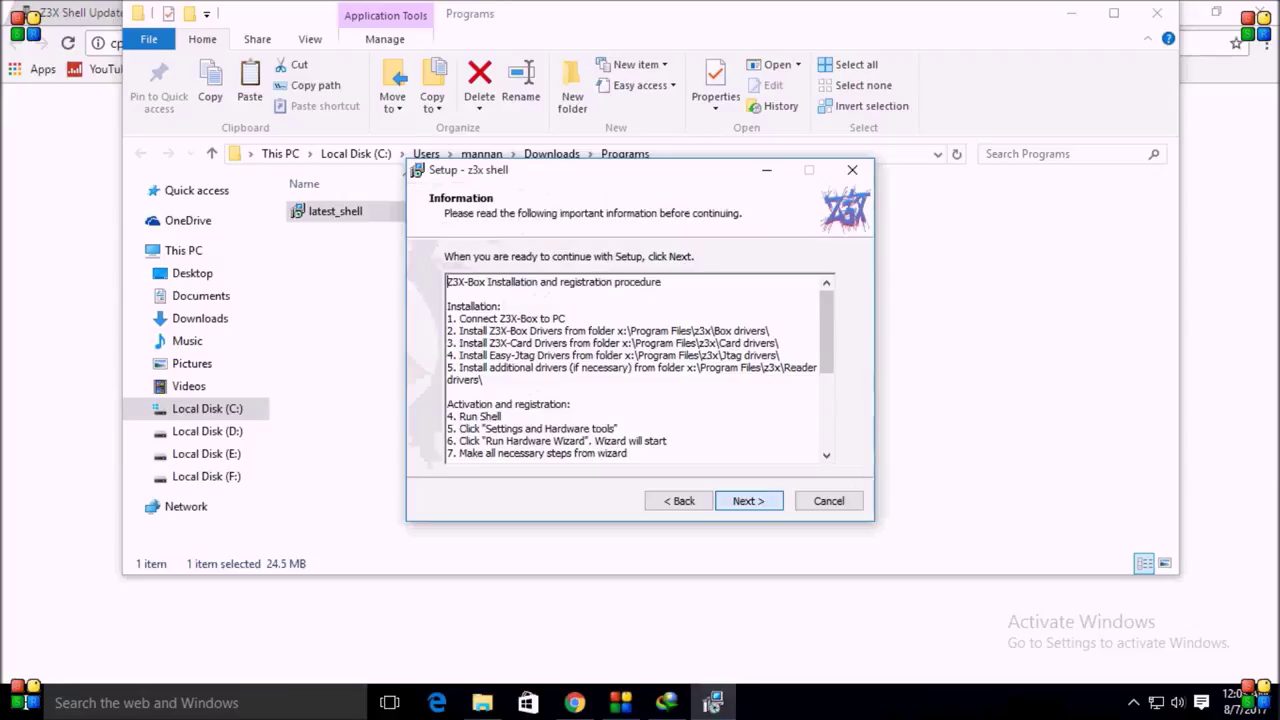
key("Return")
key("Return")
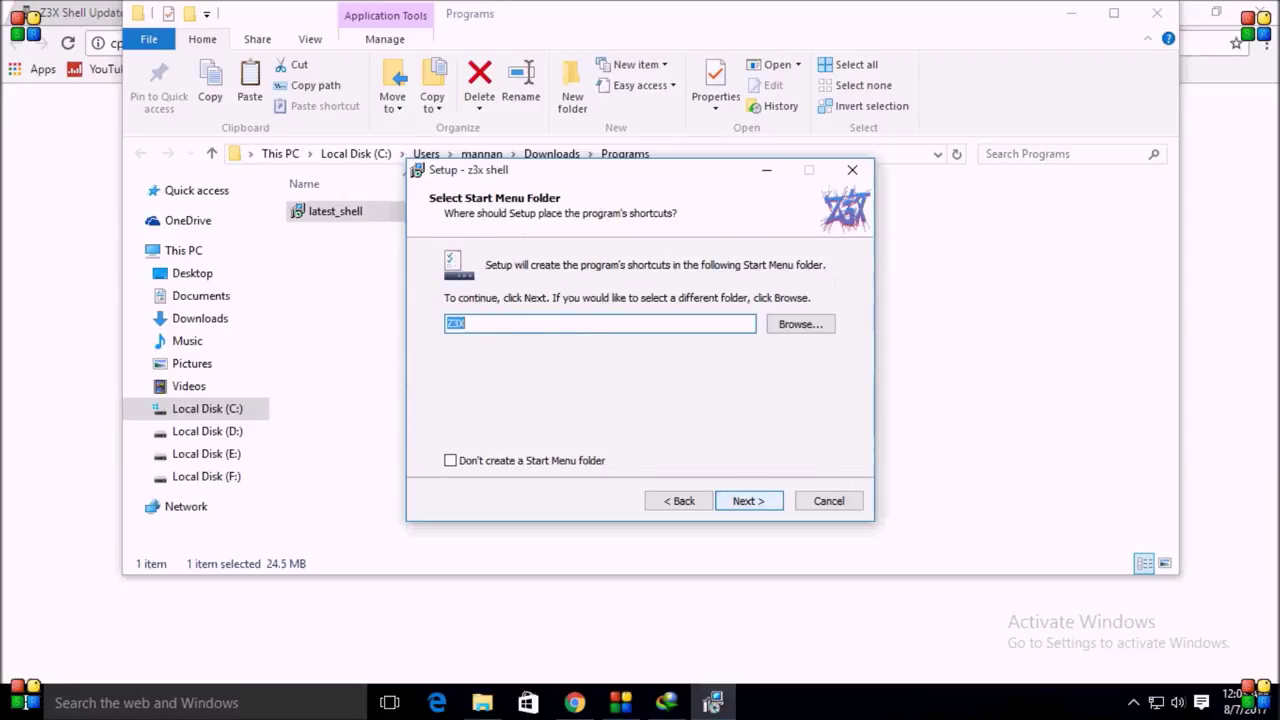
key("Return")
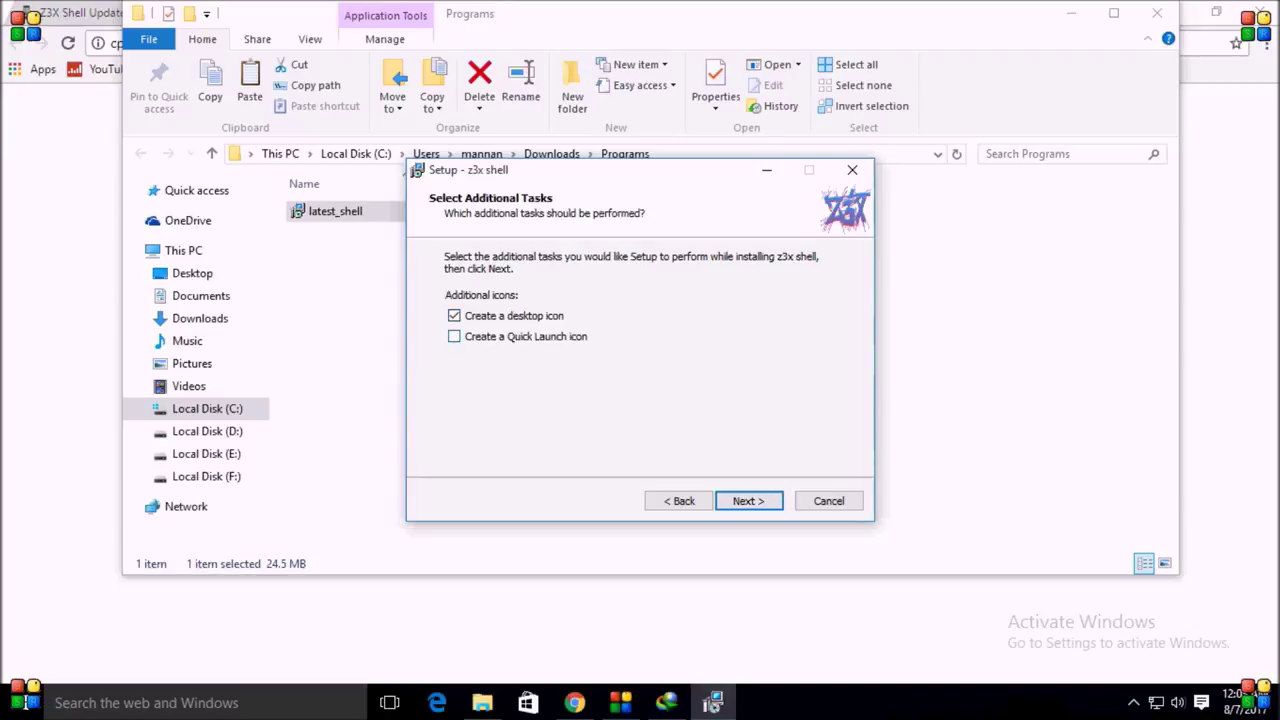
key("Return")
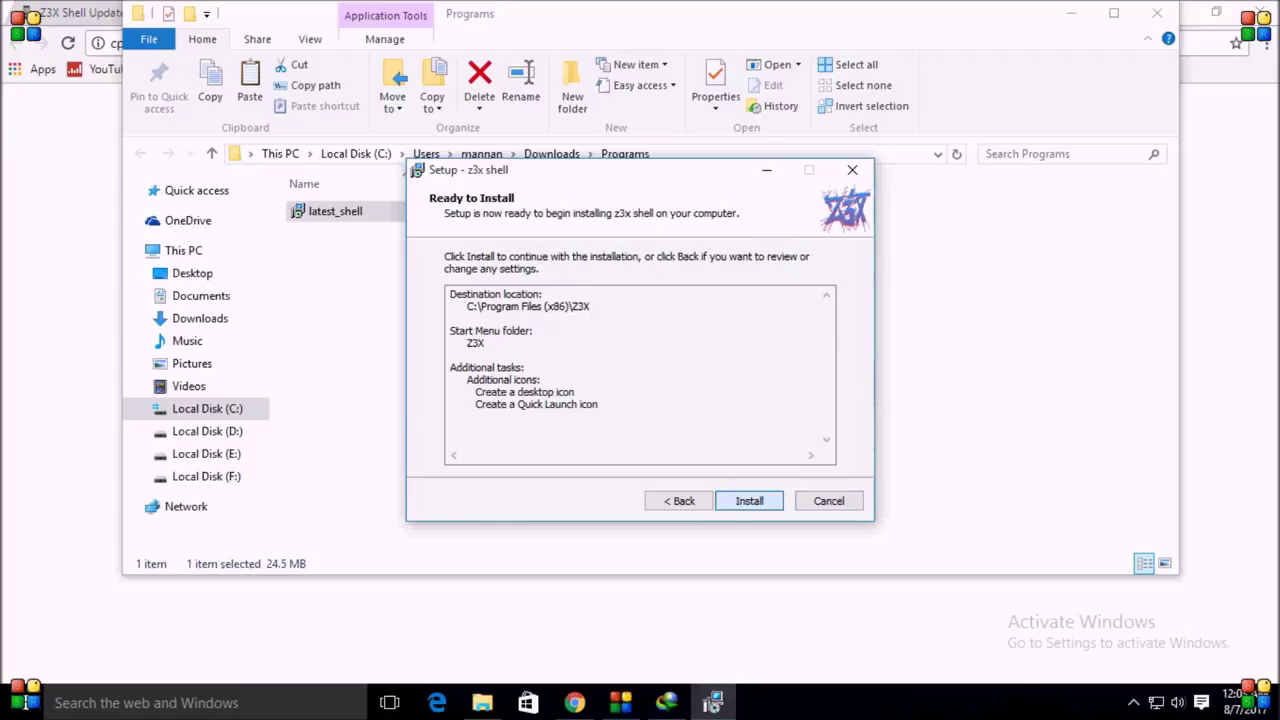
key("Return")
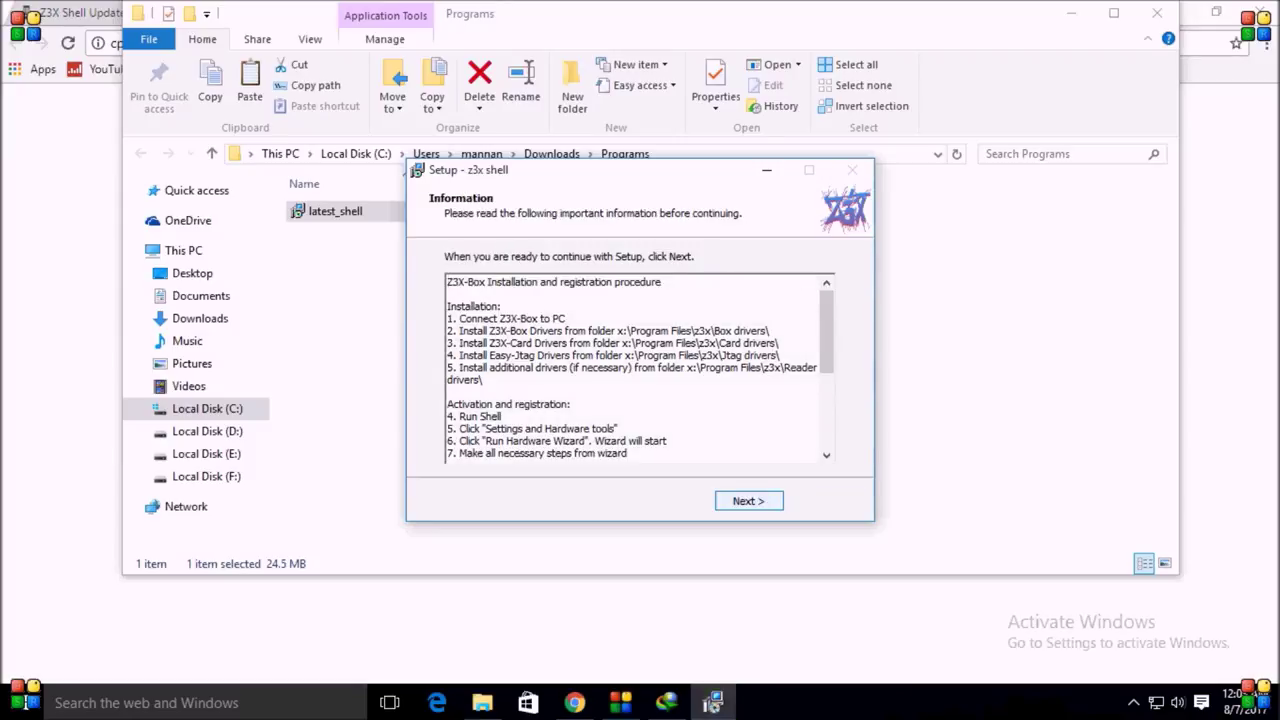
Finish the z3x shell setup with the Readme, shell launch and all driver options enabled, closing the Readme and dismissing the error messages.
key("Return")
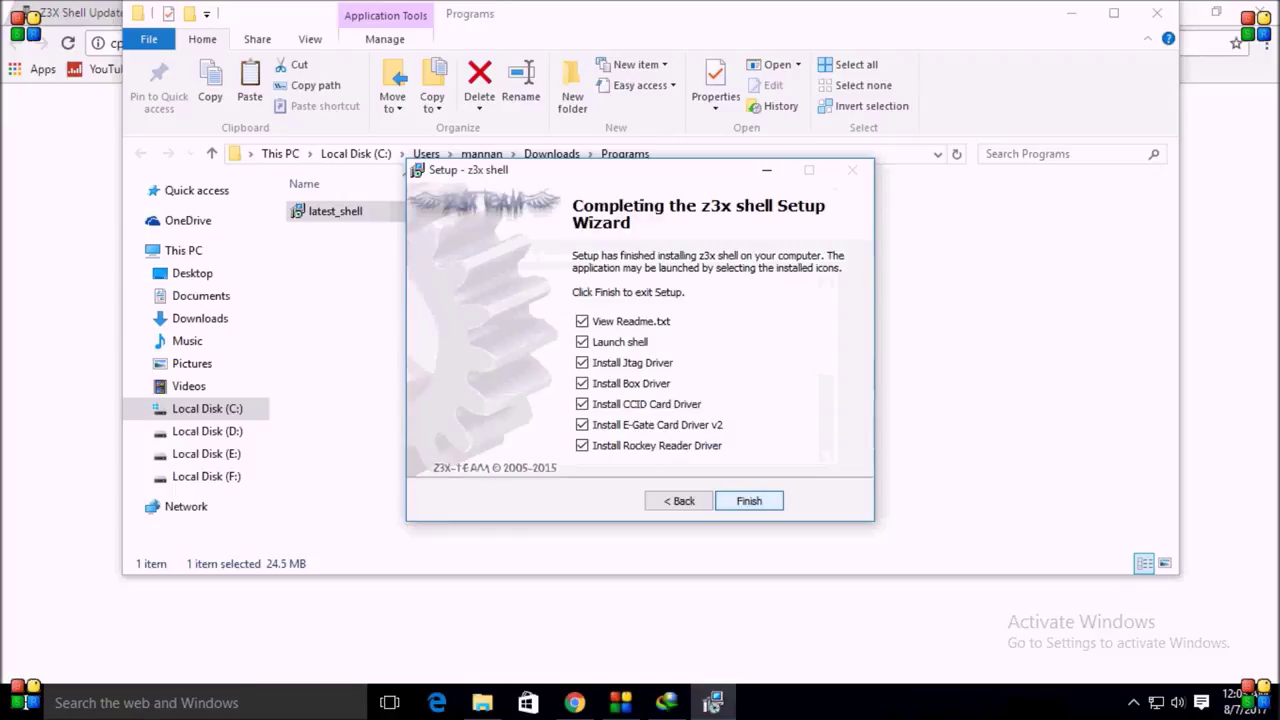
key("Return")
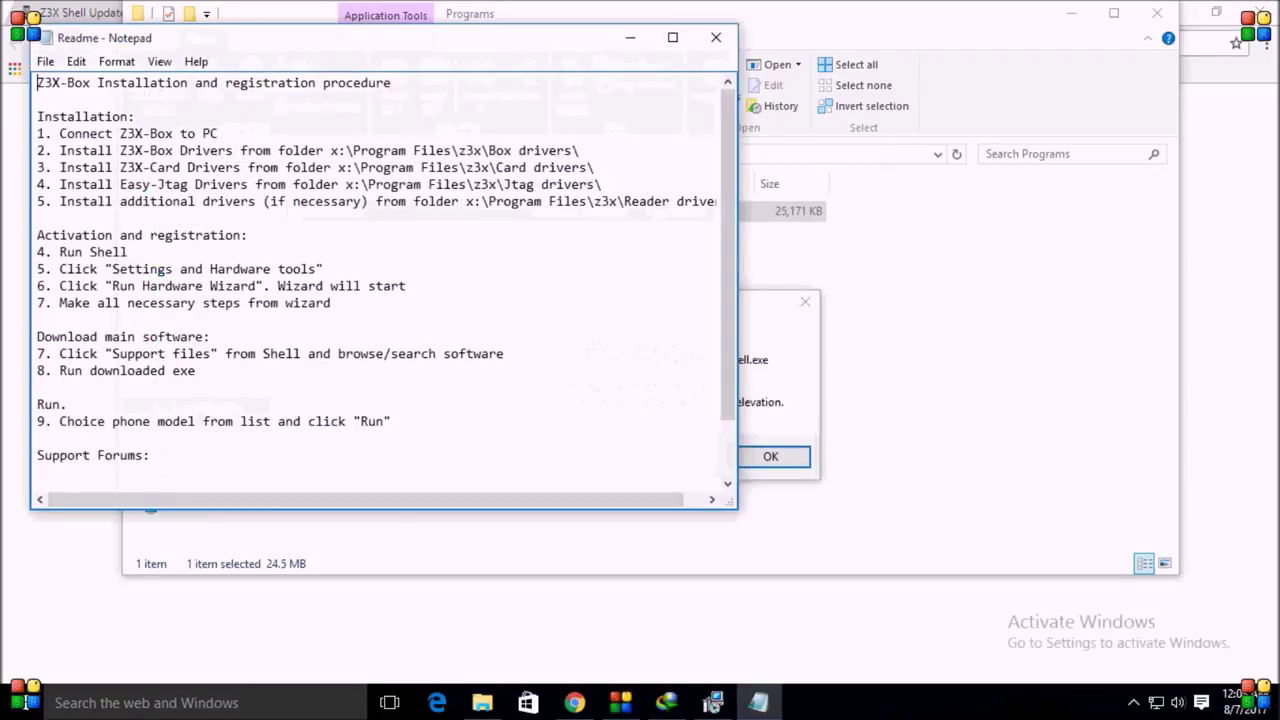
left_click(709, 34)
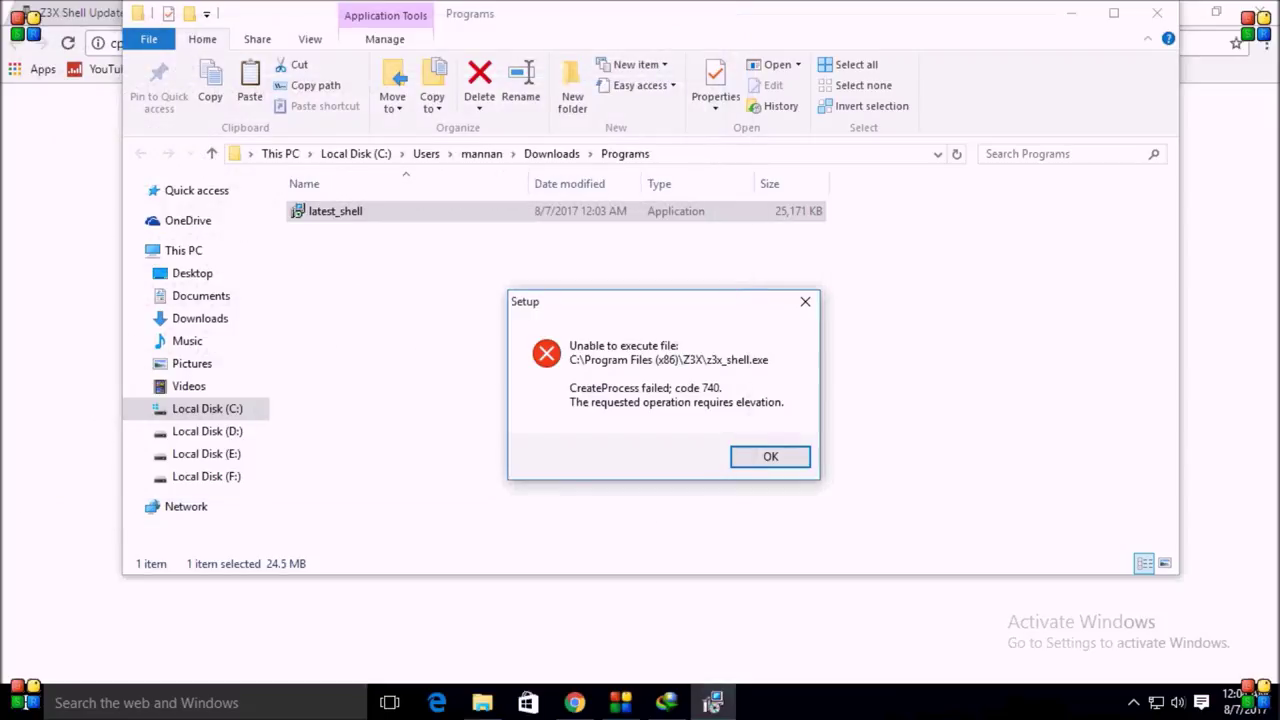
key("Return")
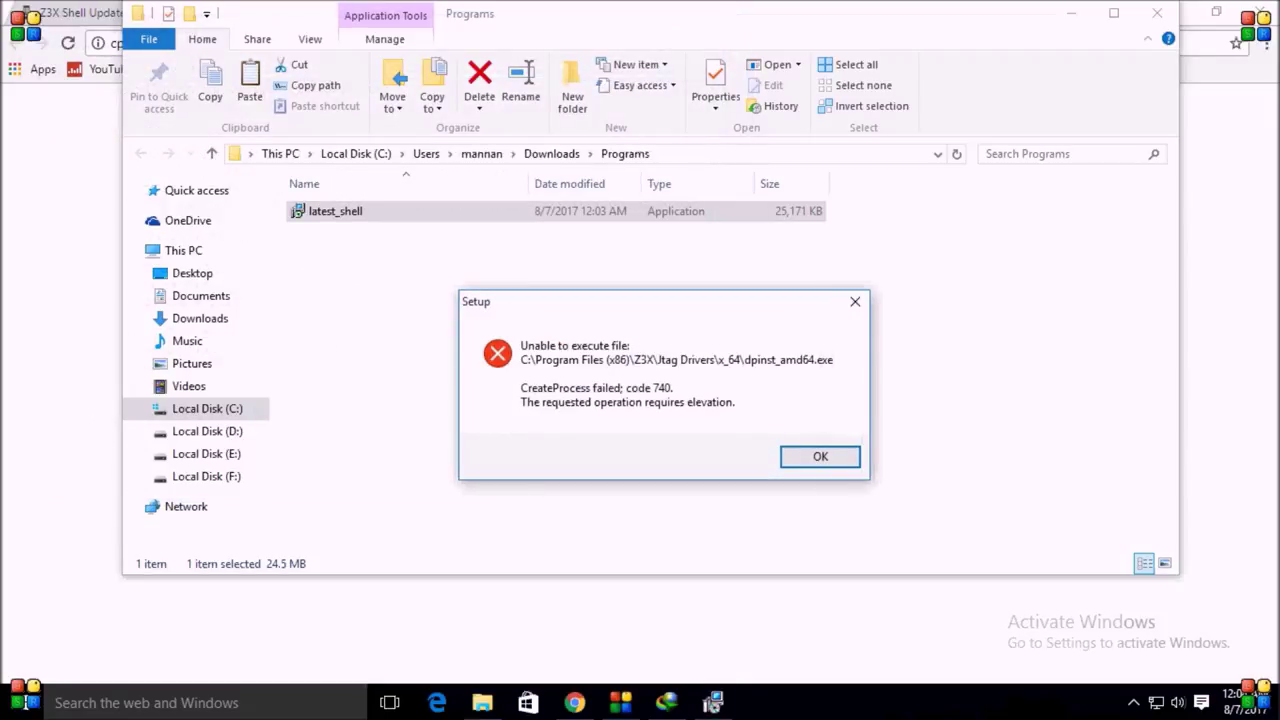
key("Return")
key("Return")
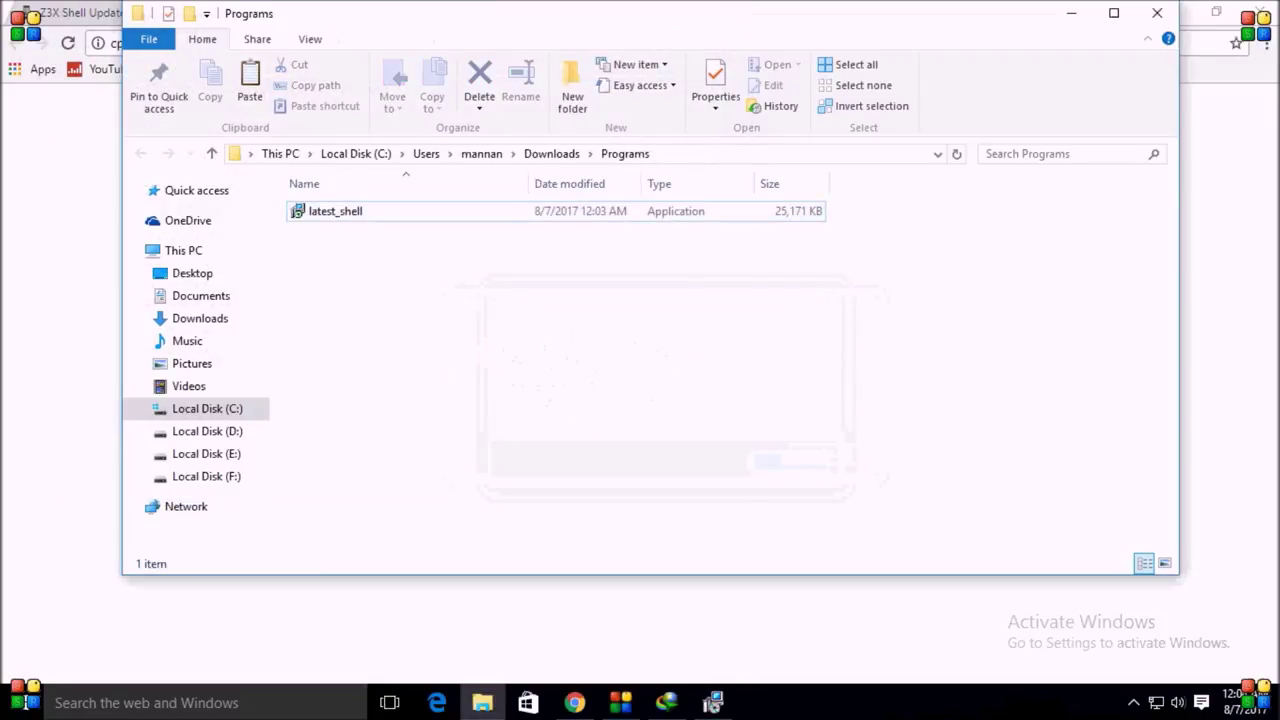
Close the Programs folder window and dismiss the remaining driver setup error messages.
left_click(335, 211)
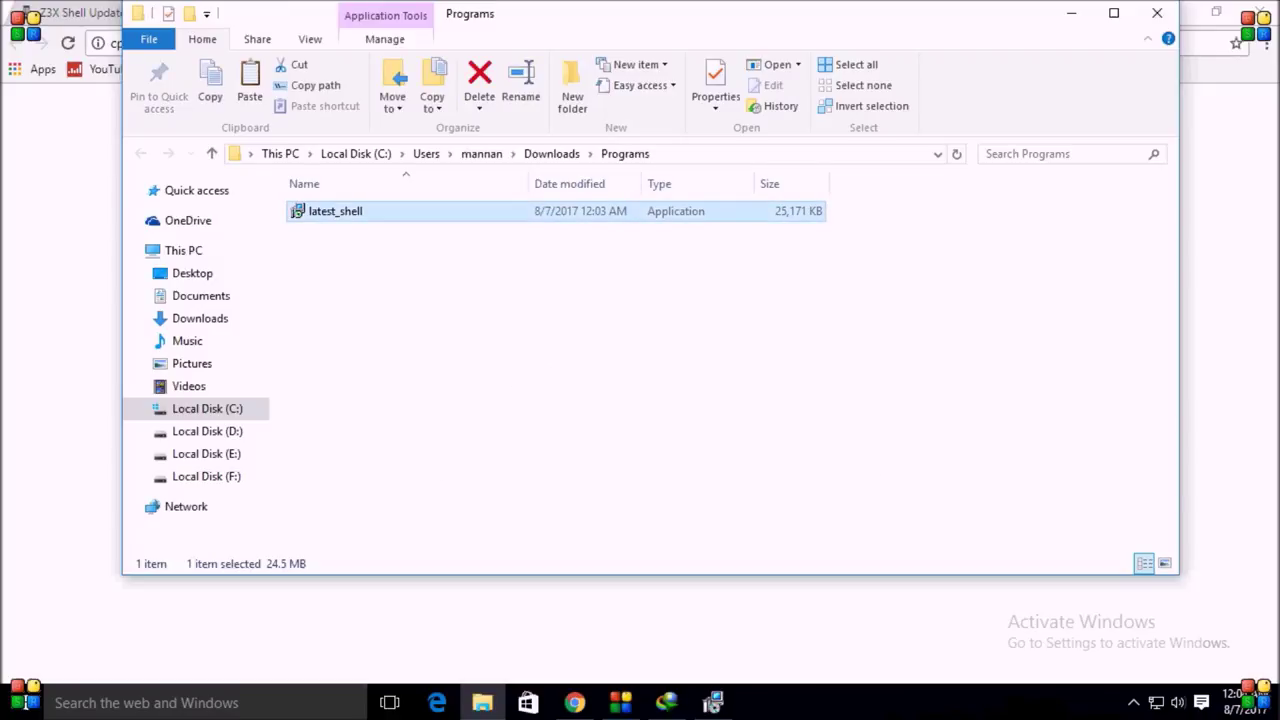
left_click(1157, 13)
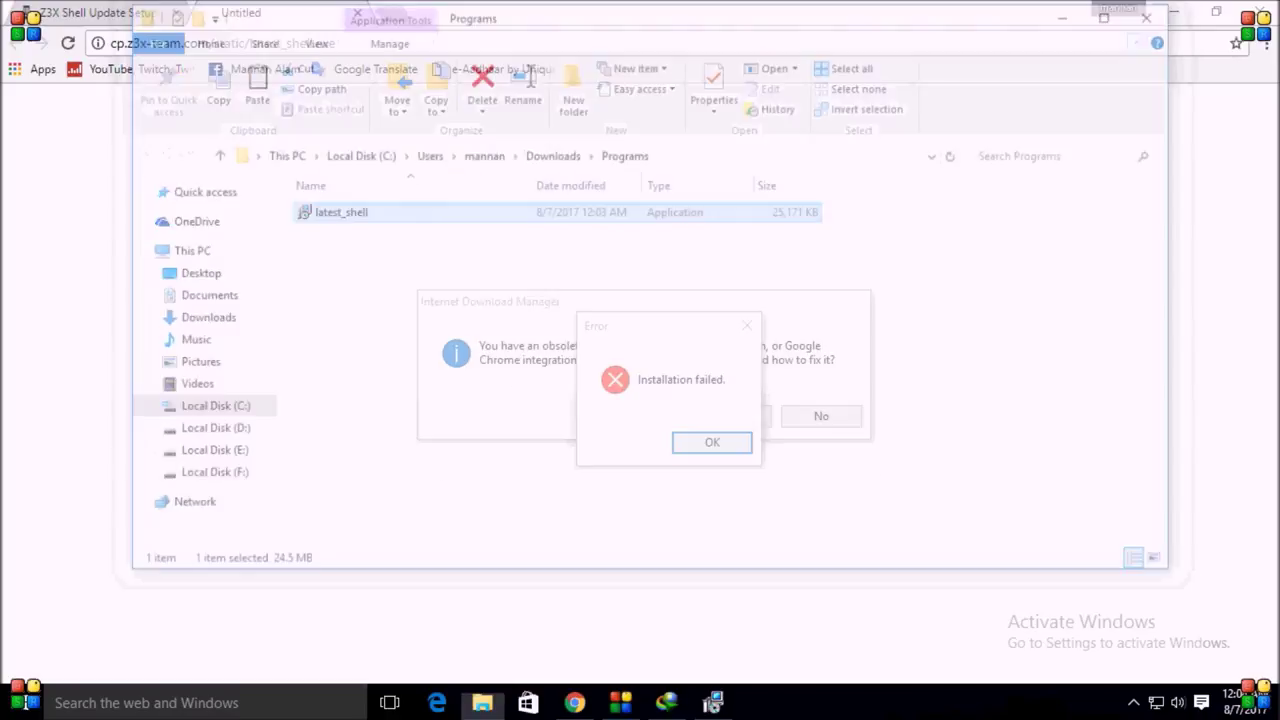
key("Return")
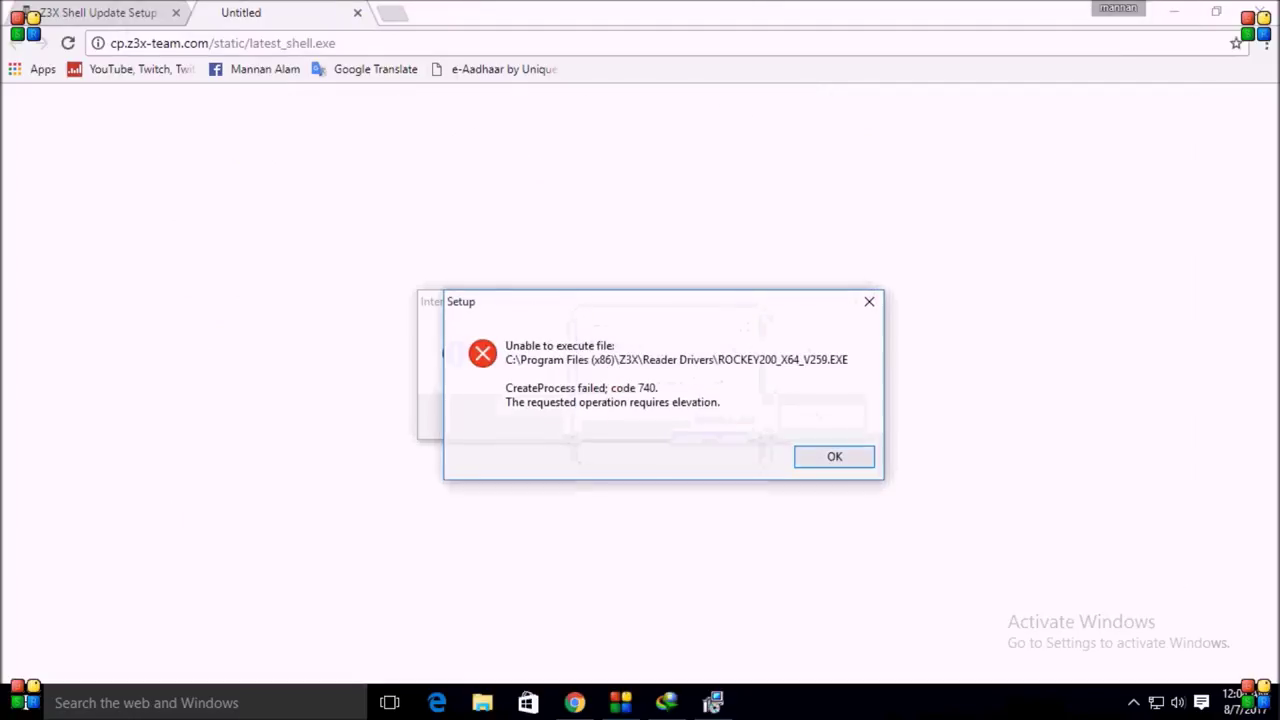
key("Return")
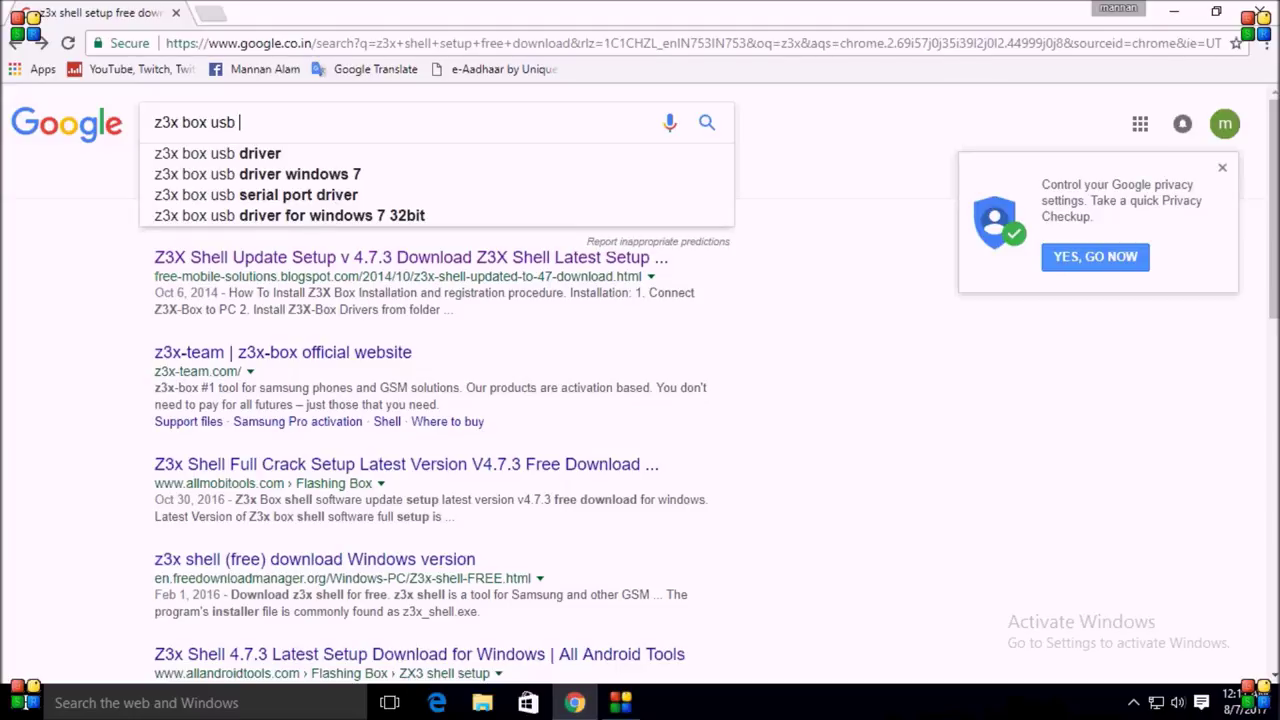
Search Google for "z3x box usb driver windows 7".
type("win")
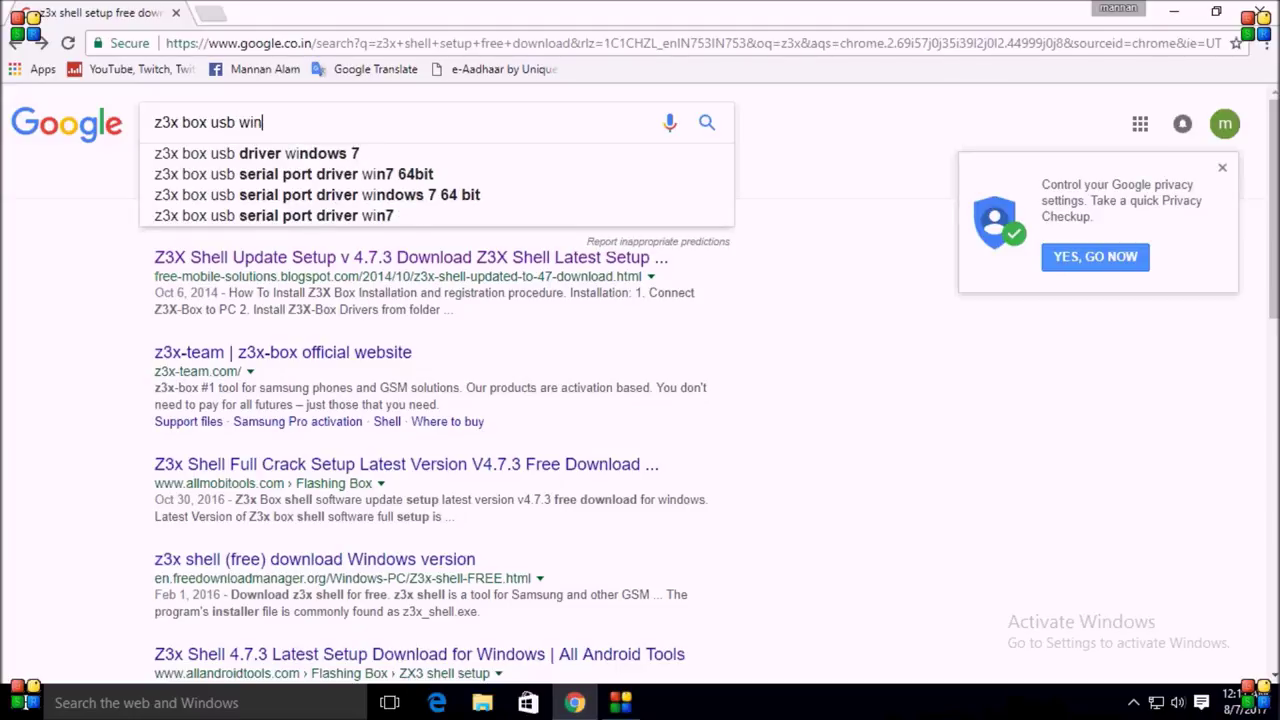
type("dows")
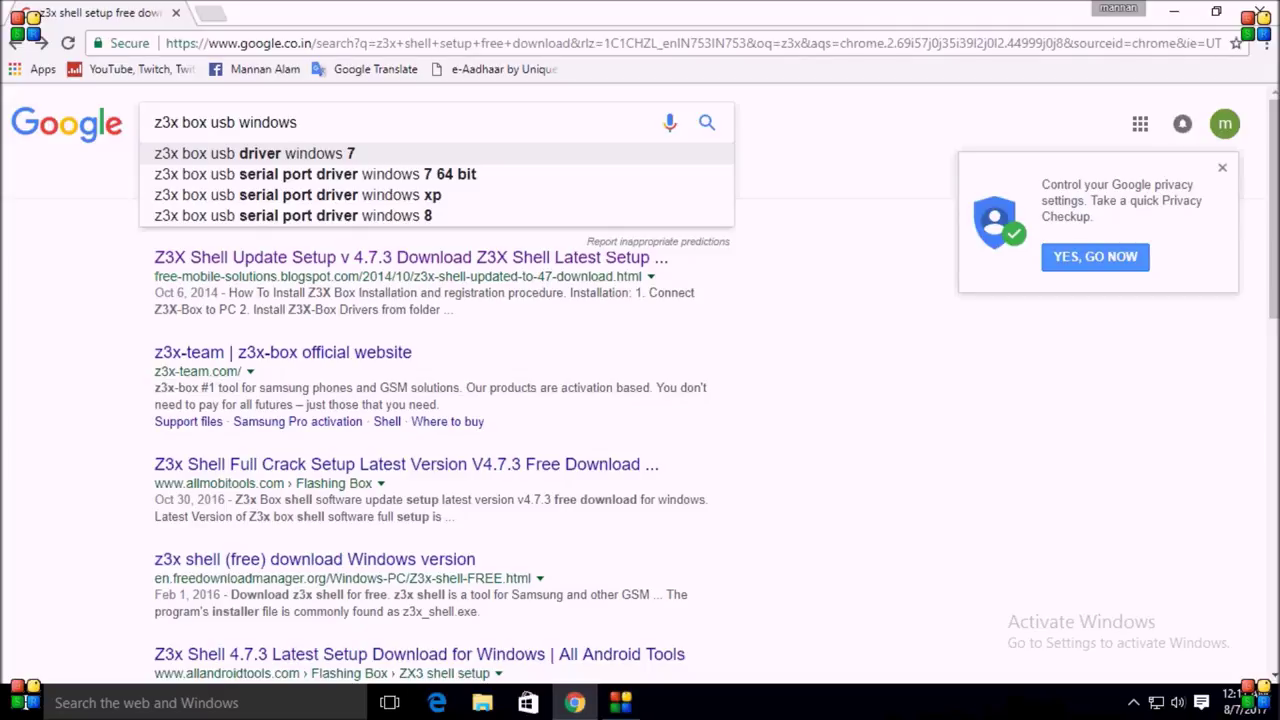
left_click(250, 153)
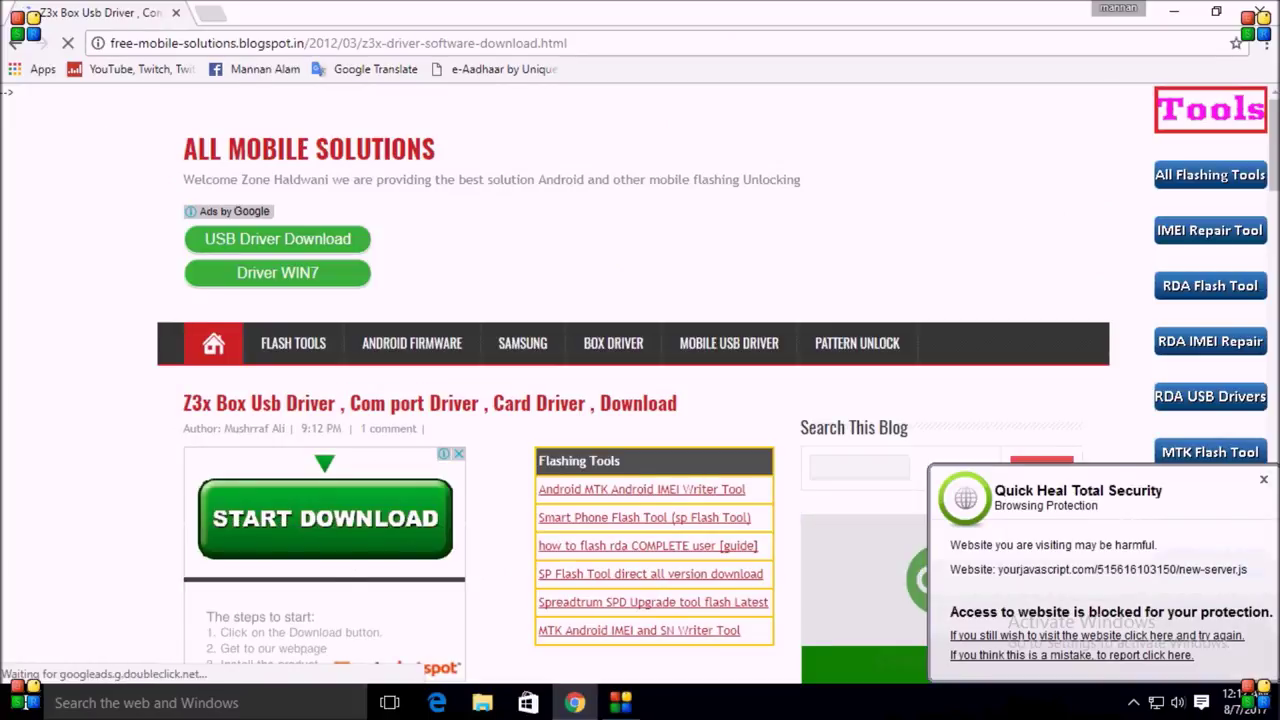
Open the Z3x Usb Driver download from the blog article and close the betting pop-up window that comes with it.
scroll(640, 380, "down", 5)
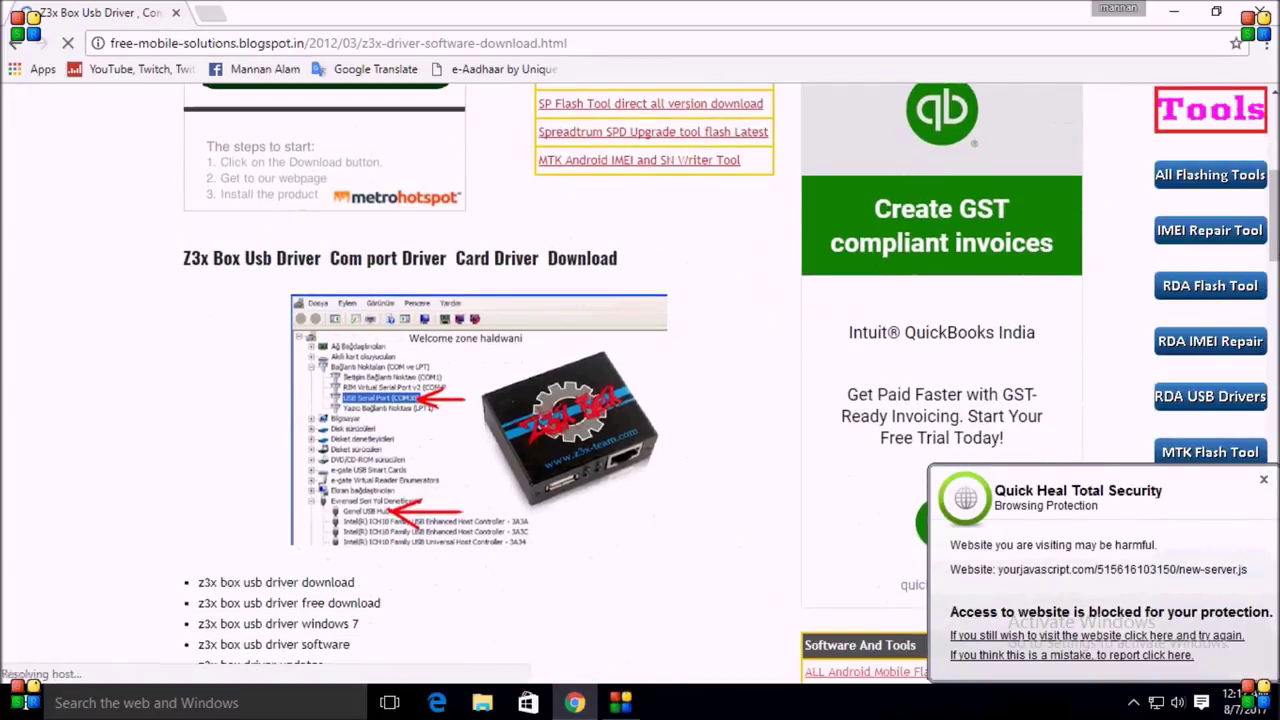
scroll(640, 380, "down", 5)
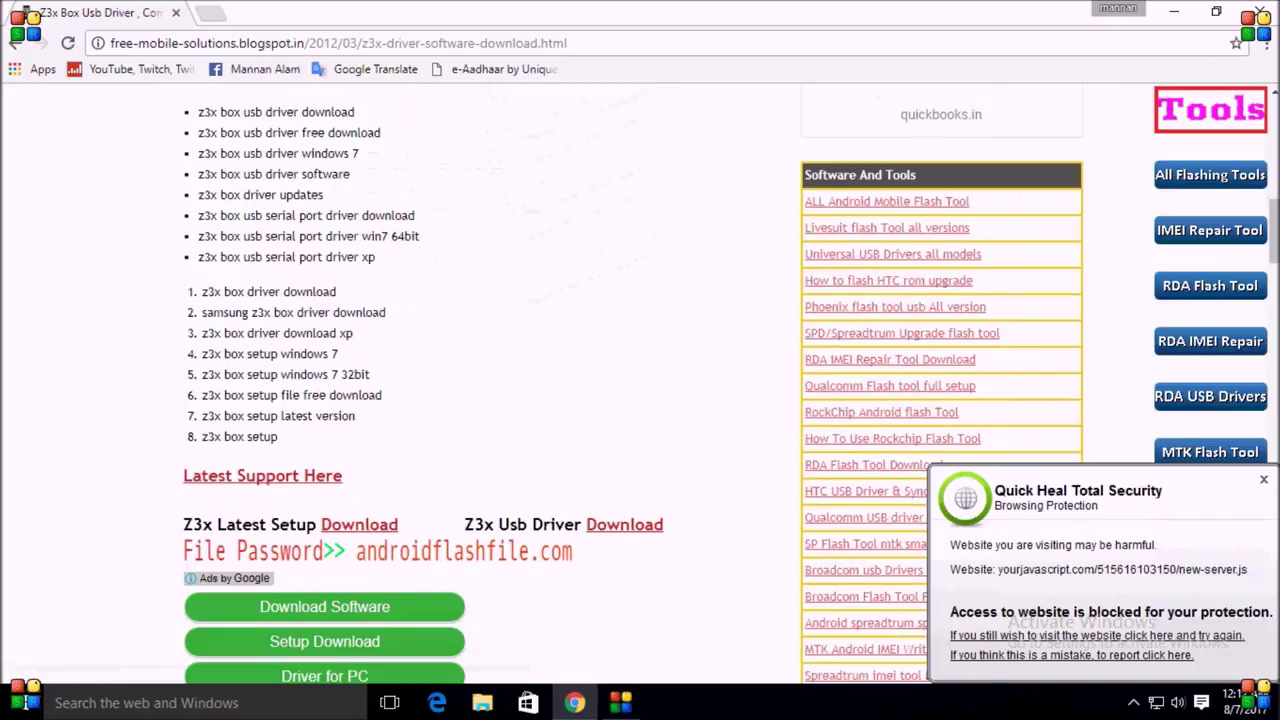
scroll(640, 380, "down", 1)
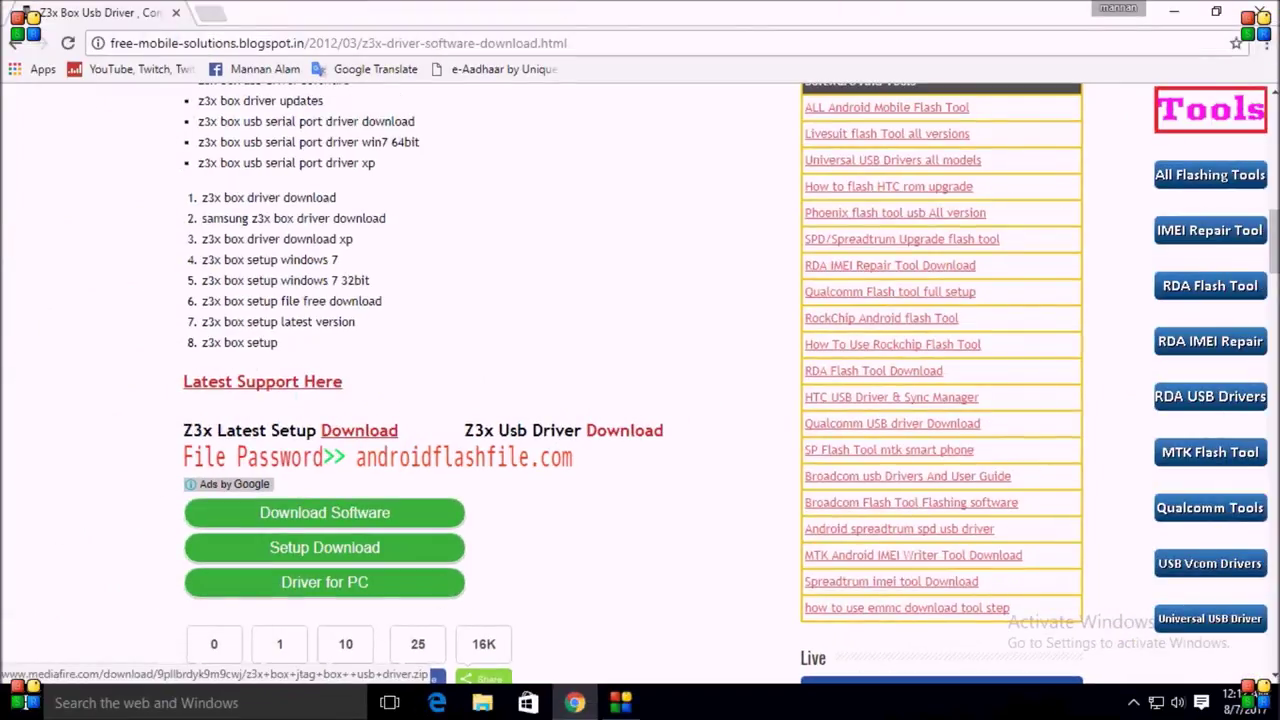
left_click(659, 369)
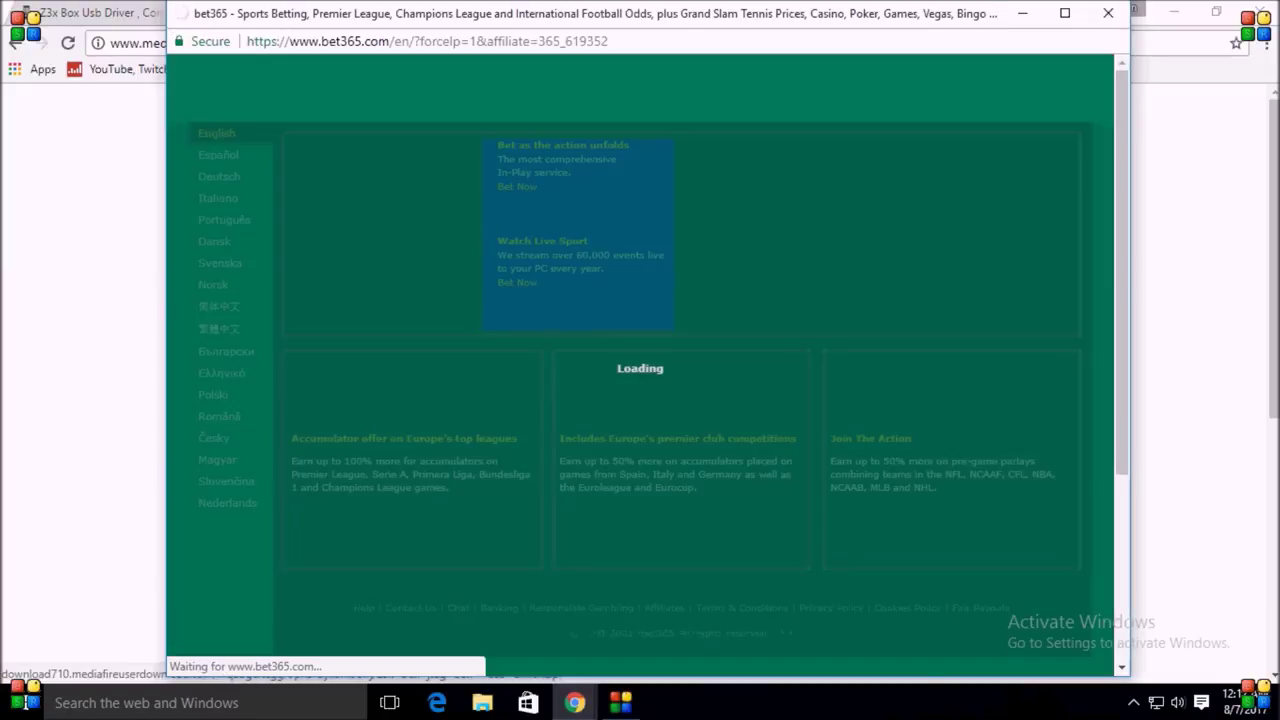
left_click(1107, 13)
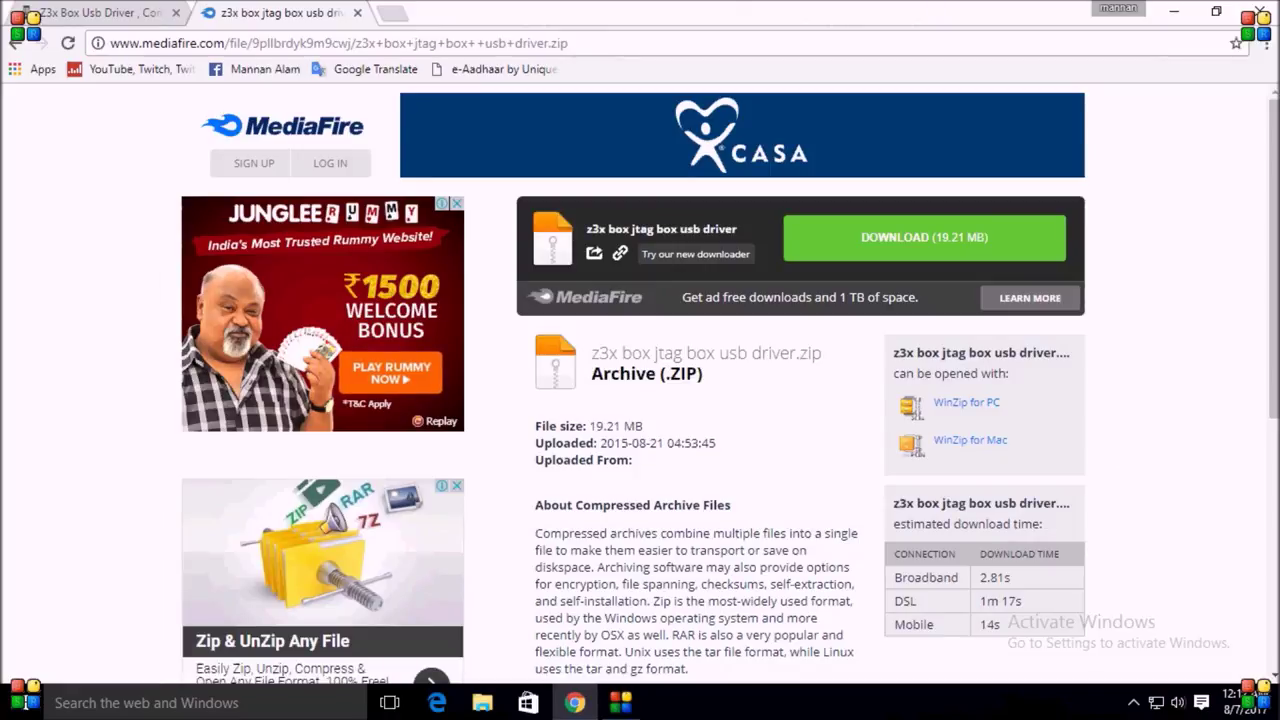
Download the z3x box jtag box usb driver ZIP archive from MediaFire and show it in its folder.
left_click(924, 237)
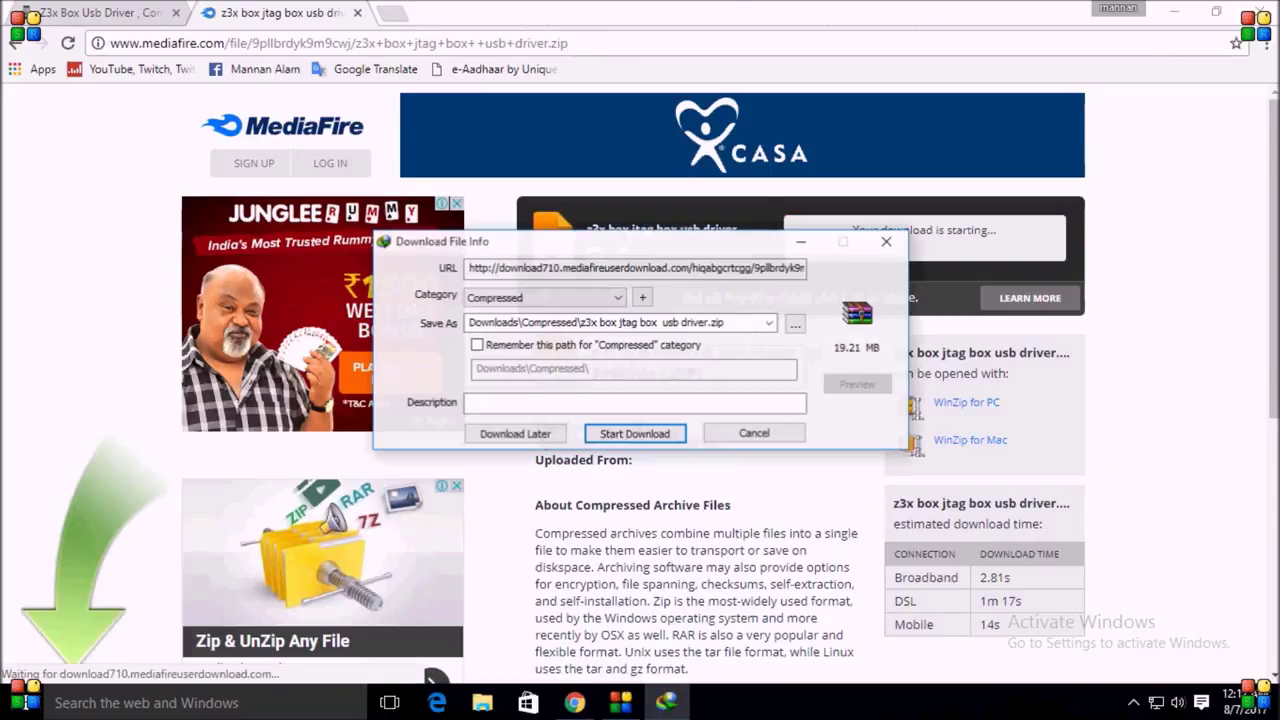
key("Return")
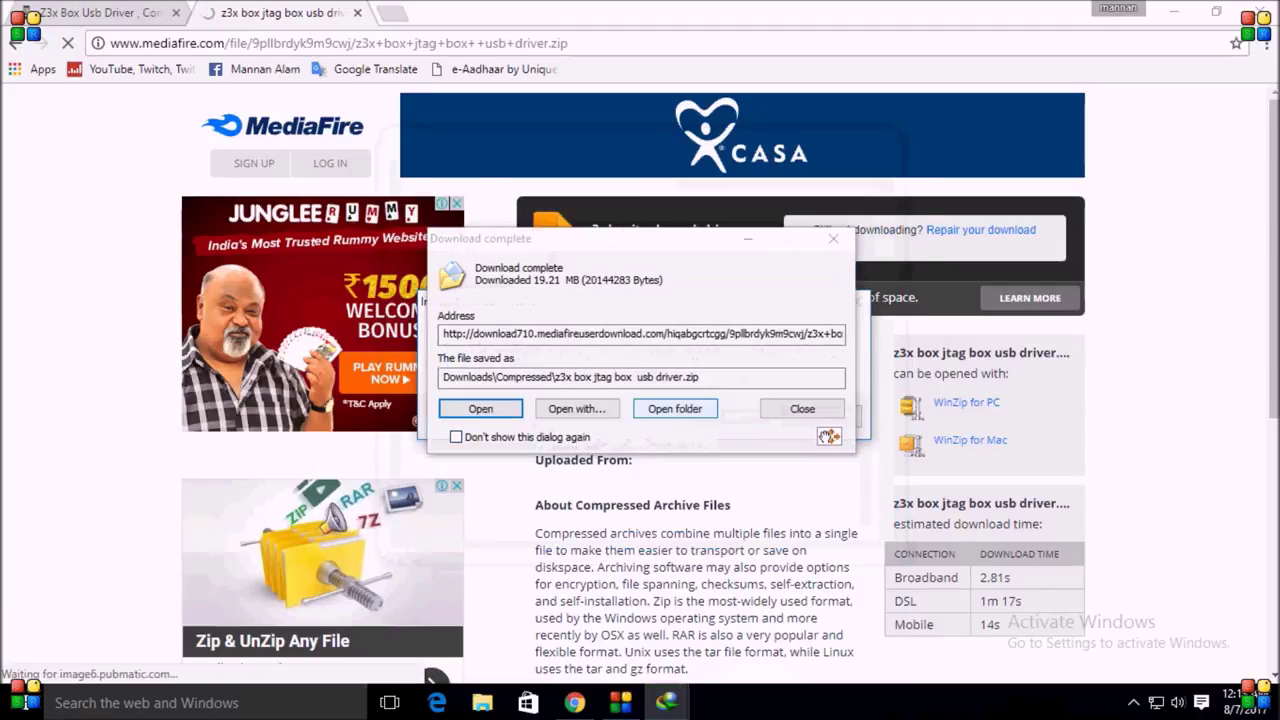
left_click(675, 408)
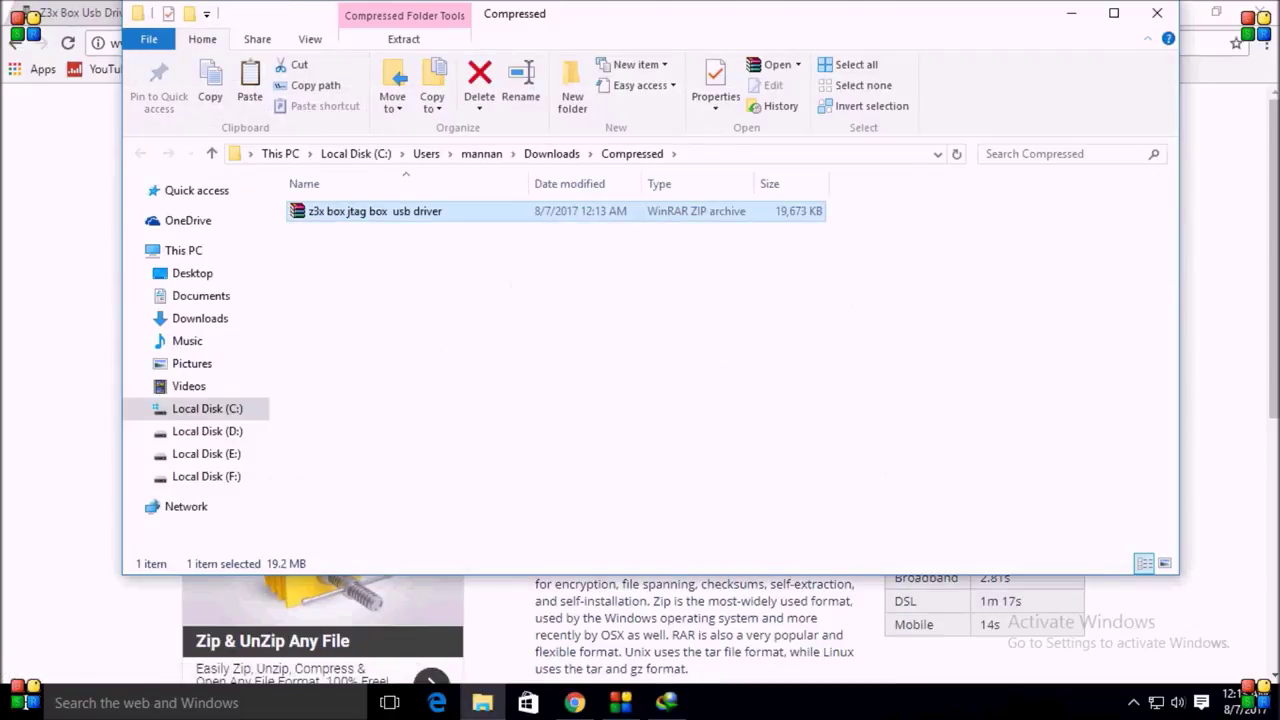
Extract the z3x box jtag box usb driver ZIP archive into a folder of the same name in Compressed.
right_click(328, 210)
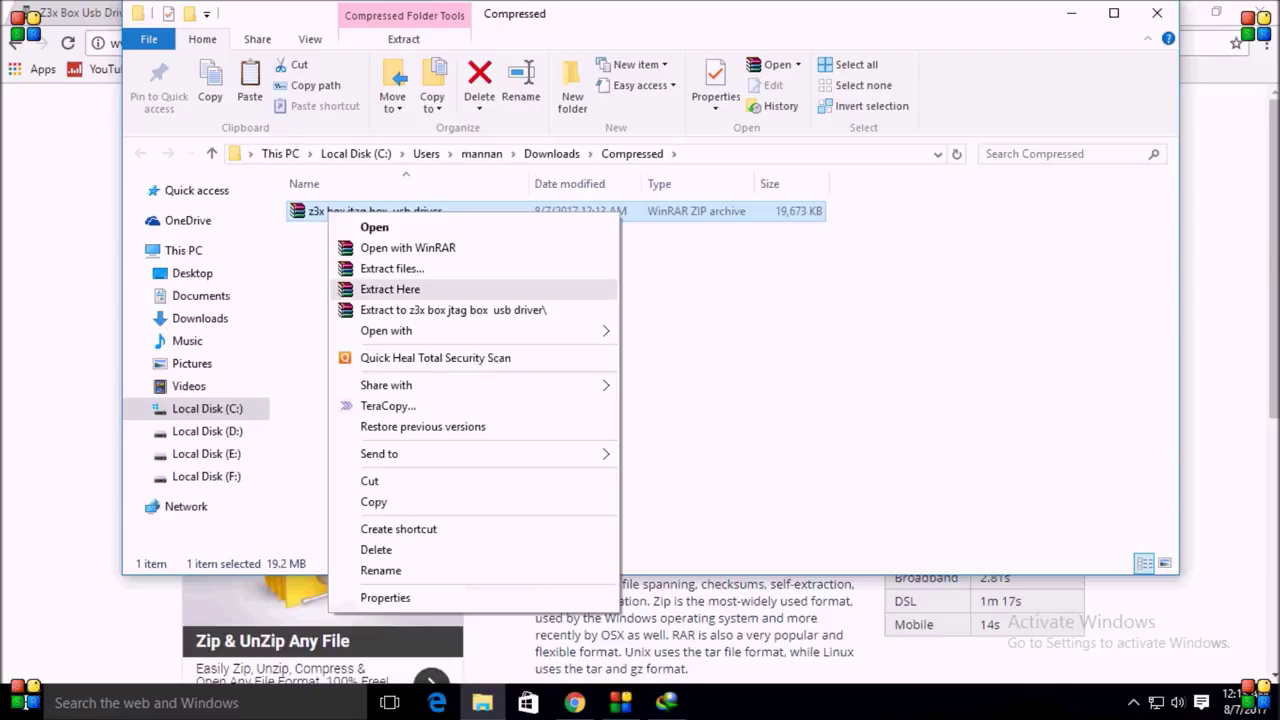
left_click(380, 268)
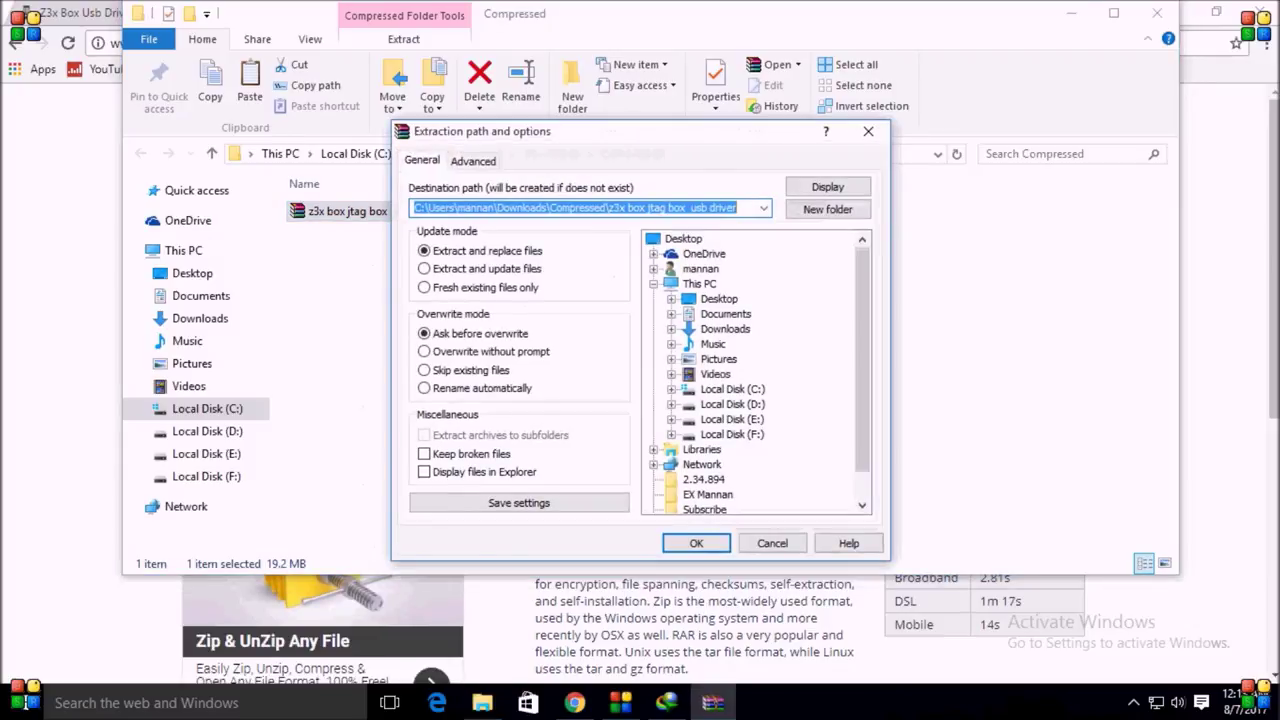
key("Return")
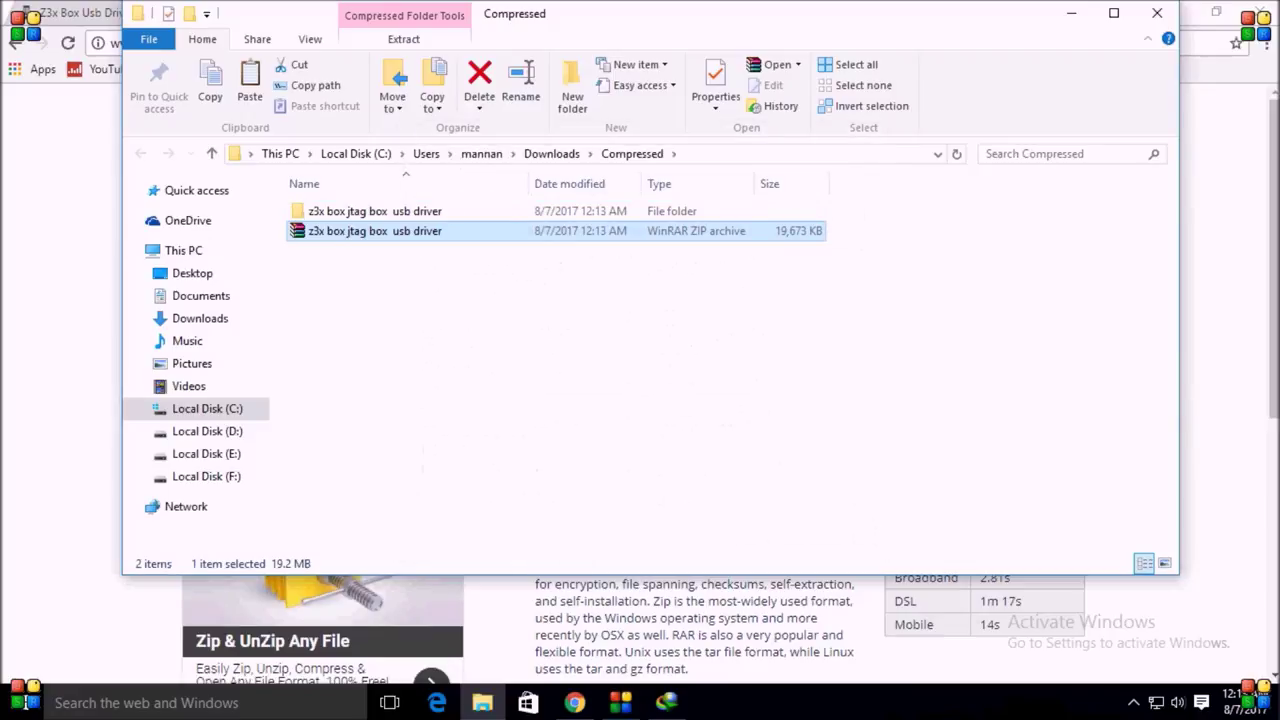
Examine the driver folders inside the extracted z3x box jtag box usb driver folder, including Box Drivers, and return to Compressed.
left_click(375, 211)
double_click(340, 211)
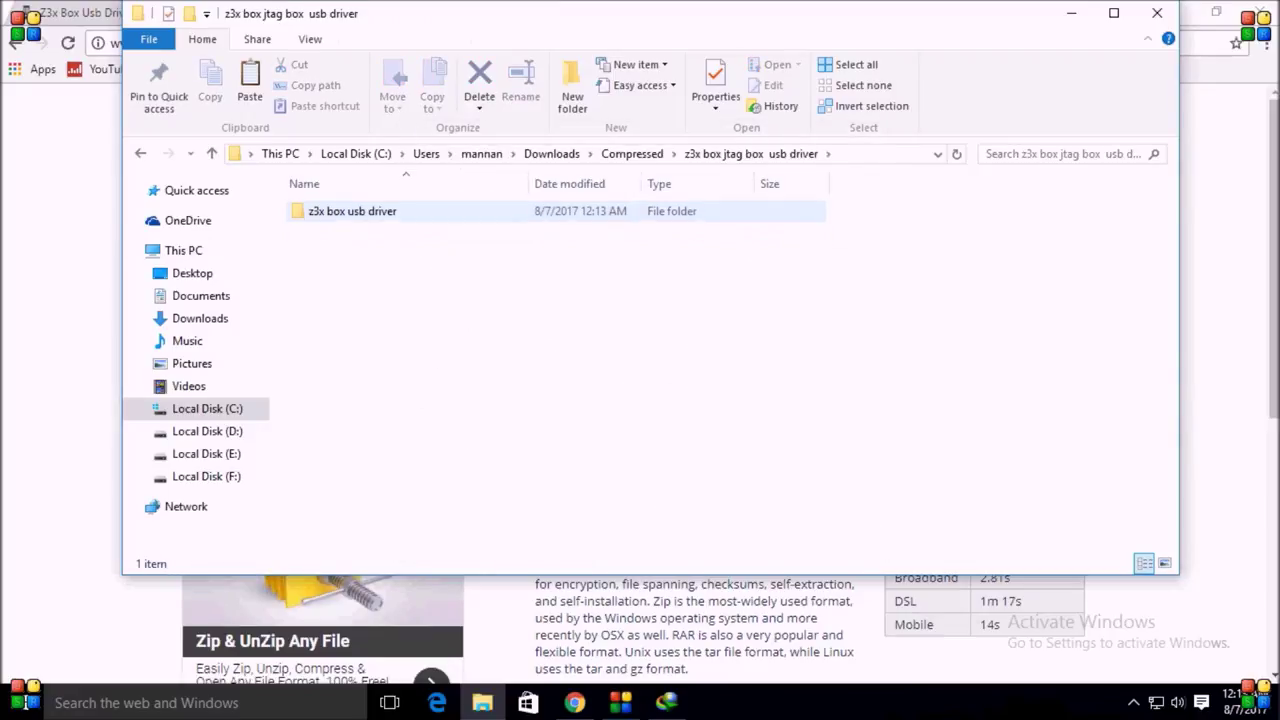
double_click(340, 211)
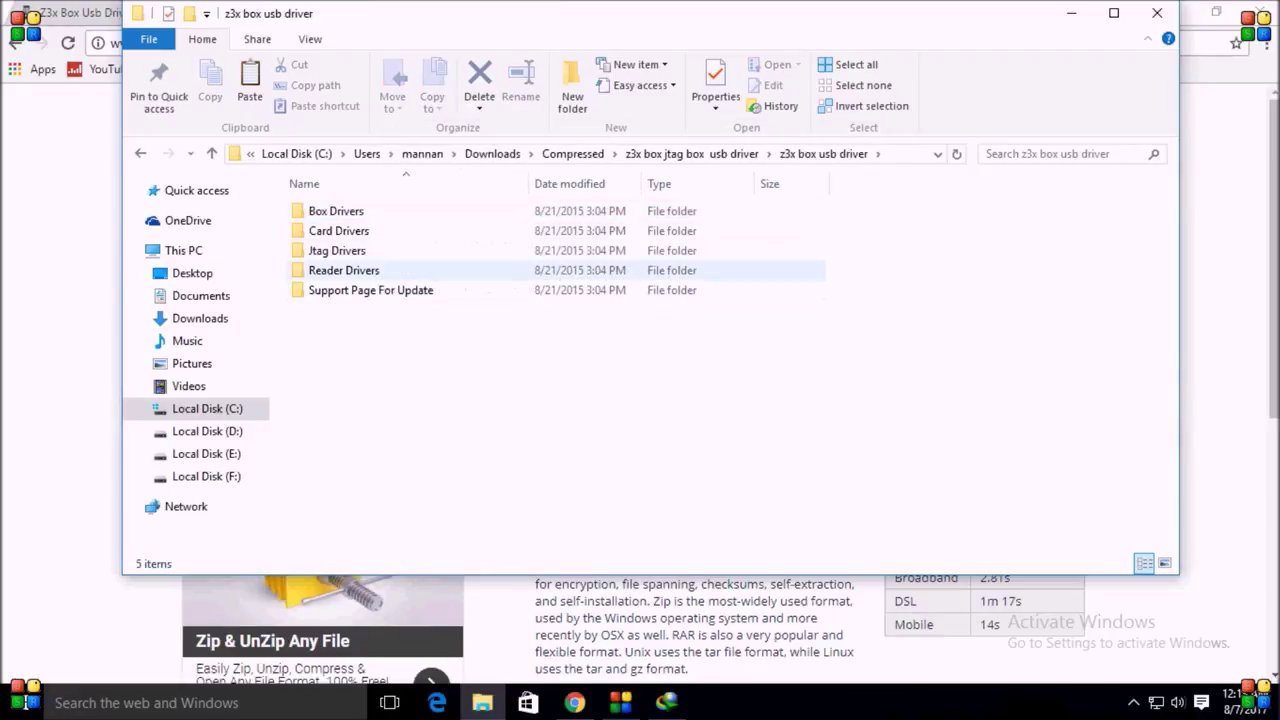
double_click(345, 212)
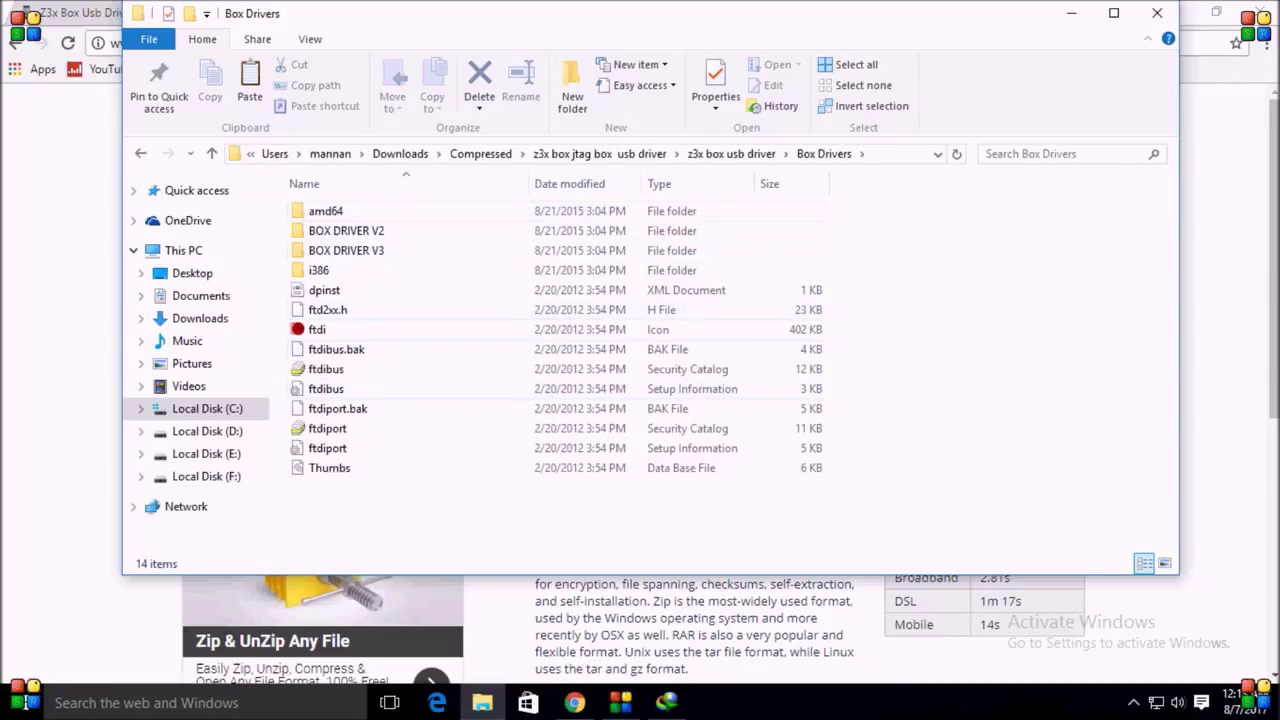
key("alt+Left")
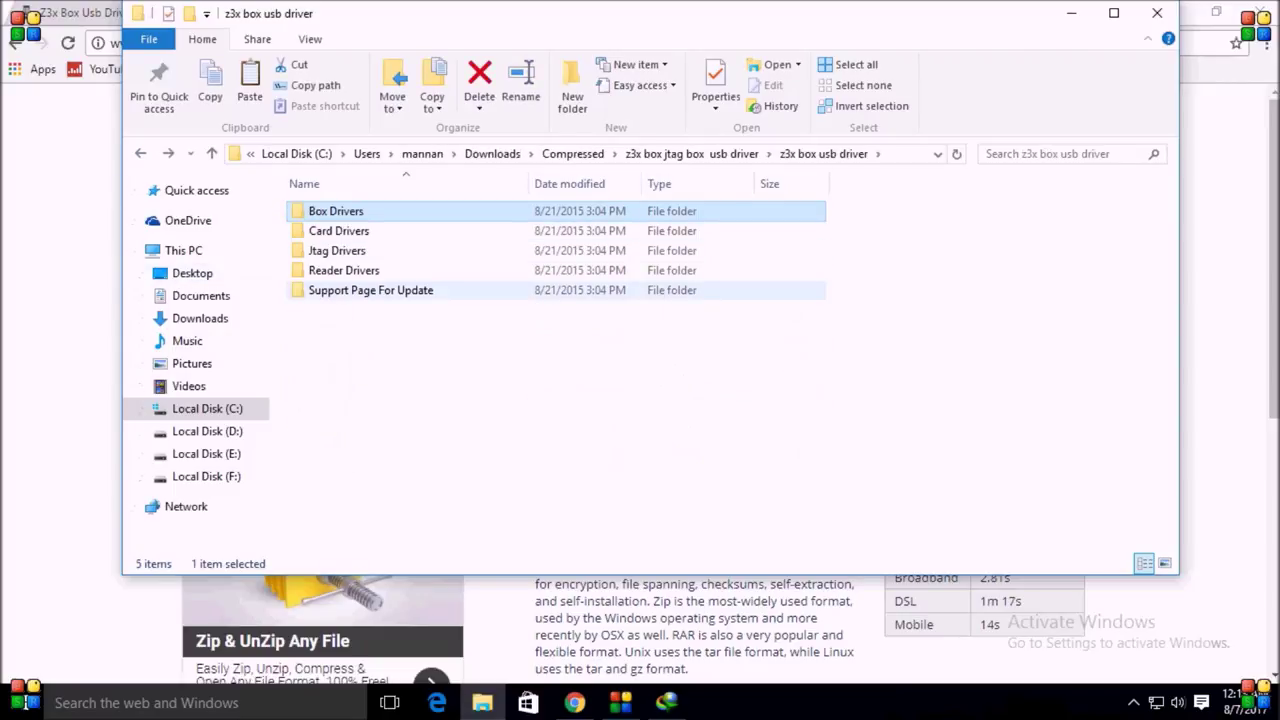
left_click(337, 250)
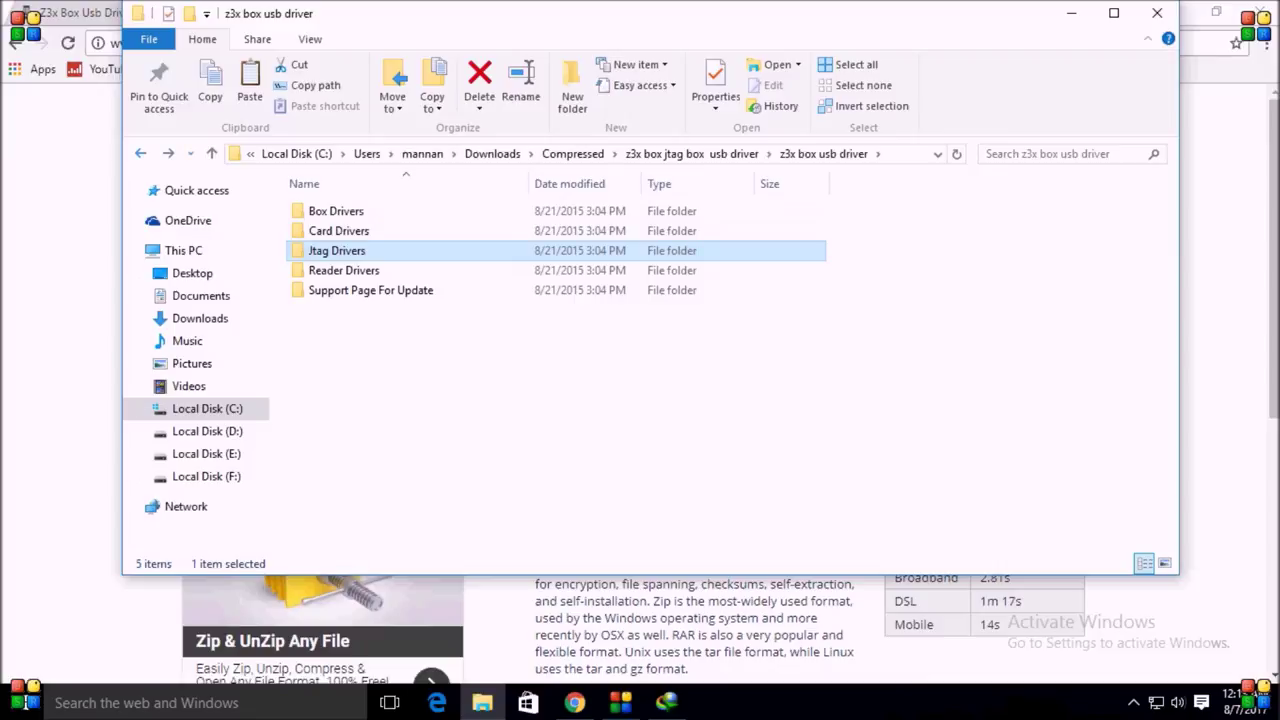
key("alt+Left")
key("alt+Left")
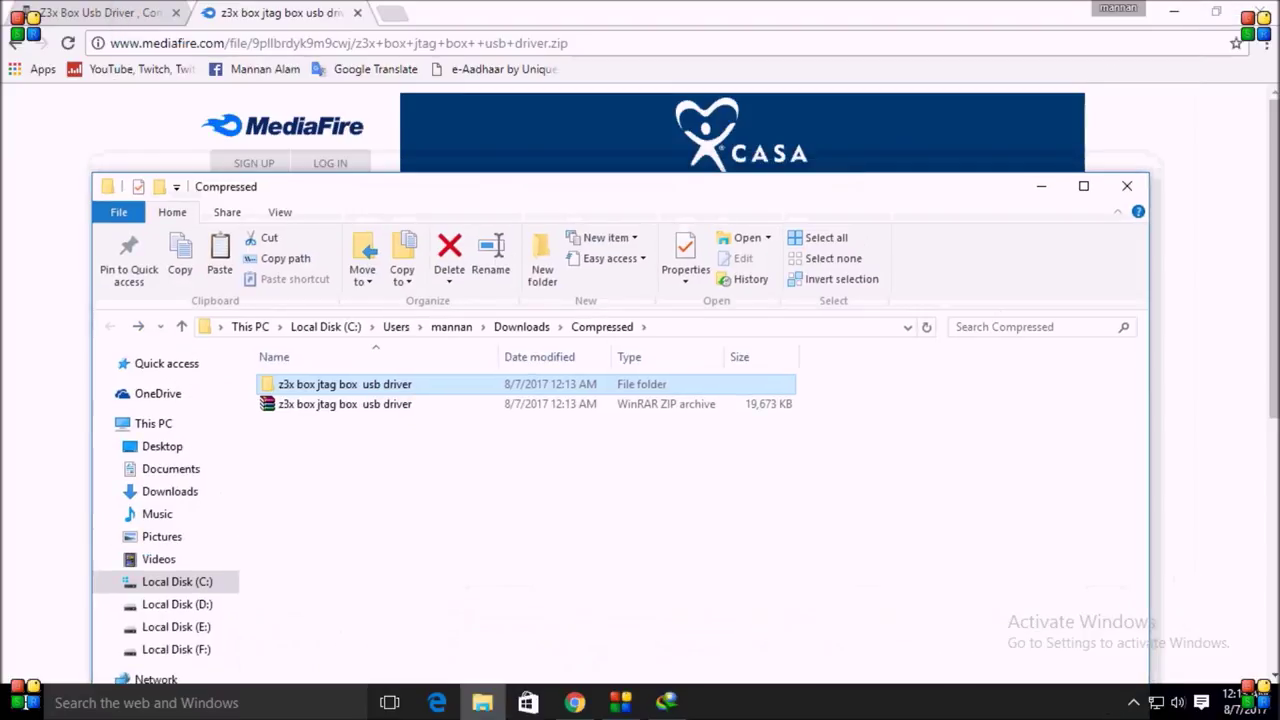
Minimize the browser window and put the extracted z3x box jtag box usb driver folder on the desktop.
left_click(1174, 12)
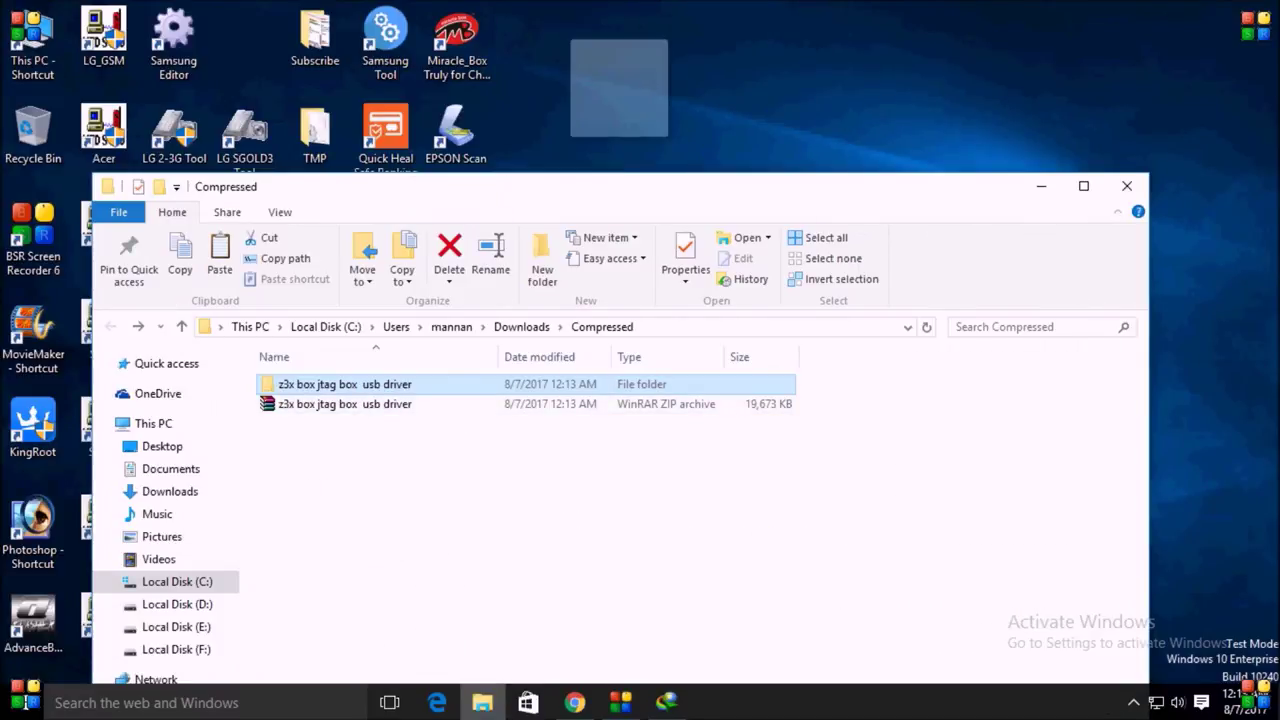
left_click(34, 43)
key("ctrl+v")
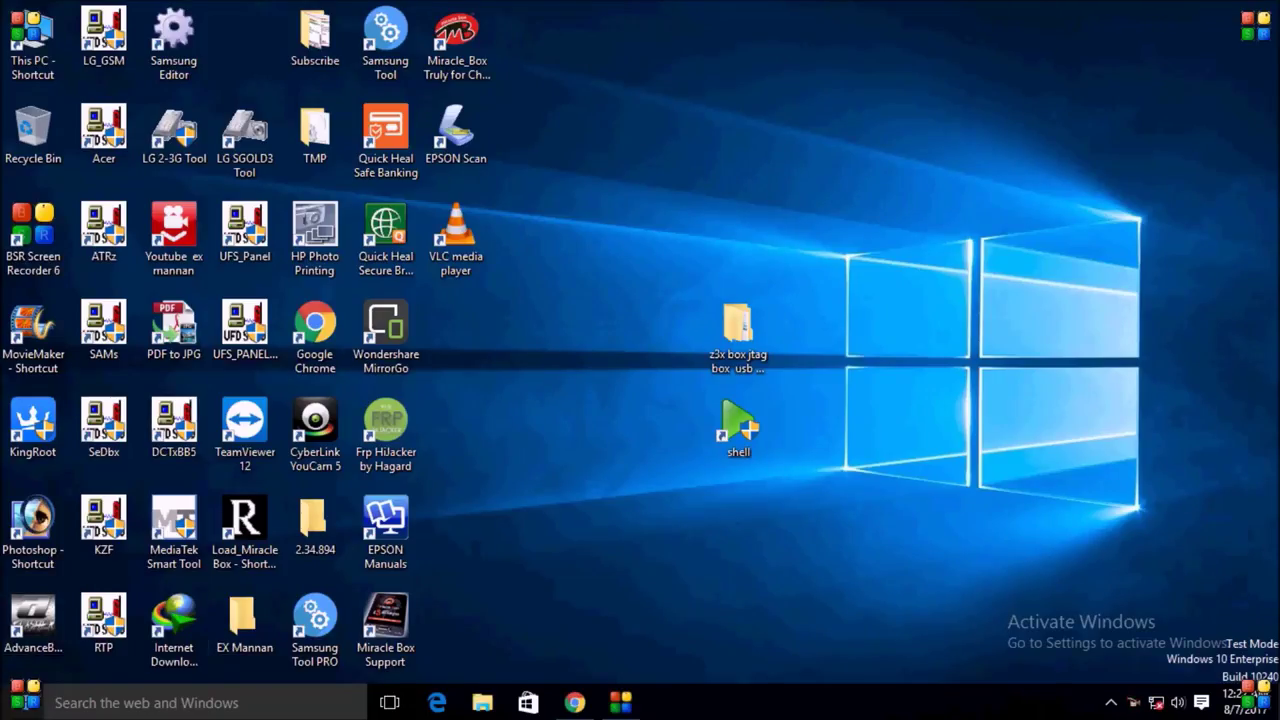
Open Device Manager and start a driver software update for Z3X BOX under Other devices.
right_click(26, 700)
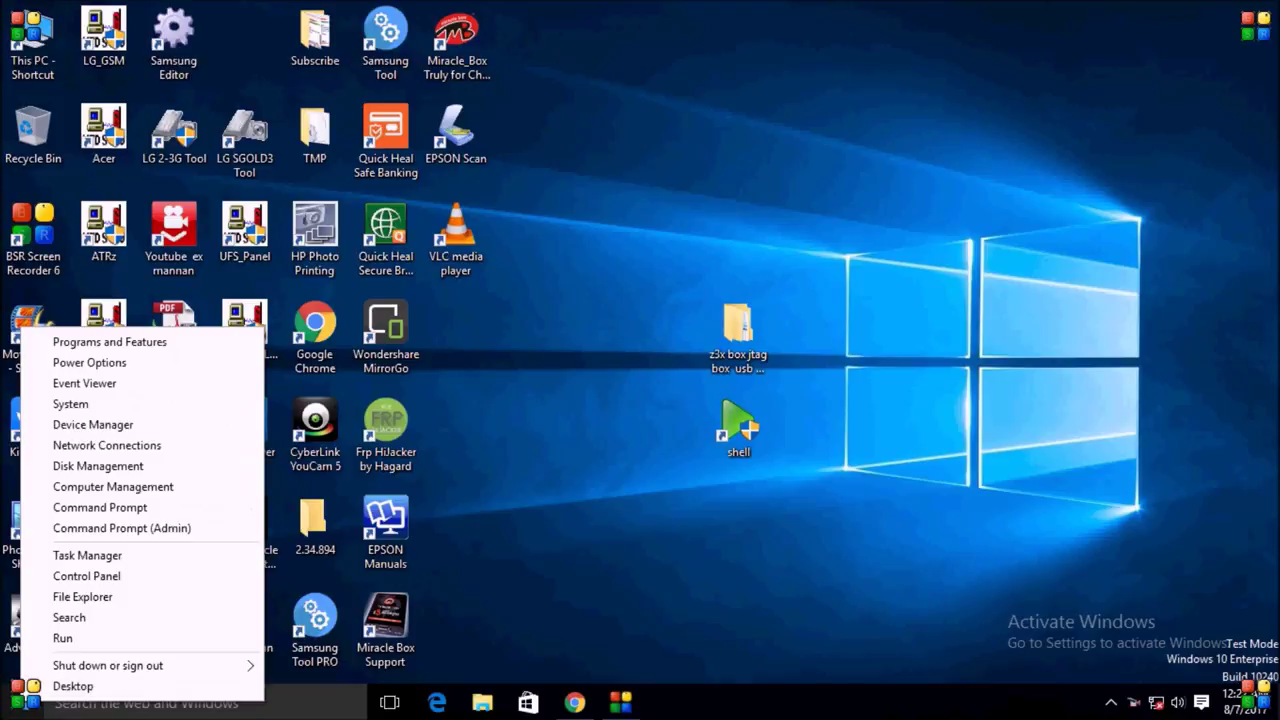
left_click(40, 686)
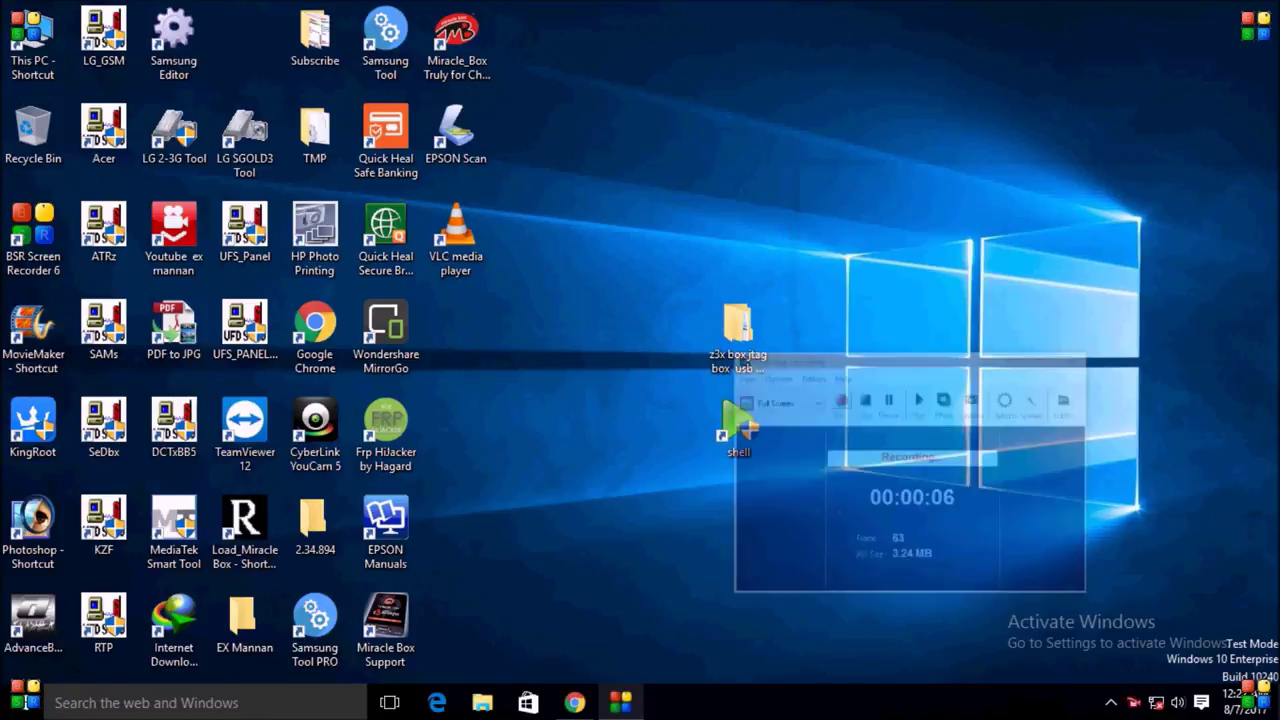
right_click(26, 700)
left_click(100, 421)
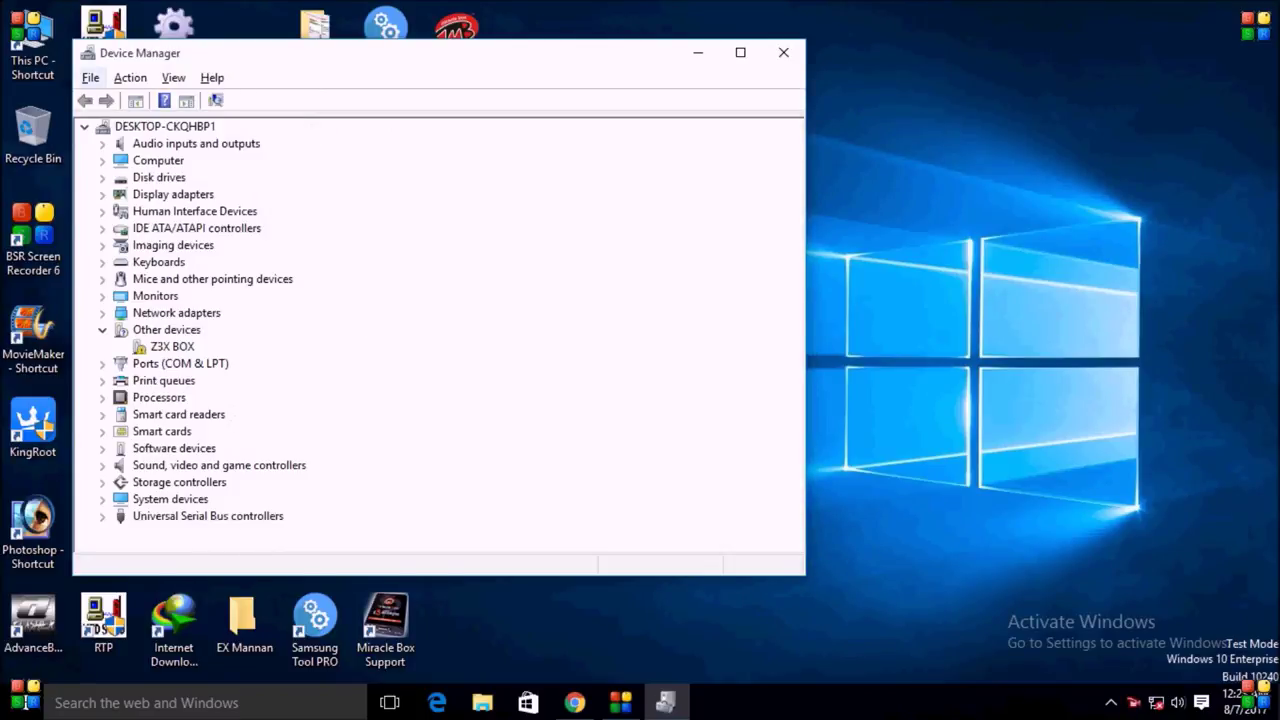
left_click(170, 346)
right_click(156, 346)
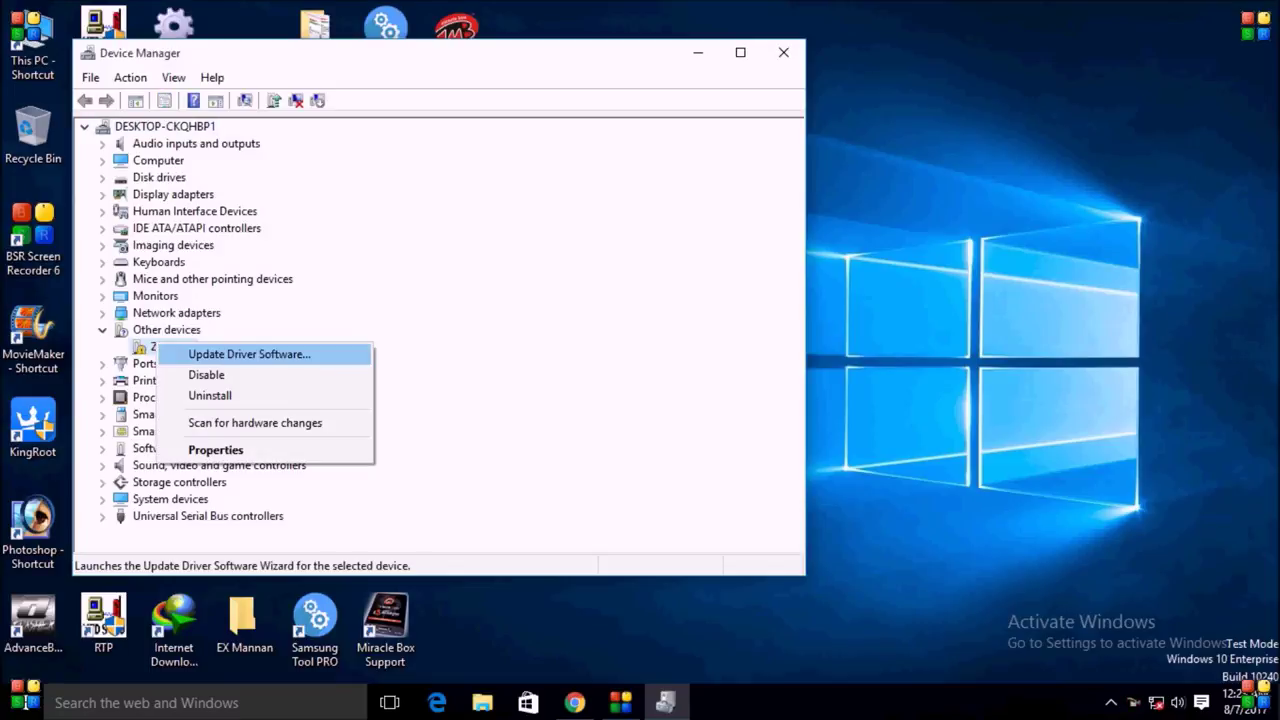
left_click(249, 354)
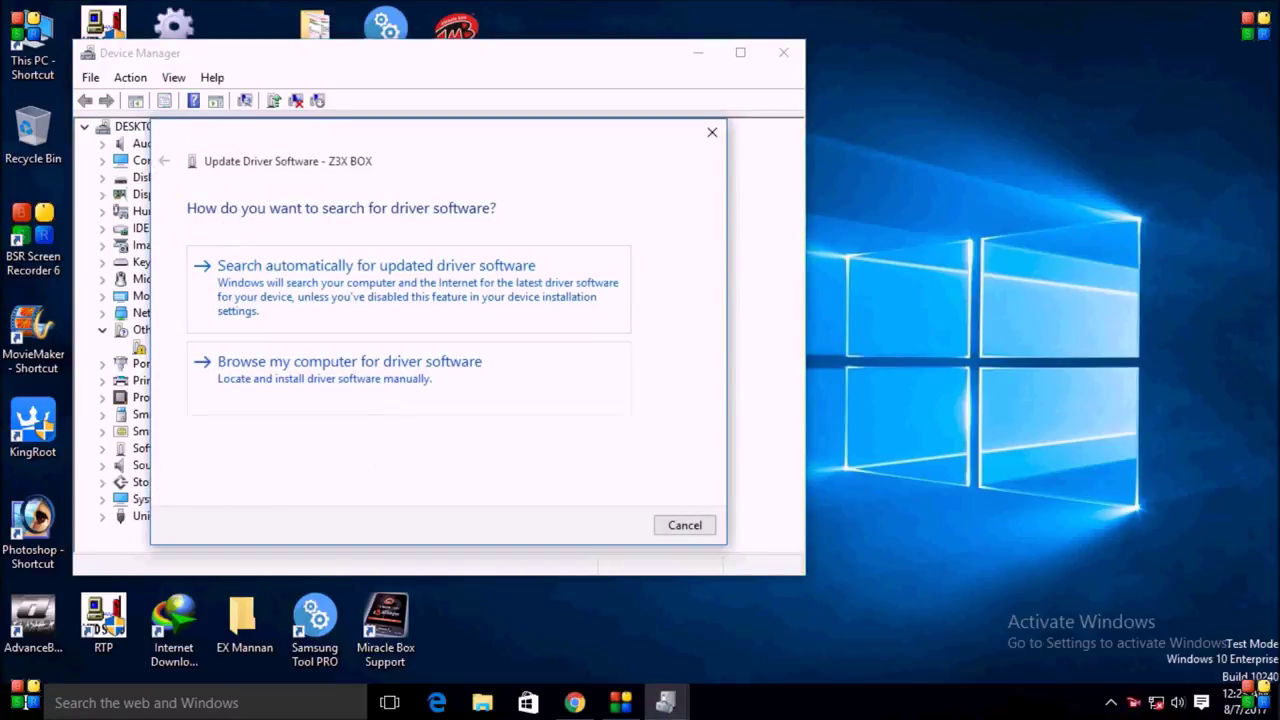
Choose to browse the computer for driver software and set the location to the desktop's z3x box jtag box usb driver folder.
left_click(349, 365)
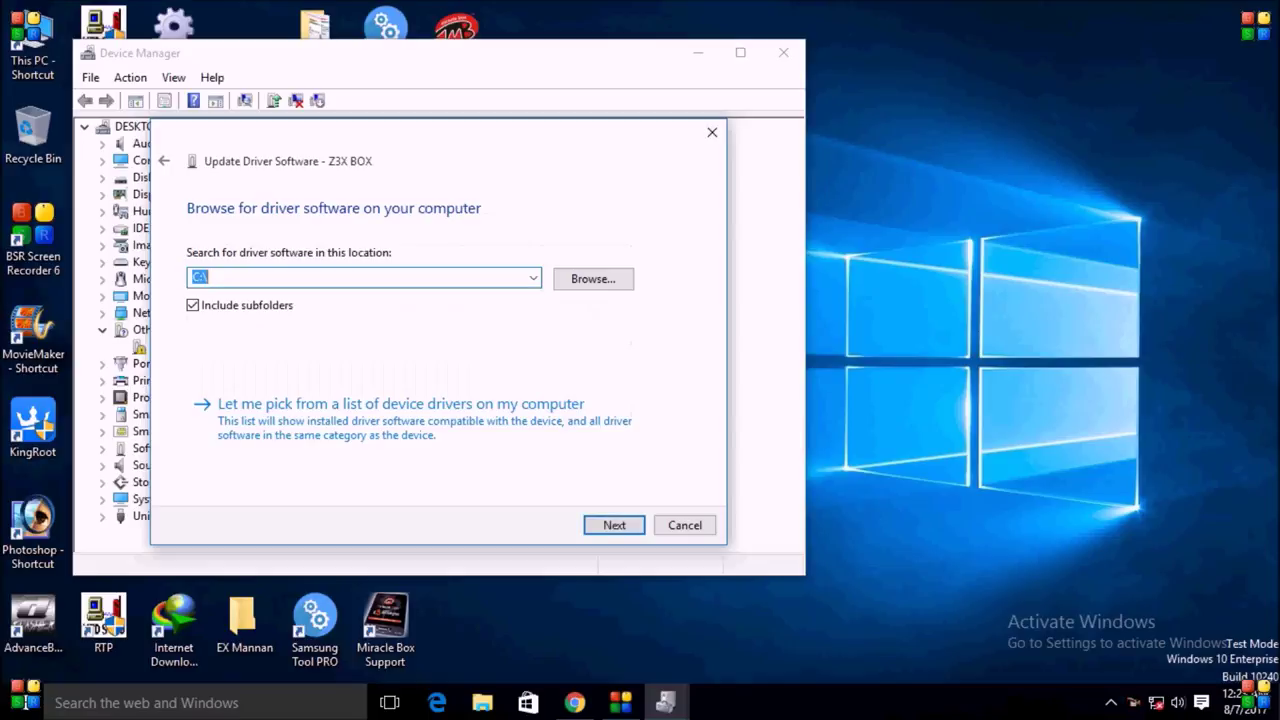
left_click(593, 278)
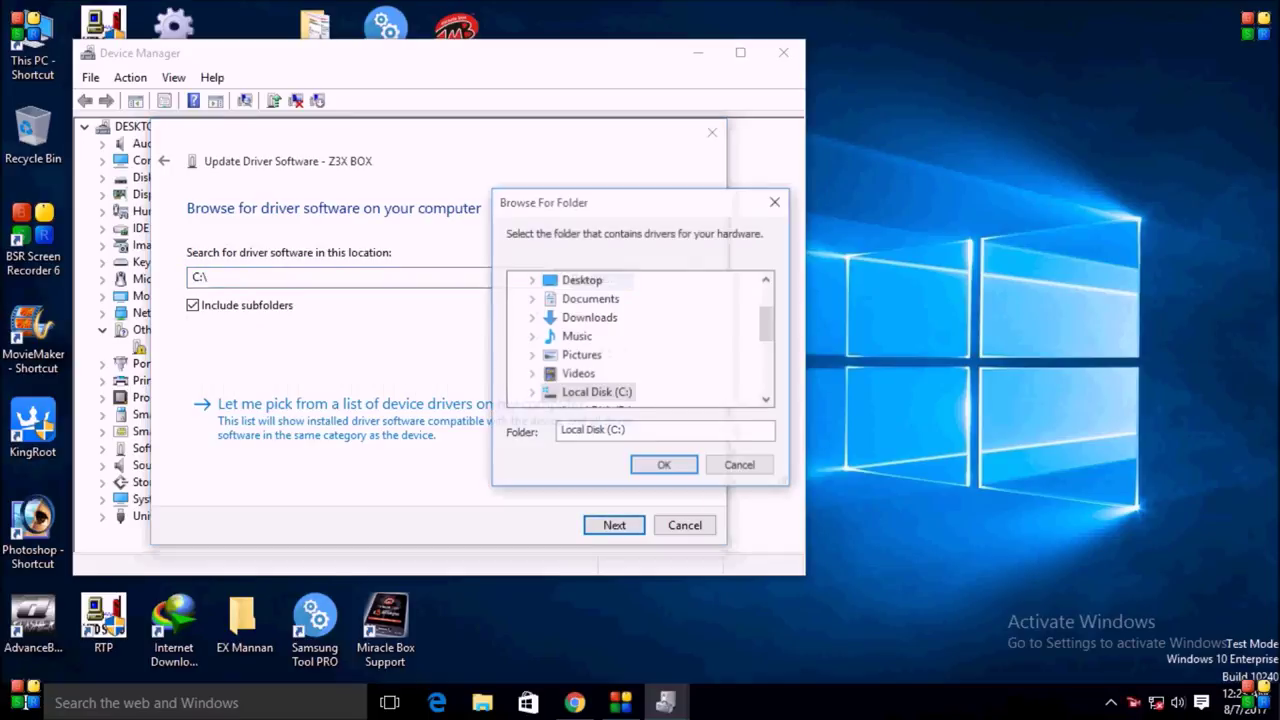
left_click(581, 280)
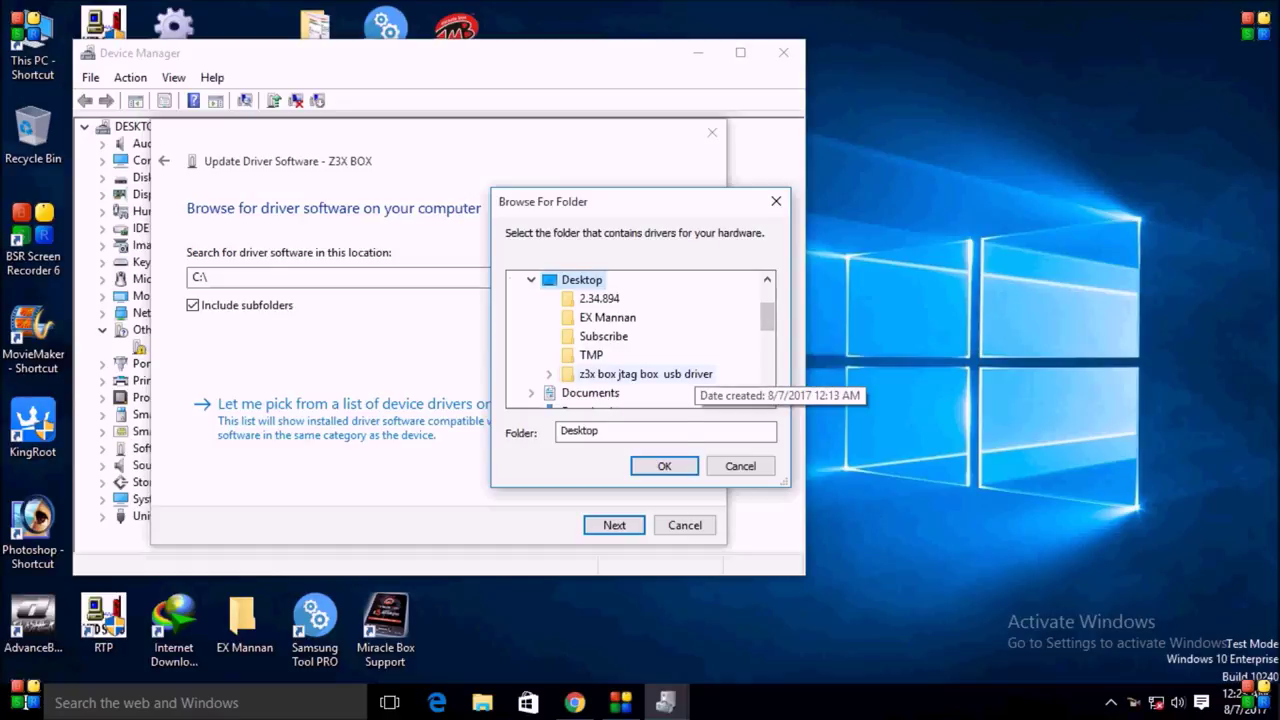
left_click(645, 374)
left_click(664, 466)
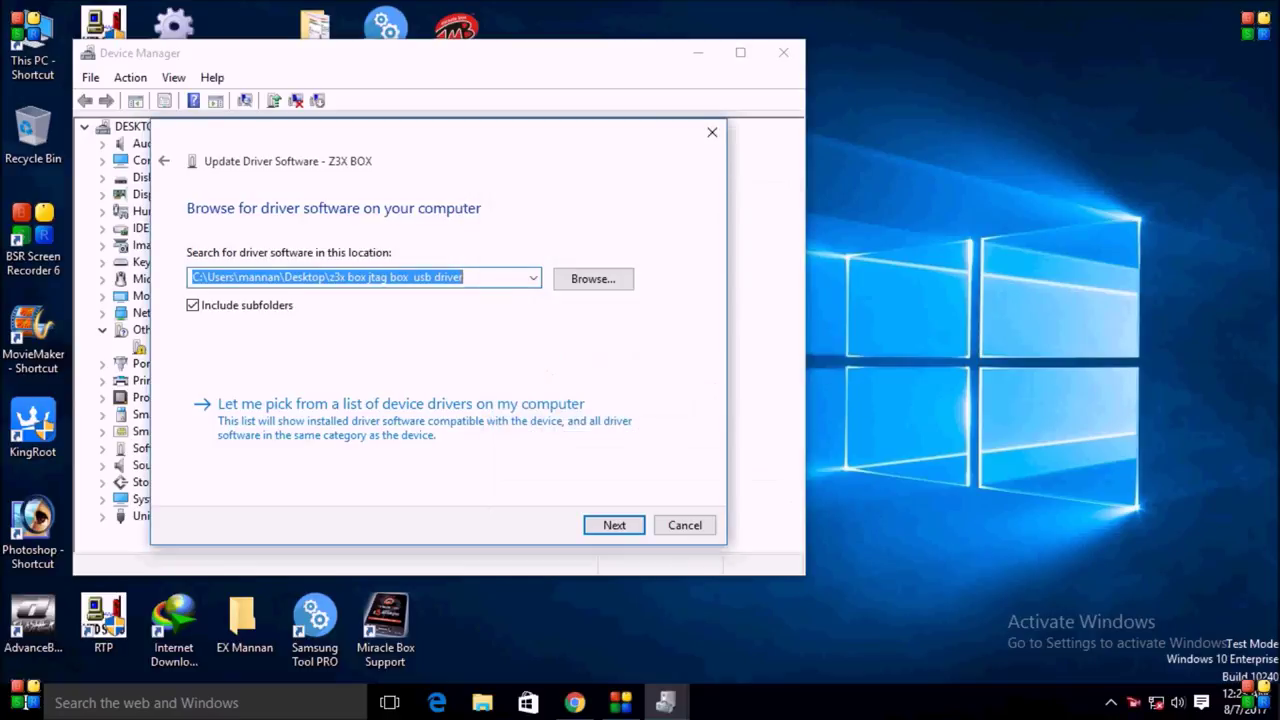
Install the unverified Z3X driver software anyway, and close the update wizard and Device Manager once the installation finishes.
key("Return")
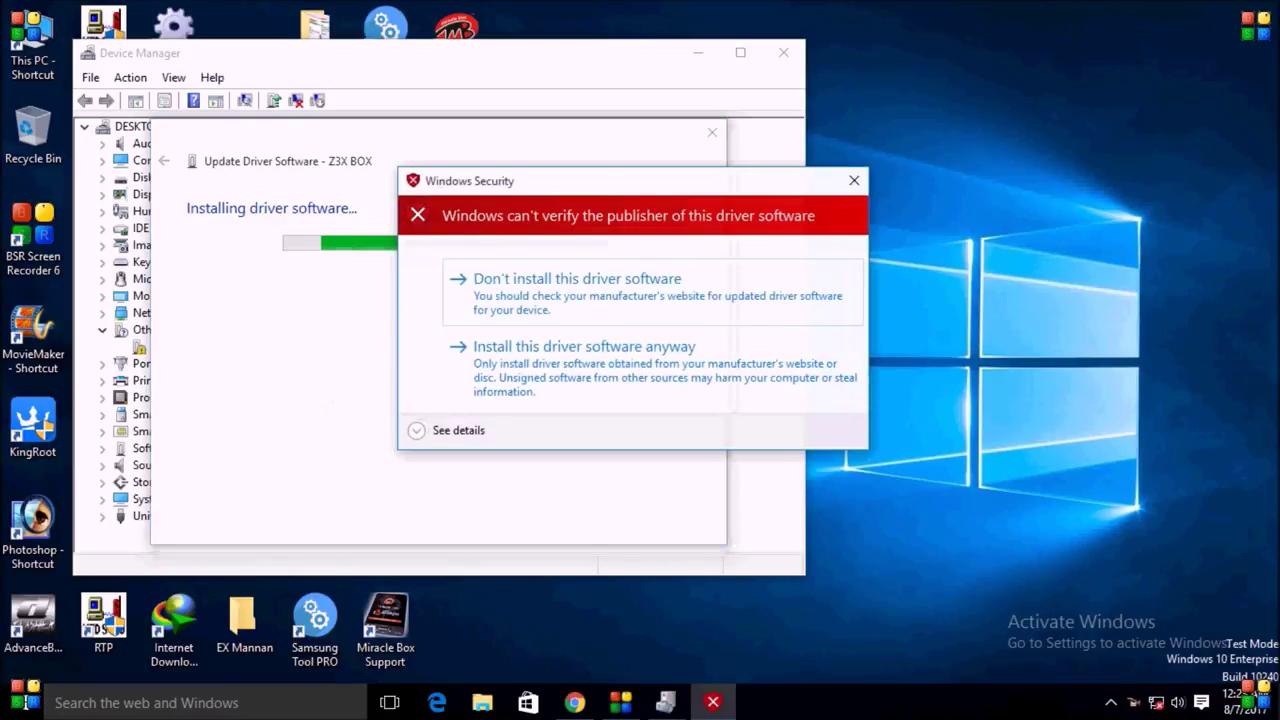
left_click(584, 360)
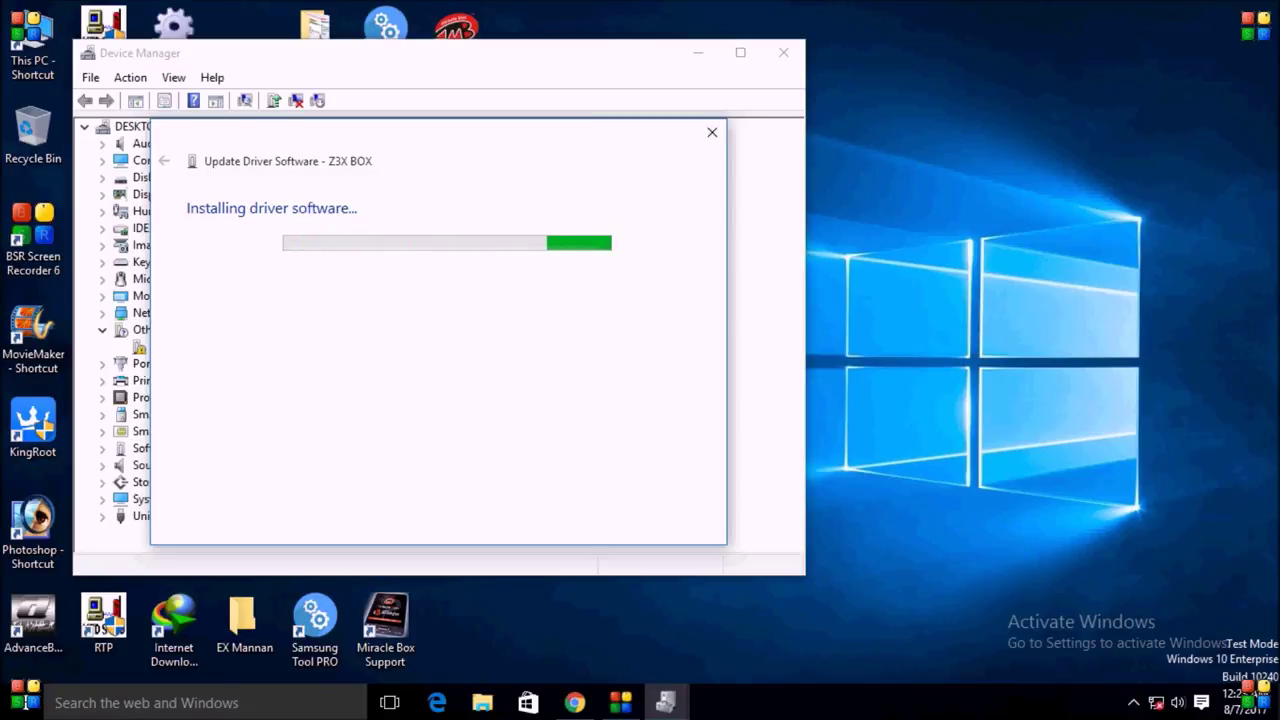
left_click_drag(430, 132, 733, 111)
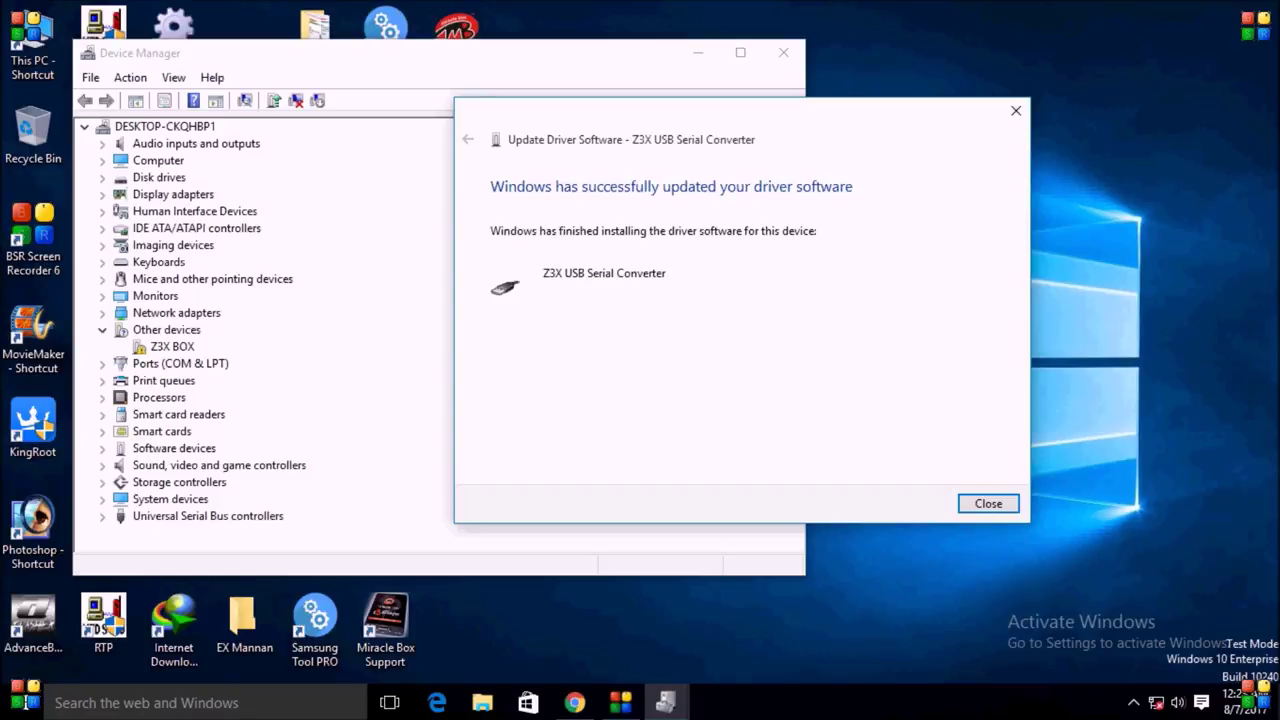
left_click(987, 503)
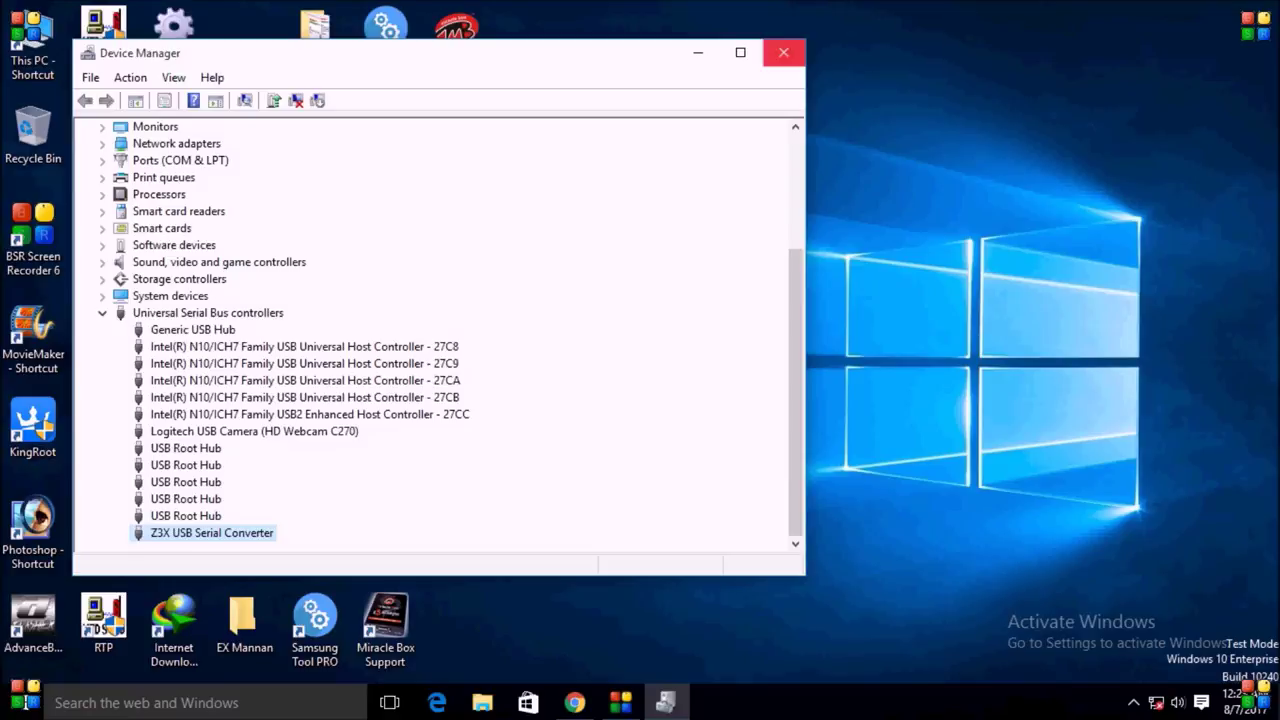
left_click(783, 52)
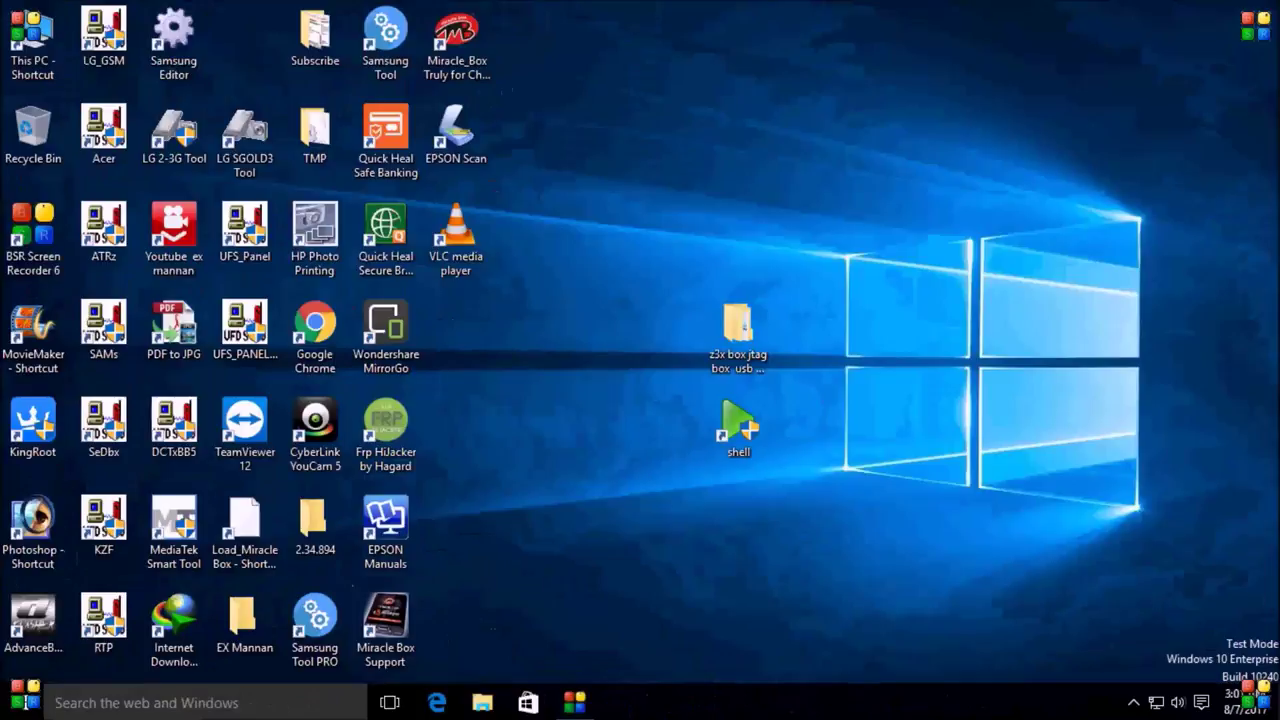
Reopen Device Manager and locate the Z3X USB Serial Converter under Universal Serial Bus controllers.
right_click(21, 698)
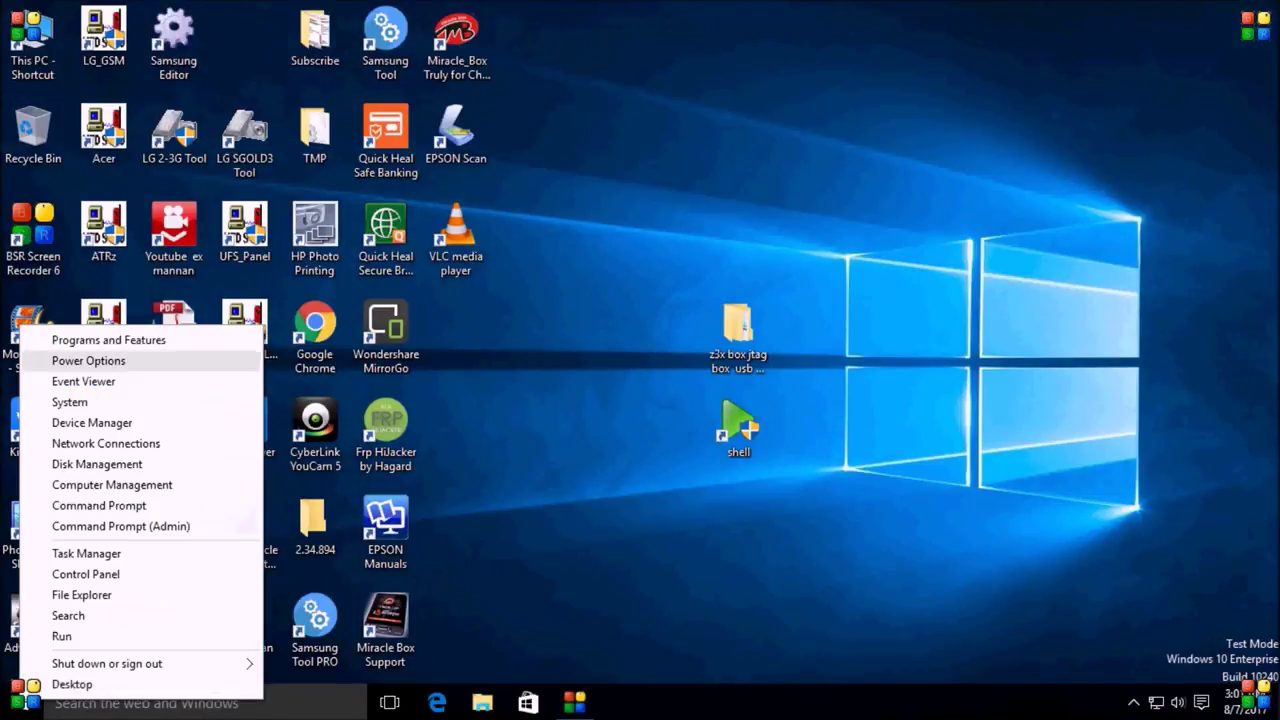
key("Return")
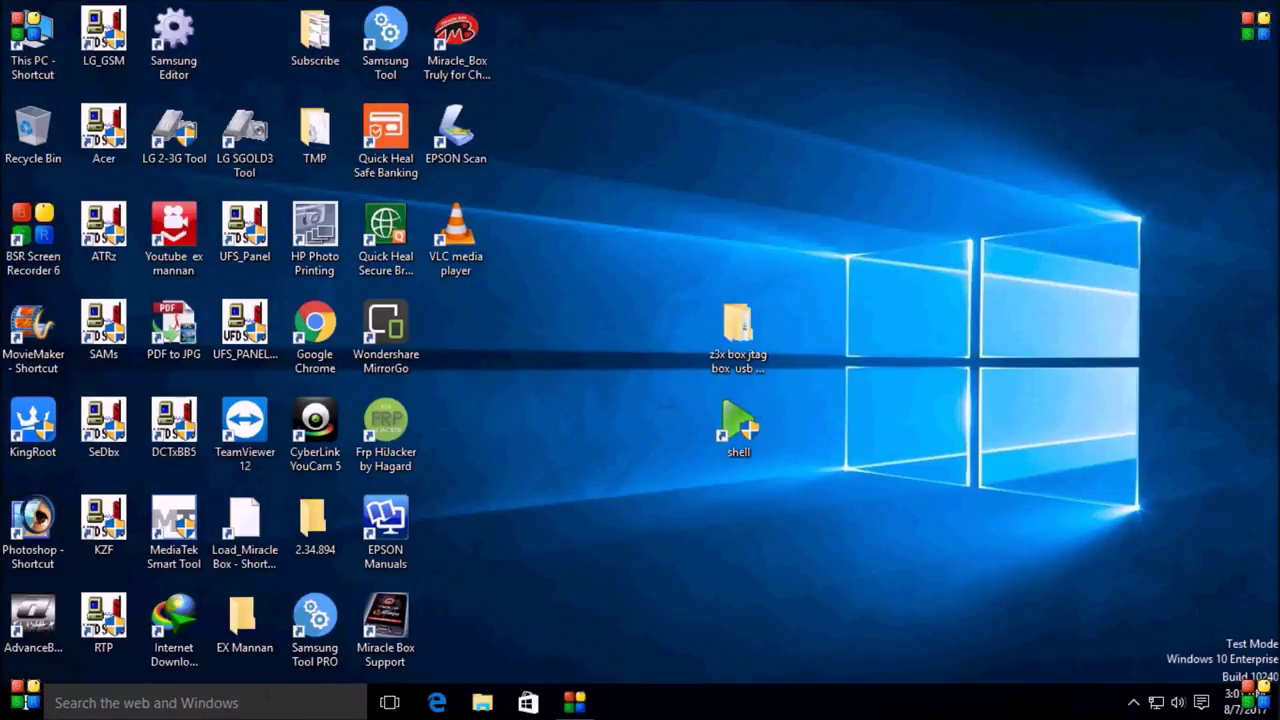
left_click(571, 12)
key("super+x")
key("Down")
key("Down")
key("Down")
key("Down")
key("Down")
key("Return")
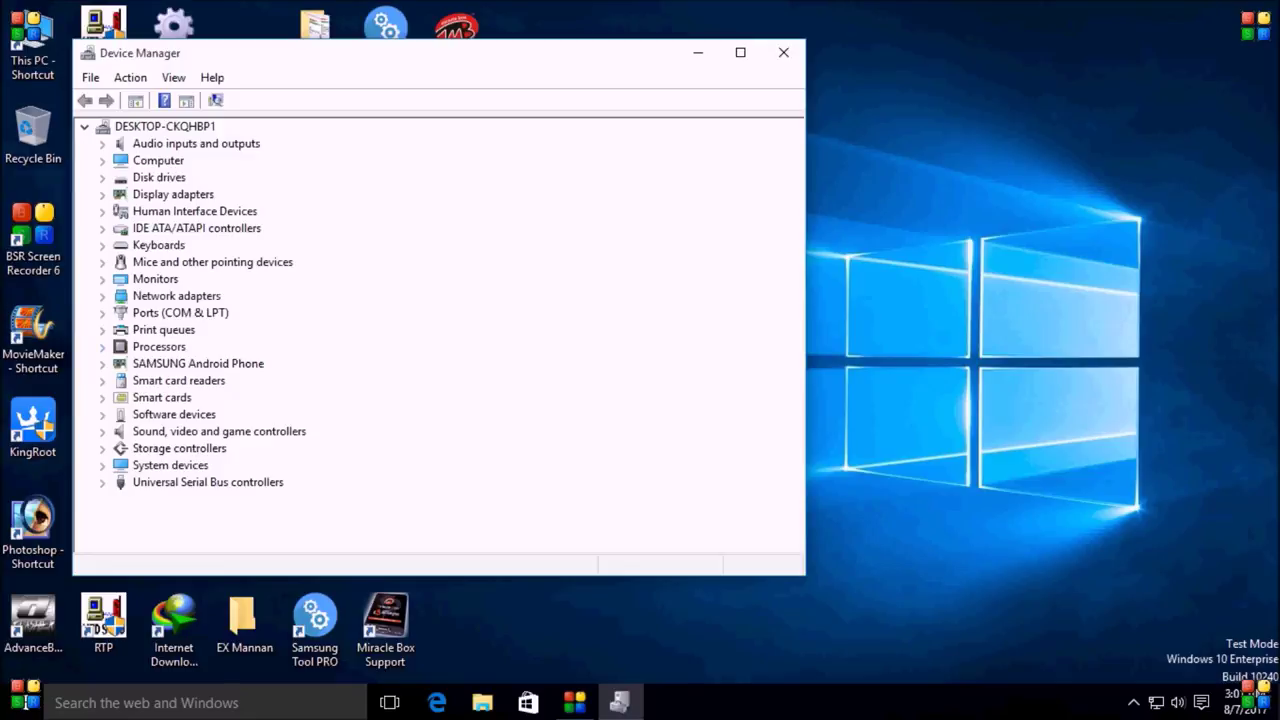
left_click(102, 482)
key("End")
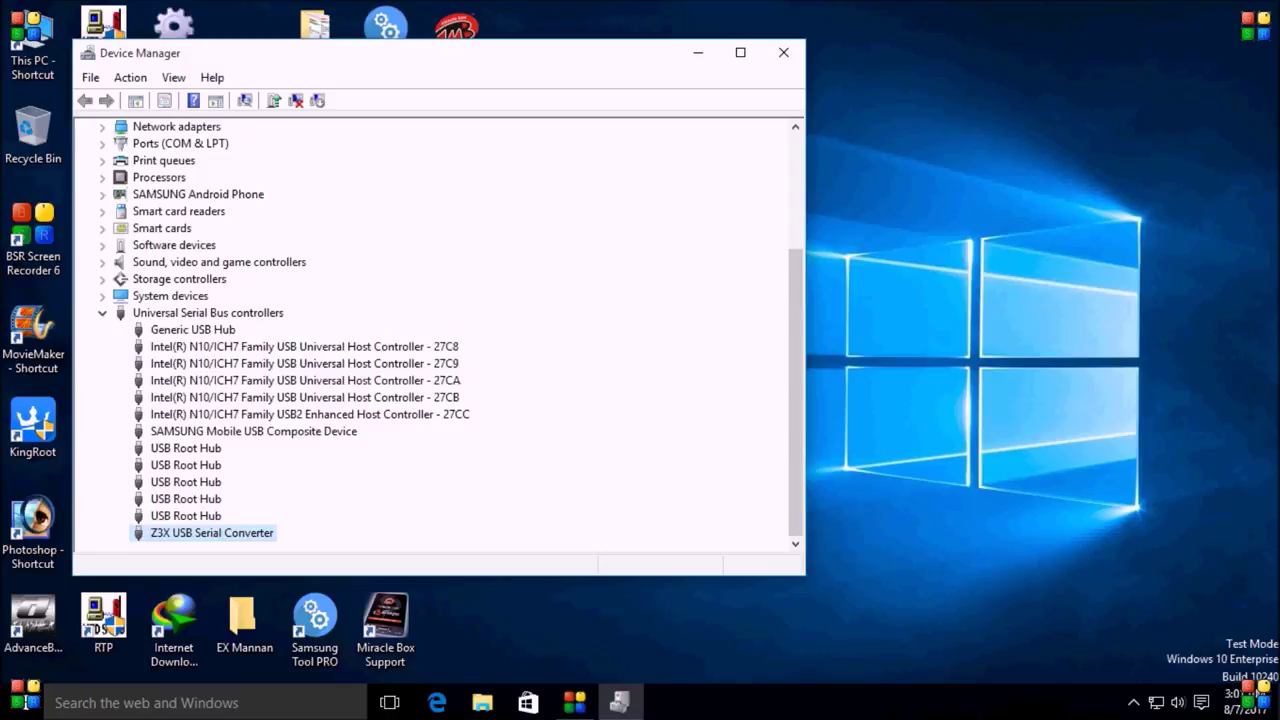
key("shift+F10")
key("Down")
key("Return")
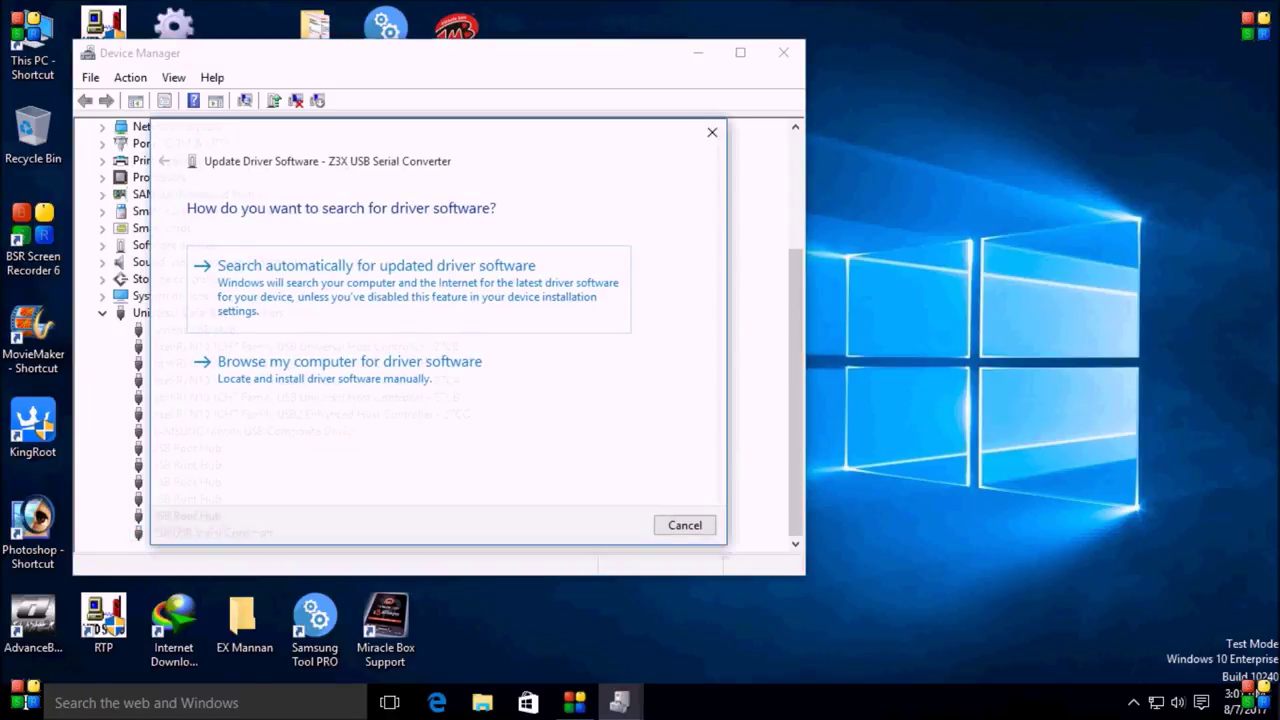
key("Down")
key("Return")
key("Tab")
key("Return")
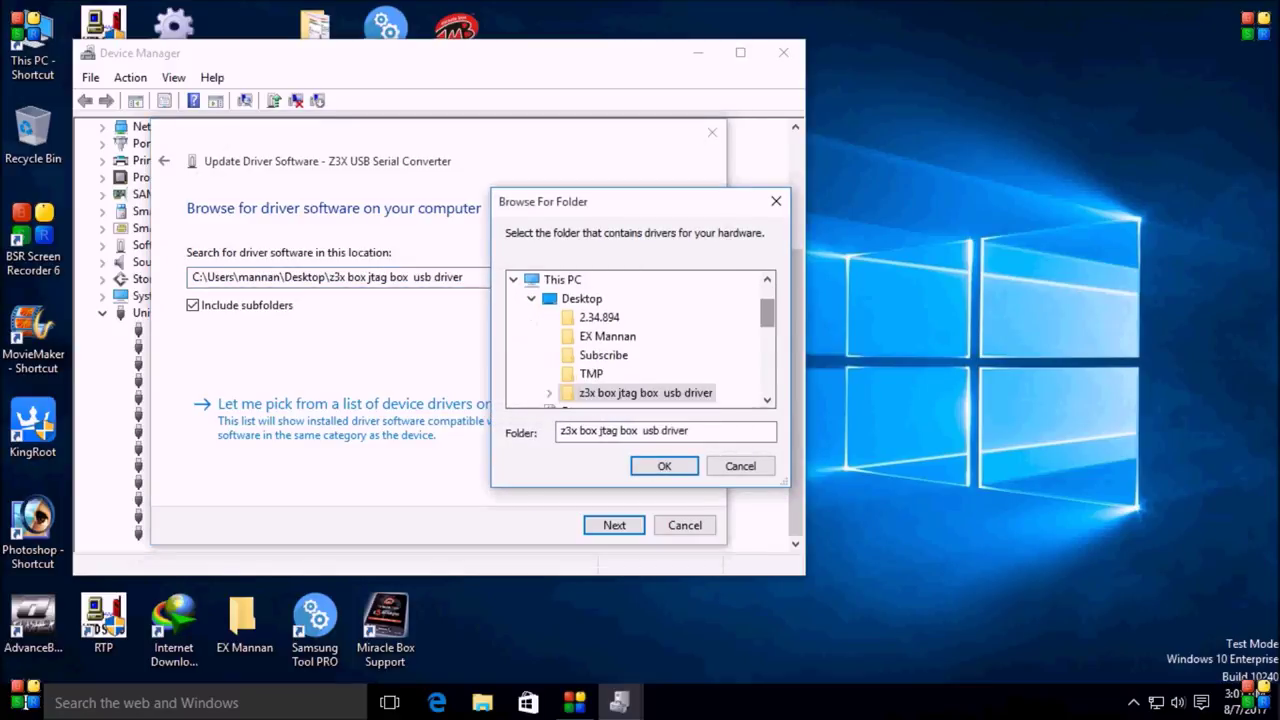
key("Return")
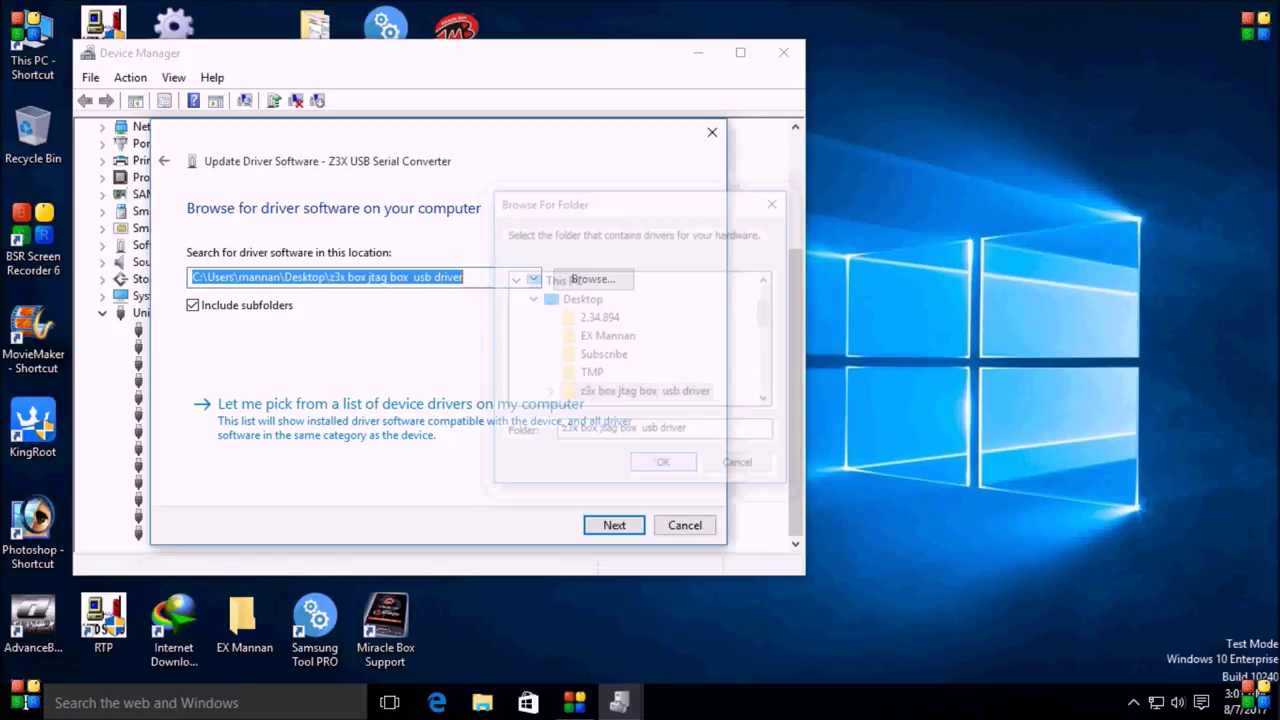
key("Escape")
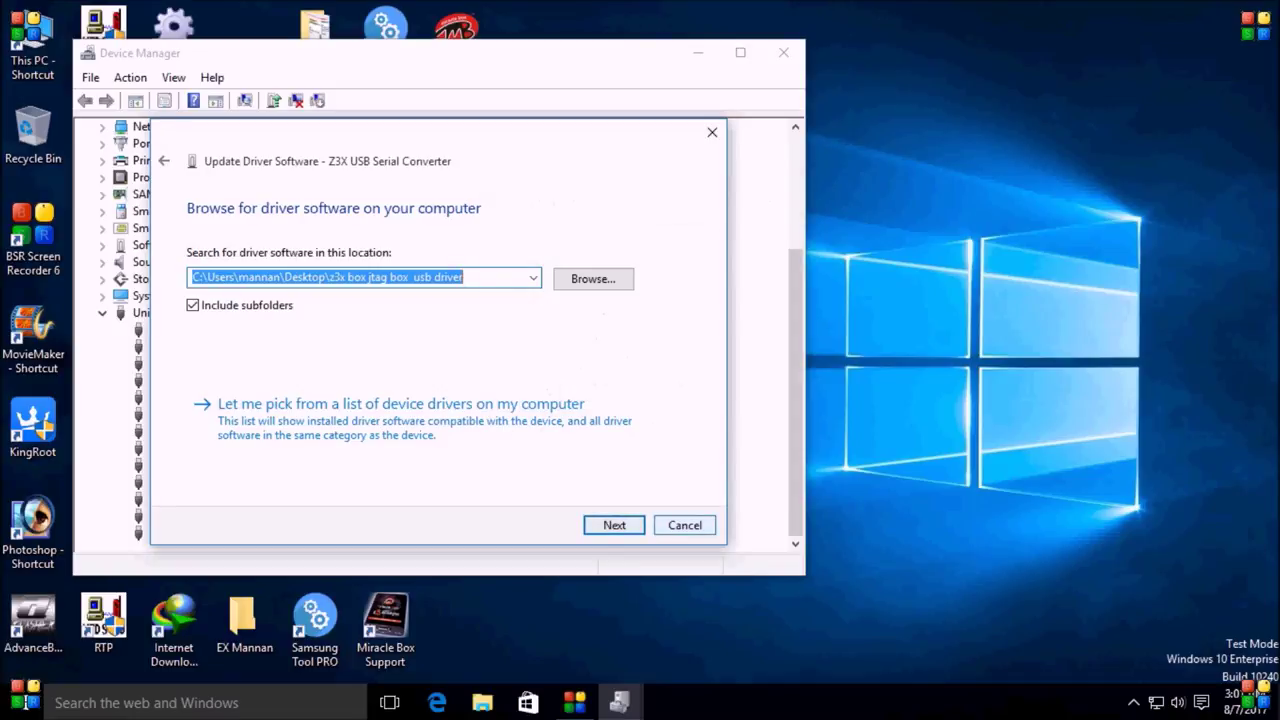
left_click(783, 52)
Launch the Z3X shell from its desktop shortcut.
right_click(623, 114)
left_click(680, 169)
right_click(657, 152)
left_click(708, 208)
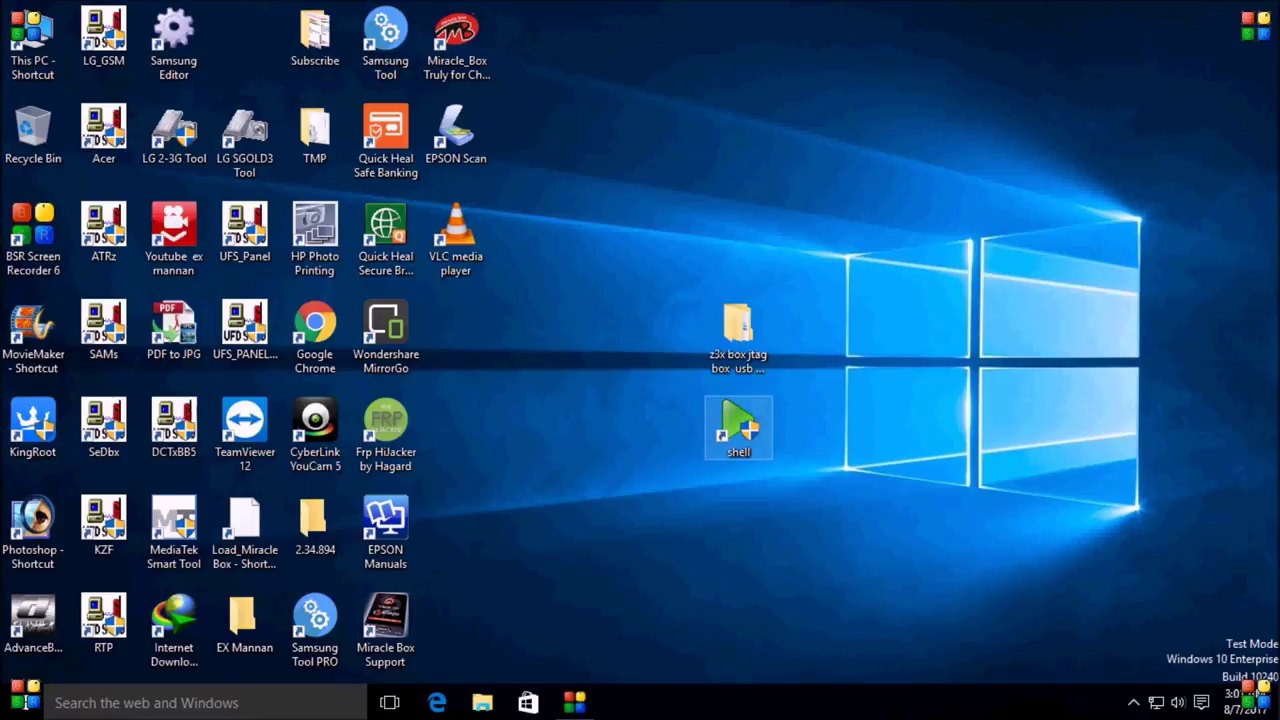
right_click(742, 430)
left_click(785, 227)
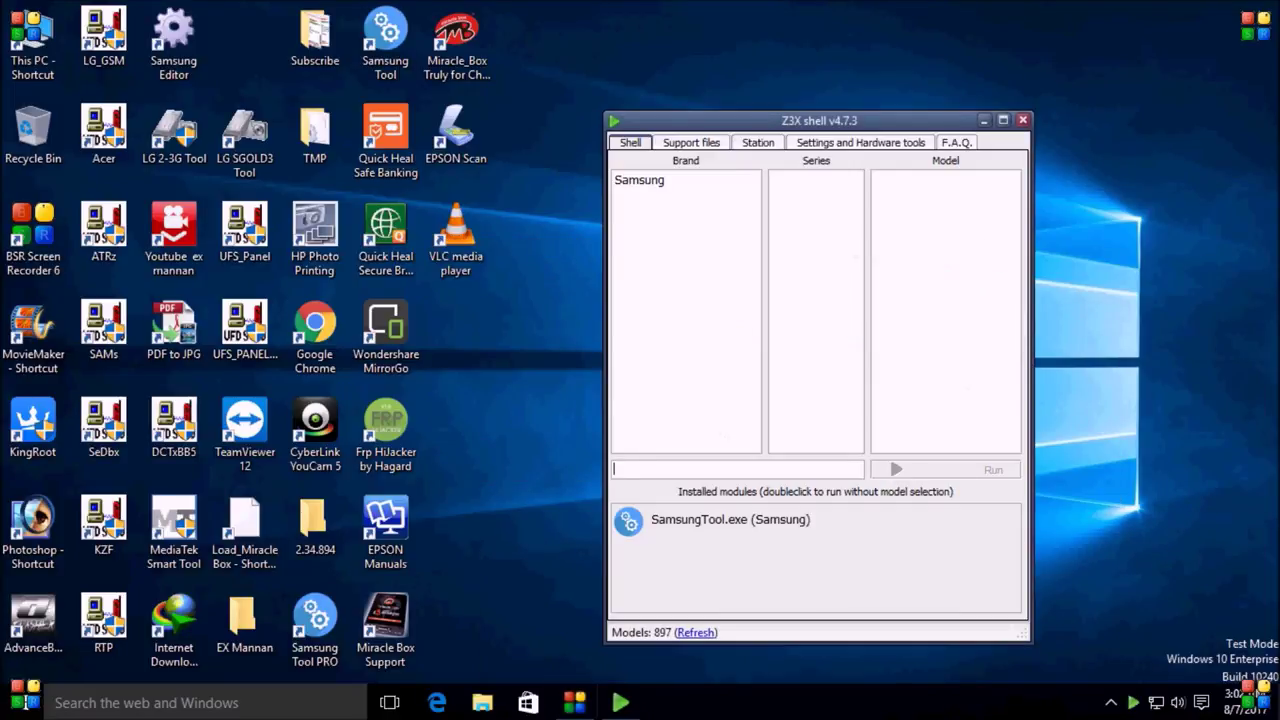
Look through the Z3X shell's Settings and Hardware tools page, and open the Support files list.
left_click(691, 142)
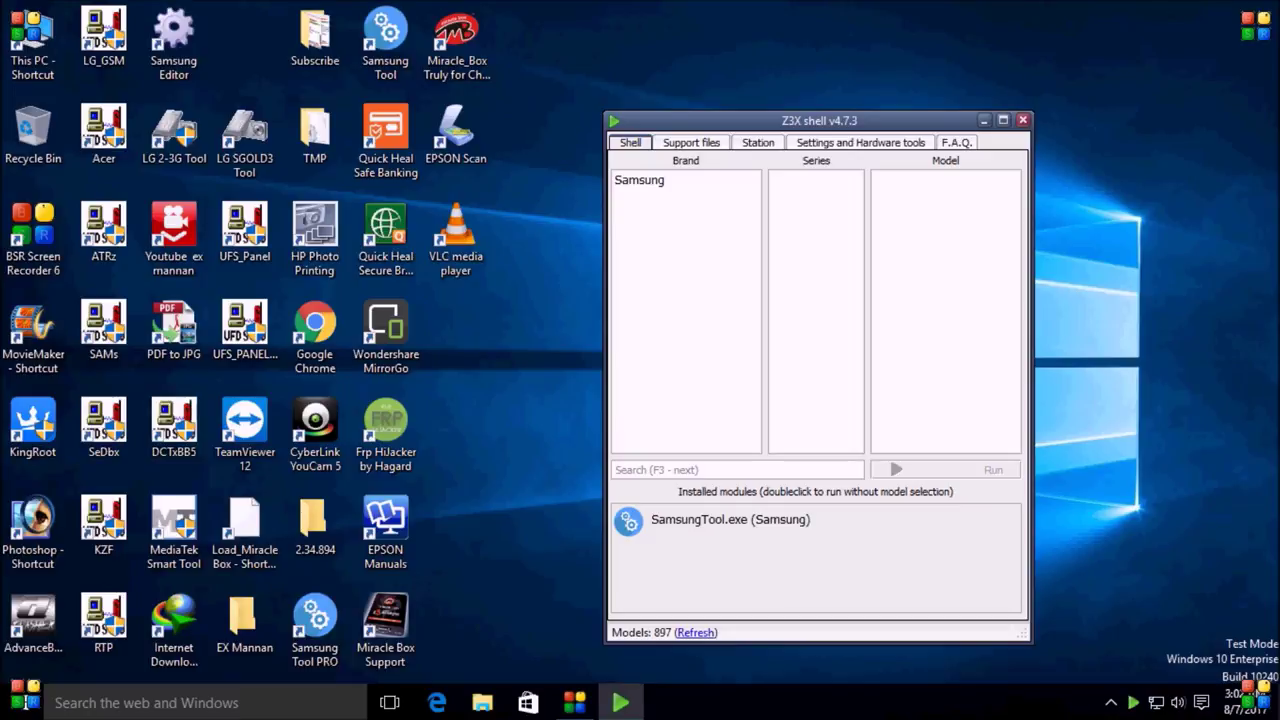
key("ctrl+Tab")
key("ctrl+Tab")
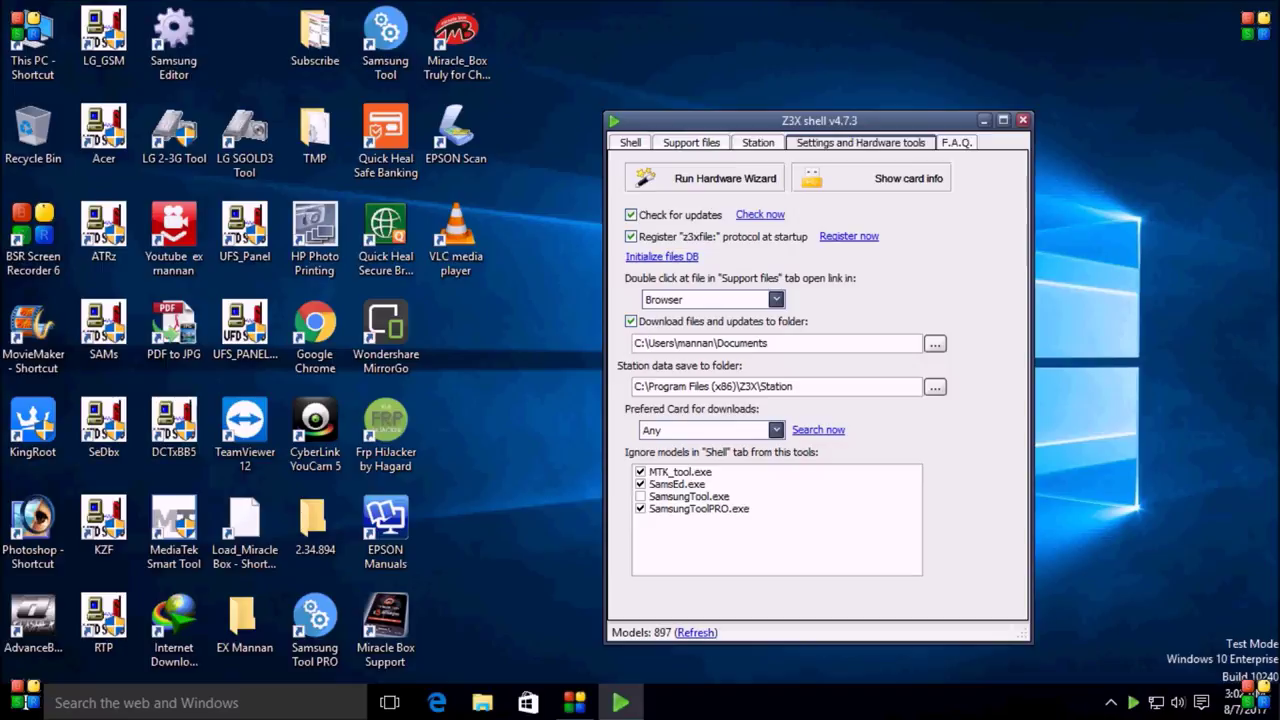
key("ctrl+Tab")
key("ctrl+Tab")
key("ctrl+Tab")
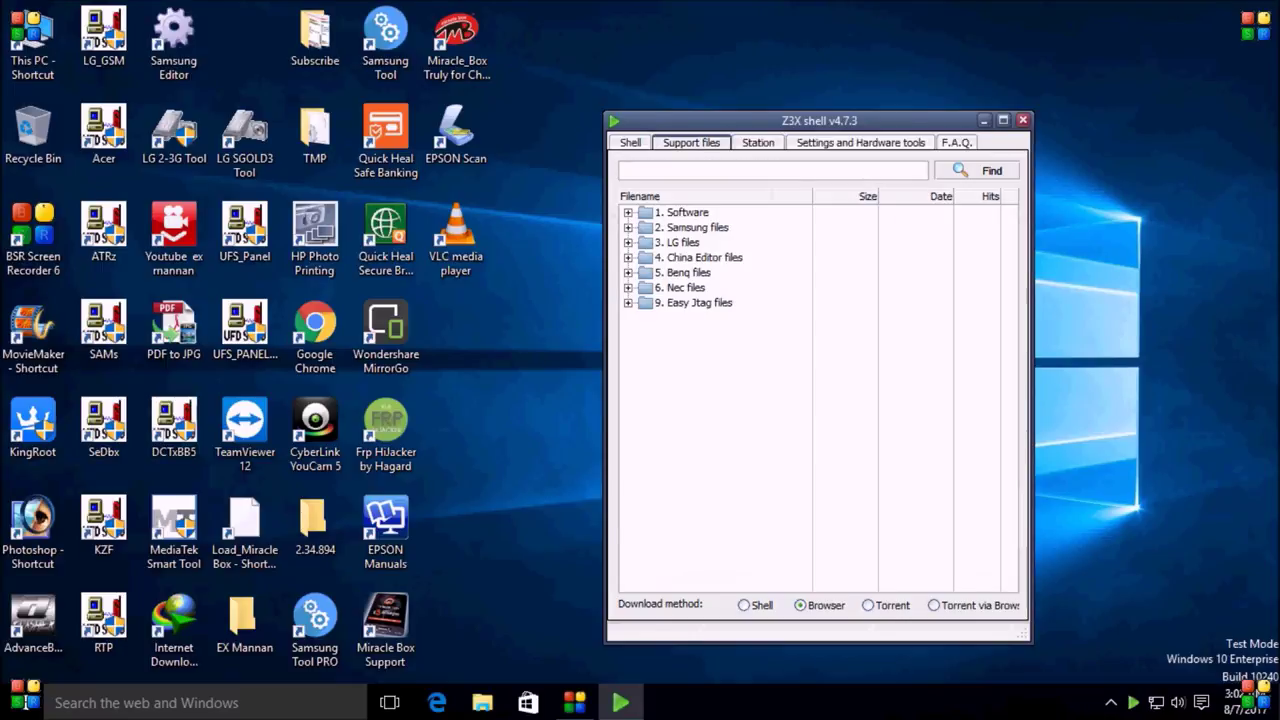
key("ctrl+shift+Tab")
key("ctrl+Tab")
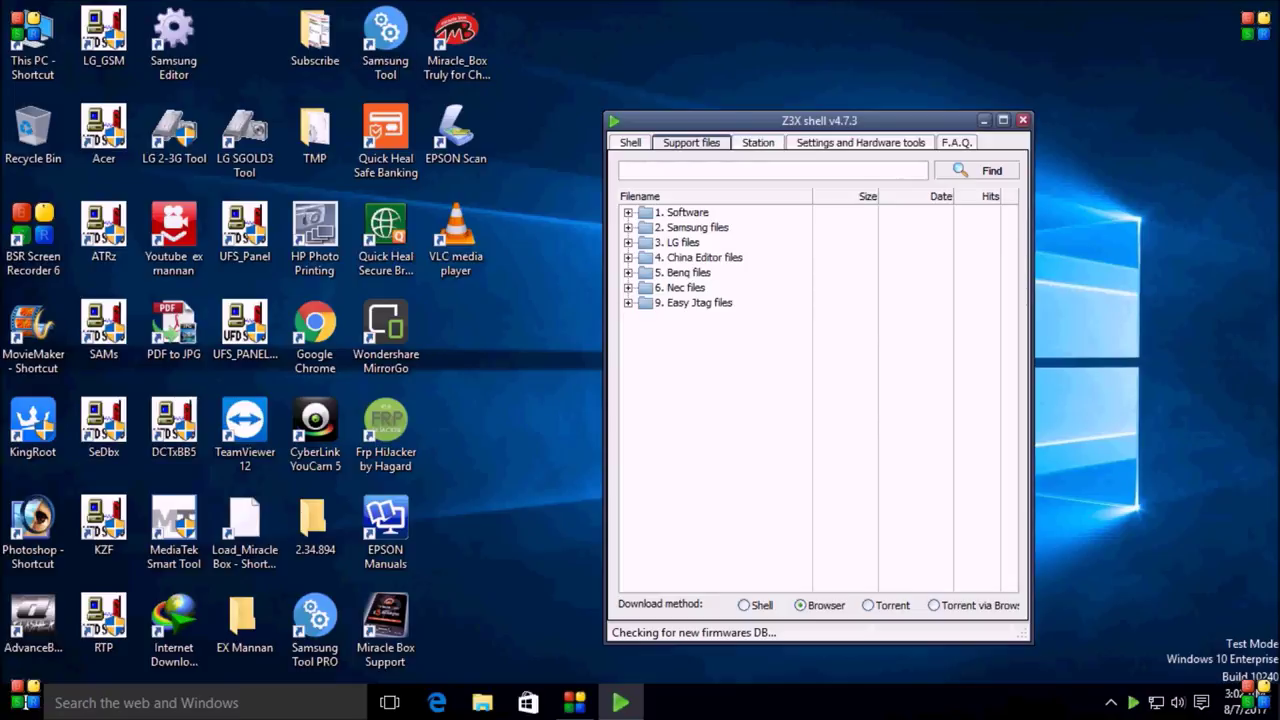
Expand the Samsung files category to view its subfolders, and collapse it again.
double_click(681, 212)
double_click(681, 212)
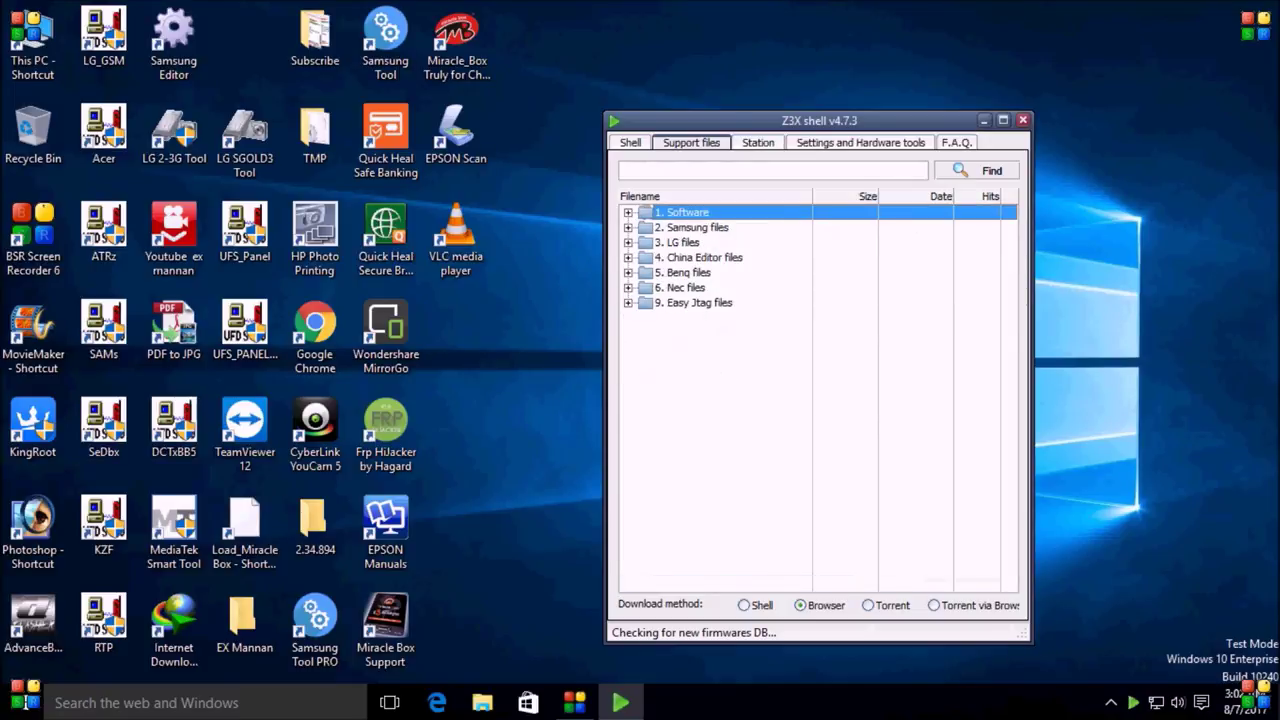
double_click(691, 227)
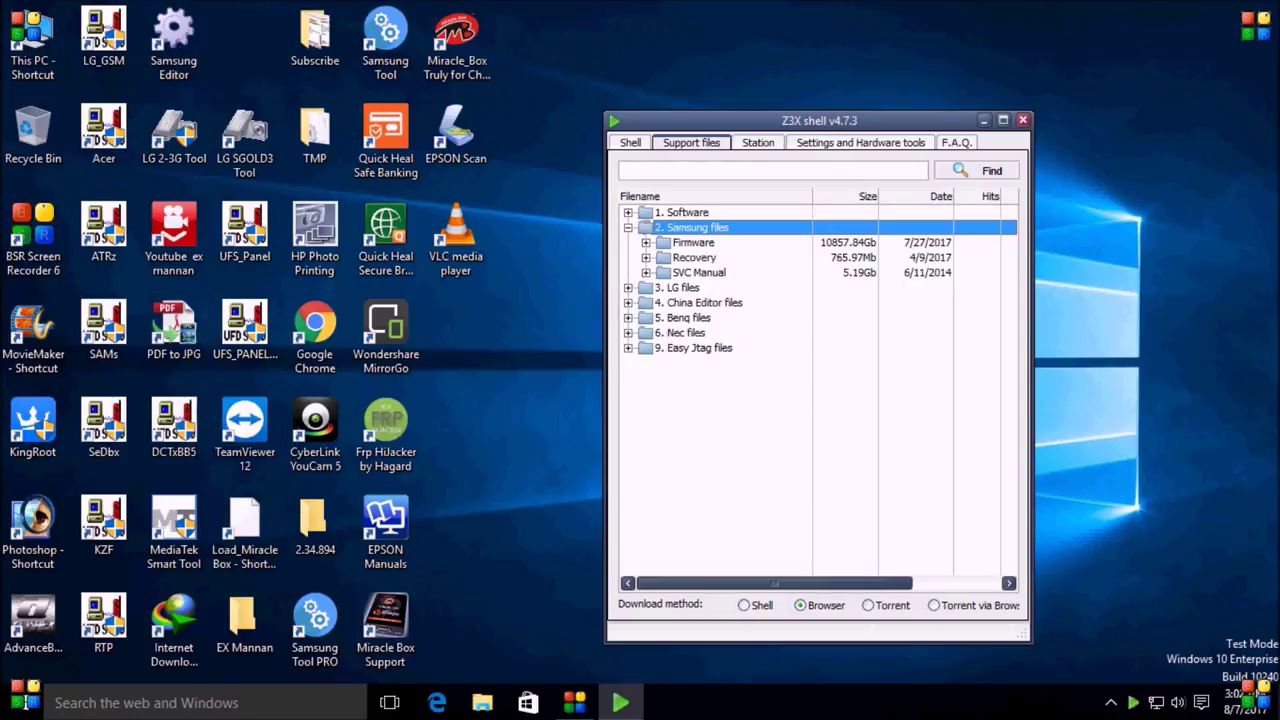
double_click(691, 227)
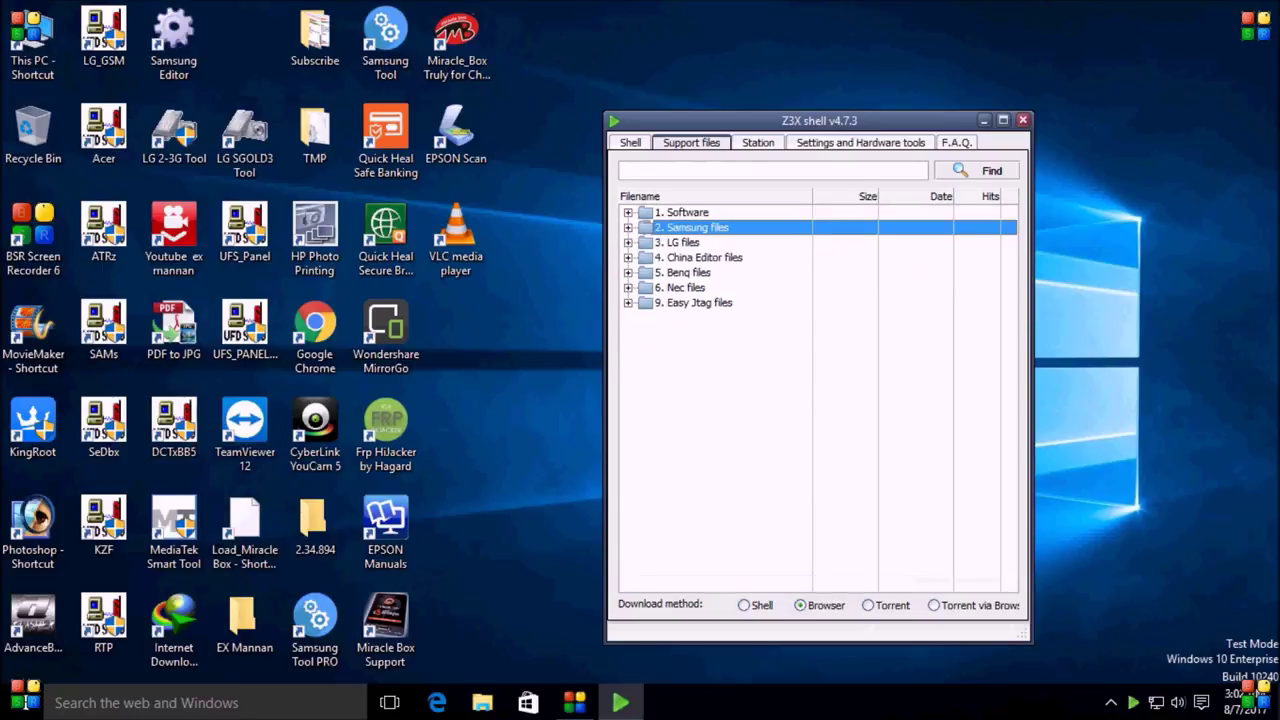
Expand the Software category in the support files and open its Samsung Box folder.
double_click(681, 212)
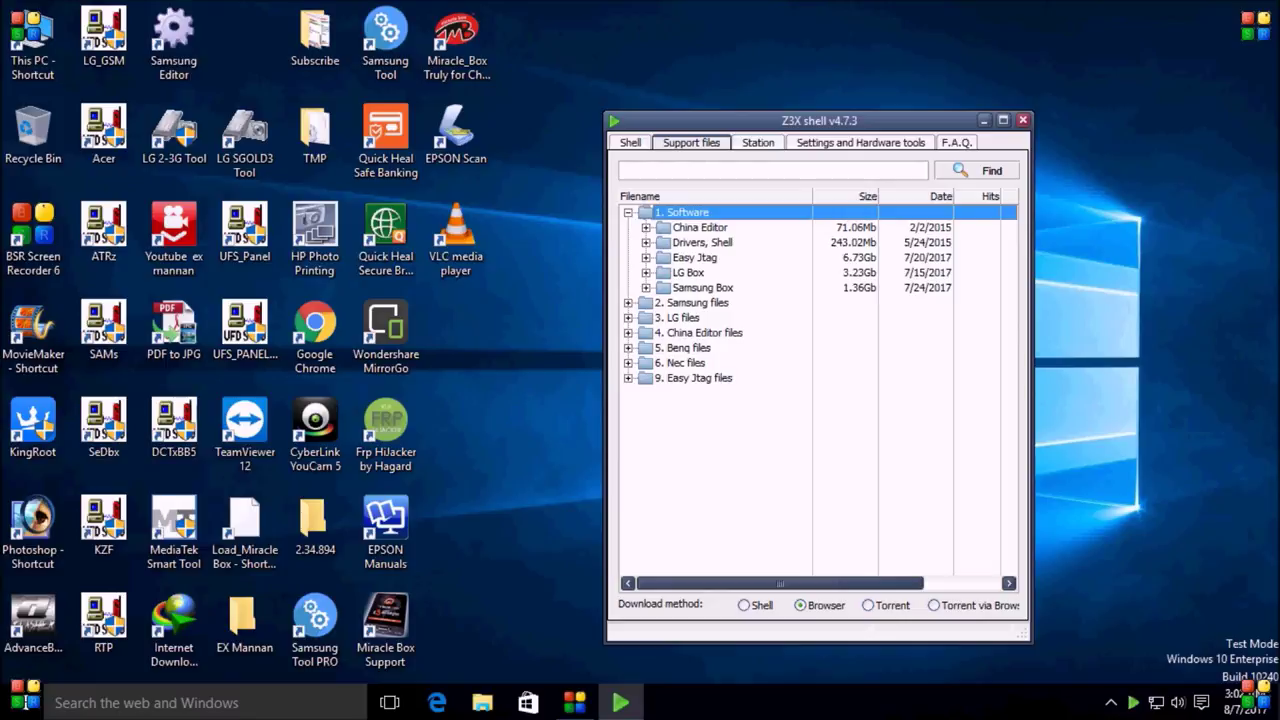
key("Down")
key("Down")
key("Down")
key("Down")
key("Down")
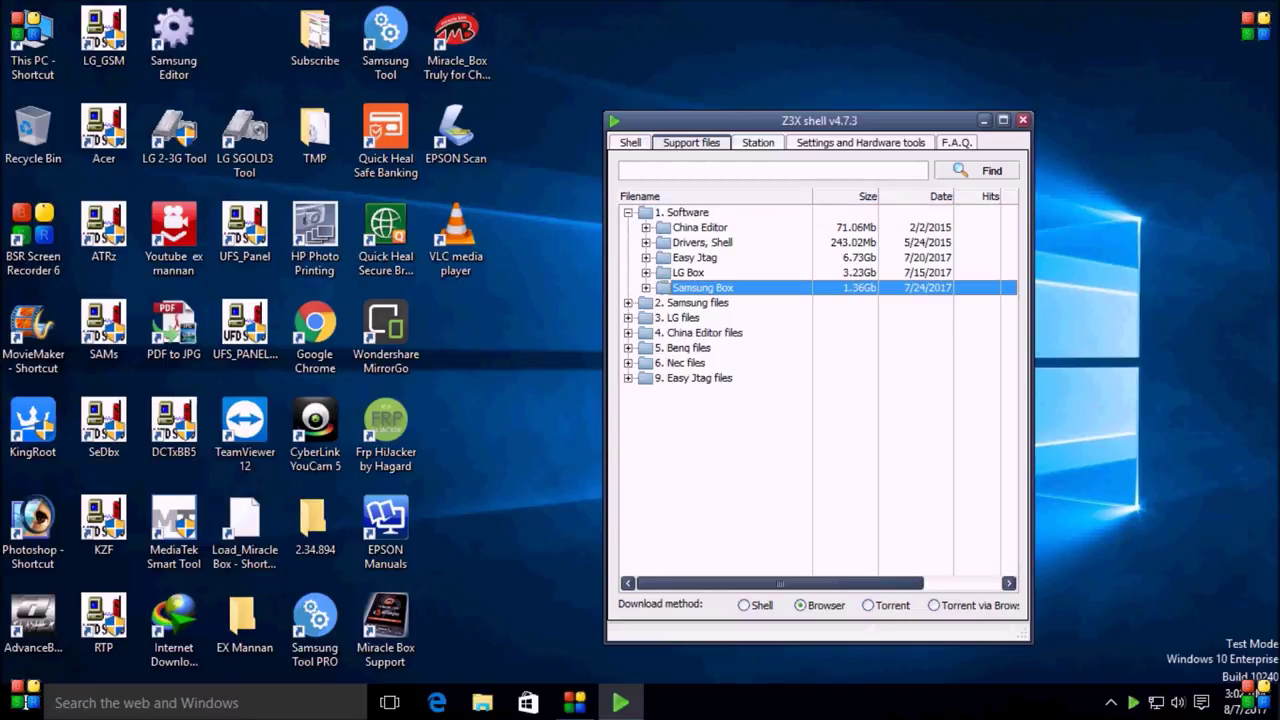
key("Up")
key("Down")
key("Right")
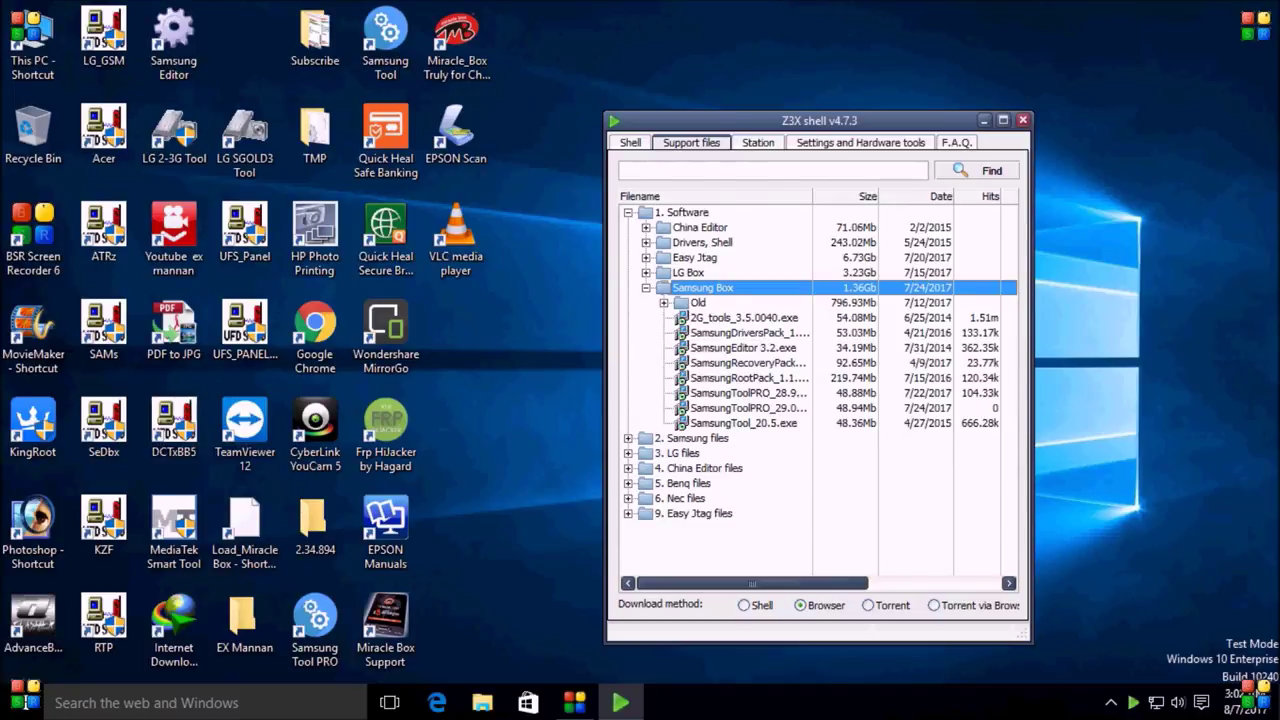
Go through the Samsung Box installers and request the download of SamsungTool_20.5.exe through the browser.
key("Down")
key("Down")
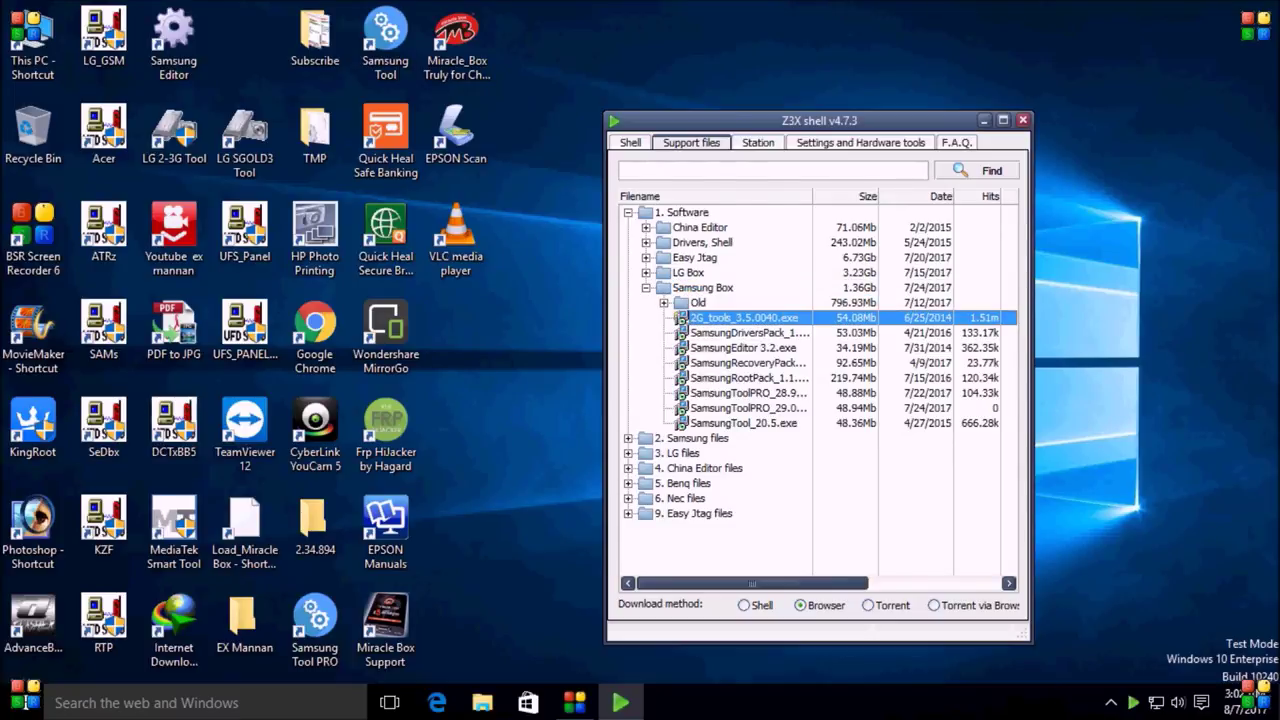
key("Down")
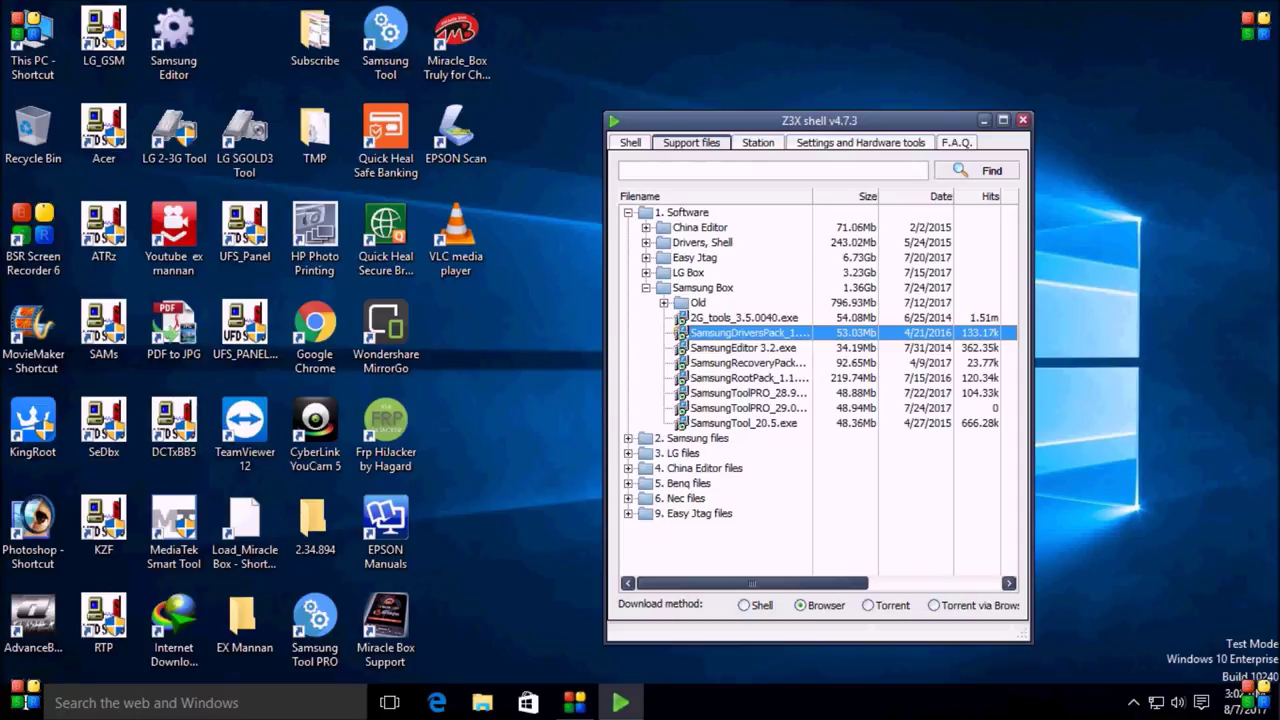
key("Down")
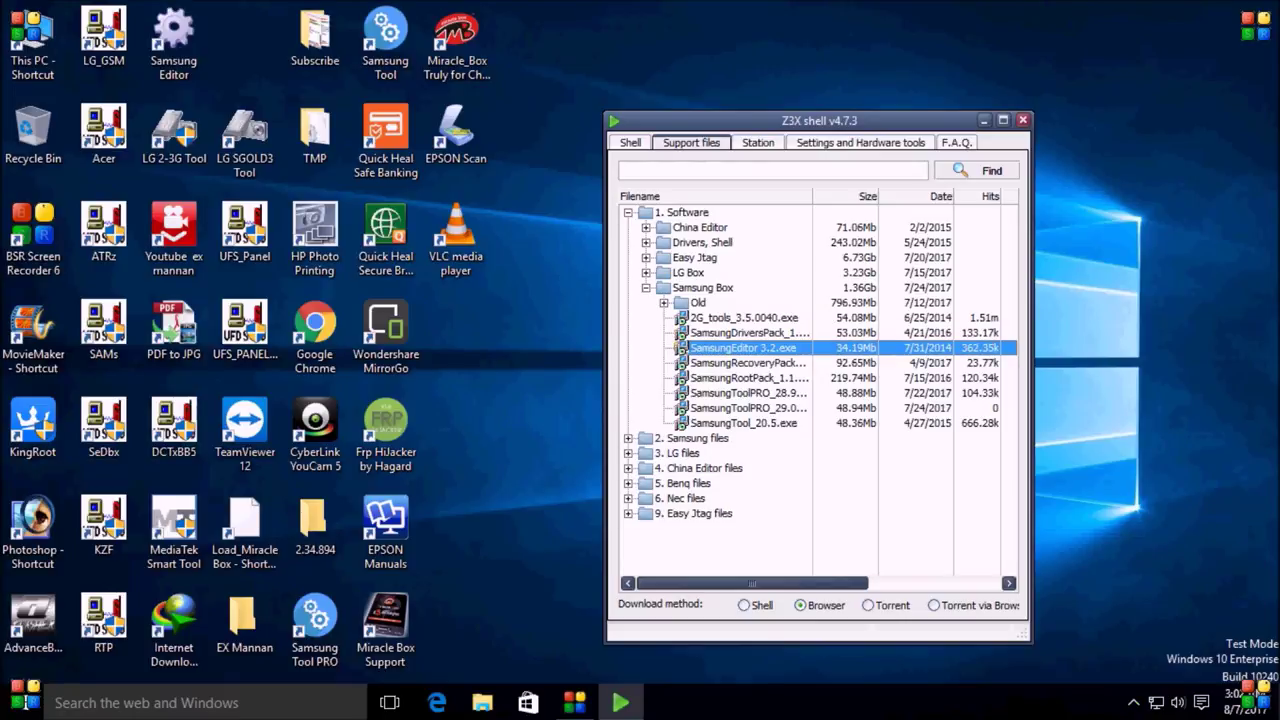
key("Down")
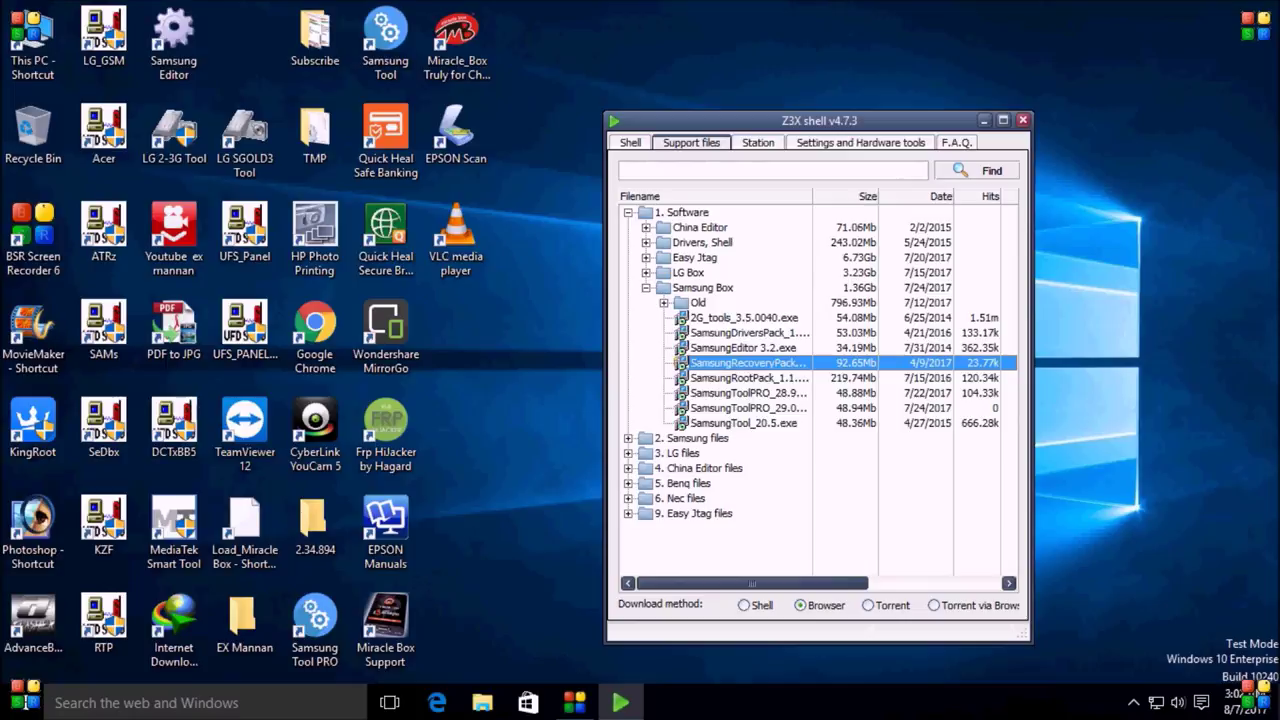
key("Down")
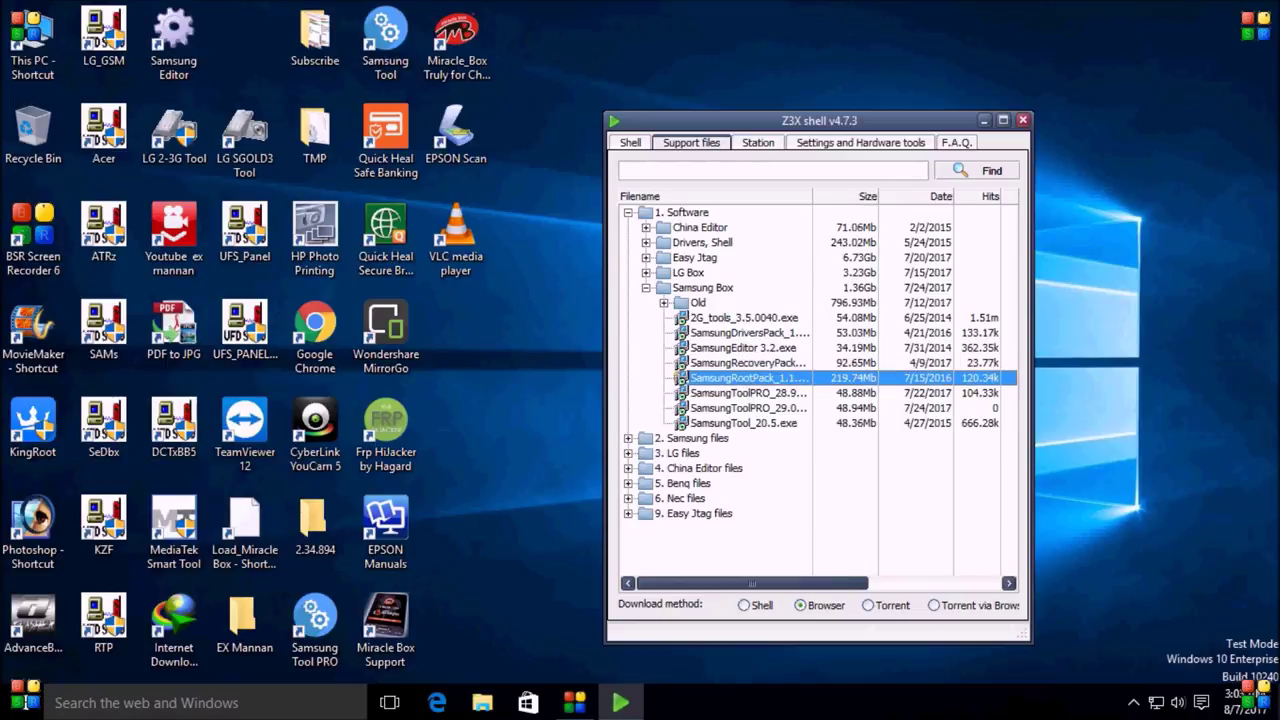
key("Down")
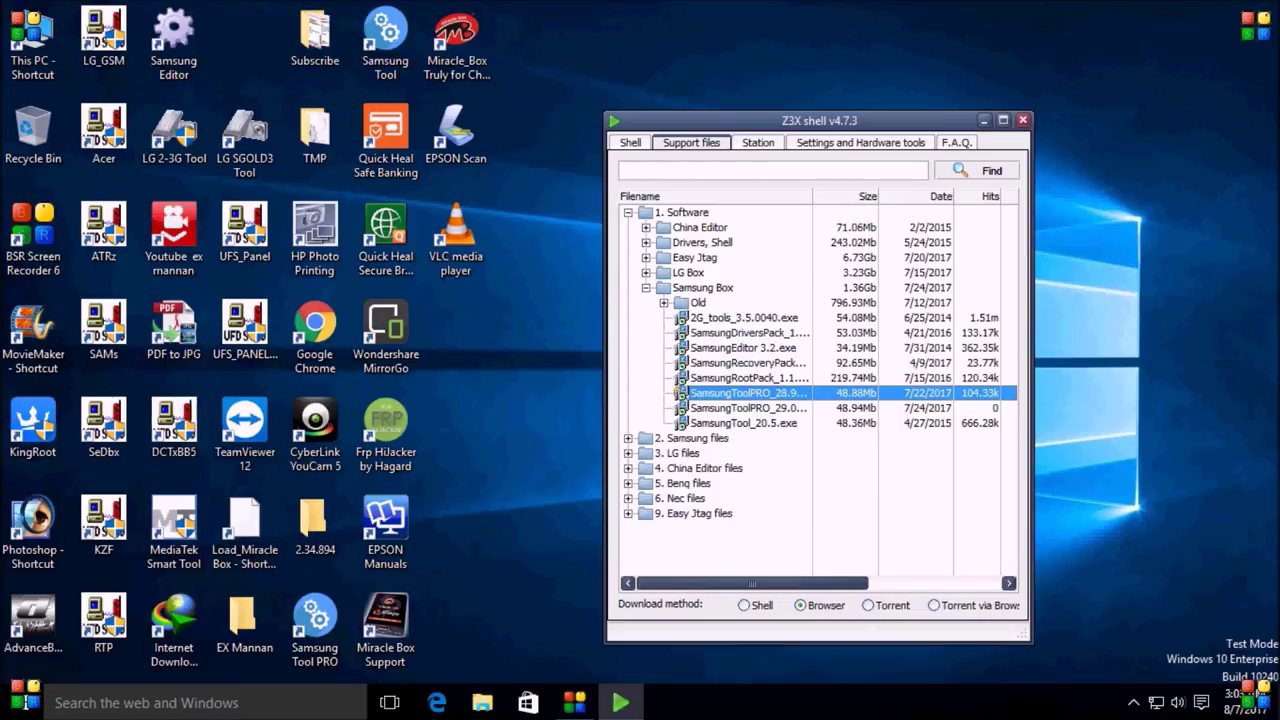
key("Down")
key("Down")
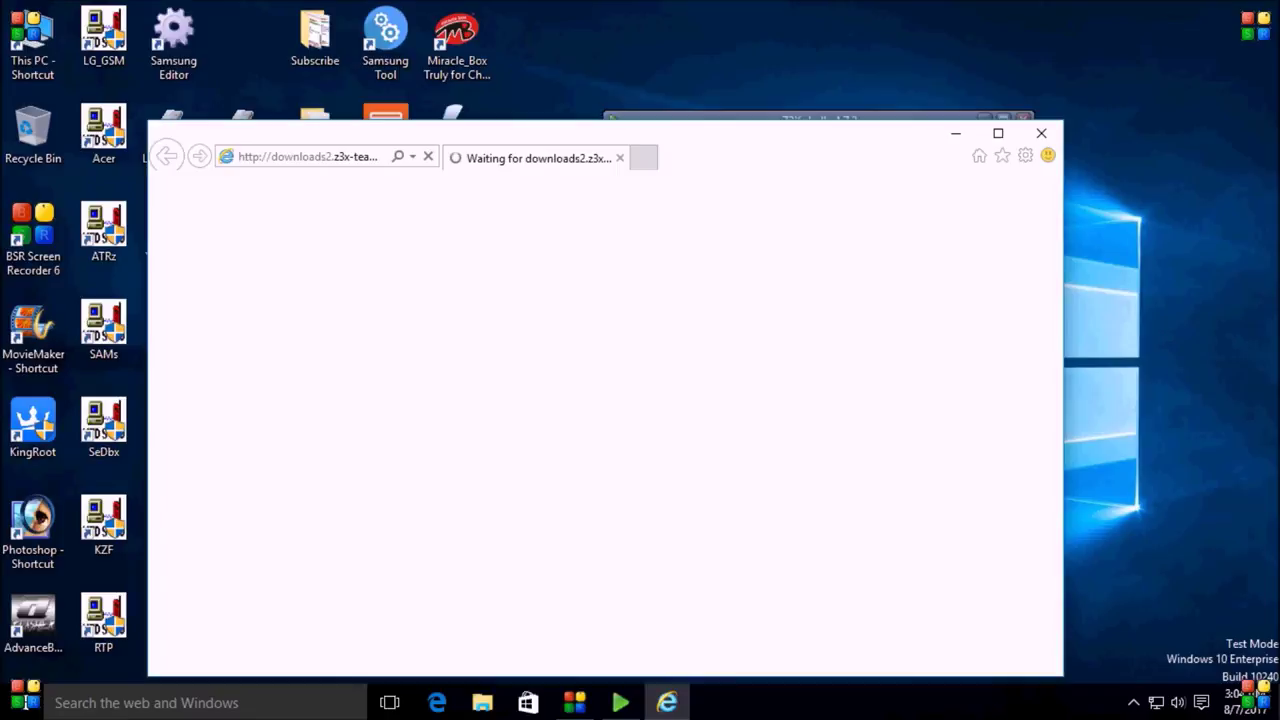
Start downloading SamsungTool_20.5.exe to the Downloads\Programs folder, and cancel the running download.
left_click_drag(605, 133, 832, 635)
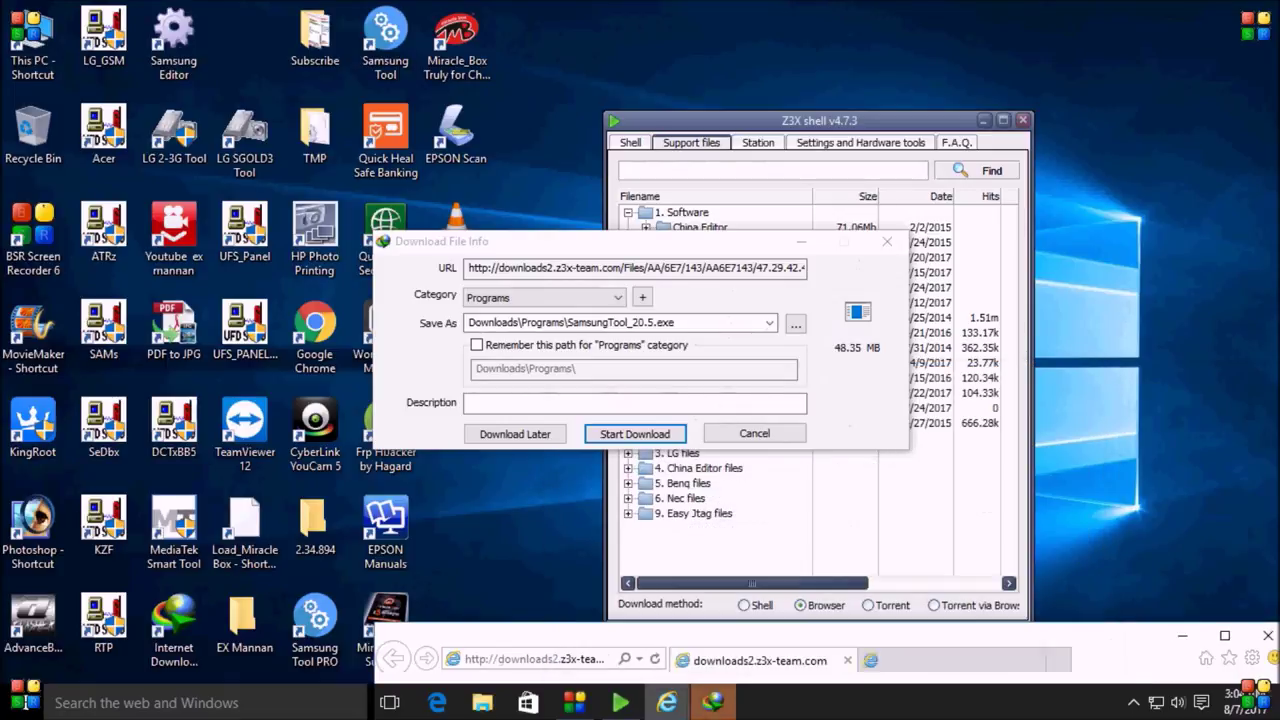
left_click_drag(590, 241, 481, 28)
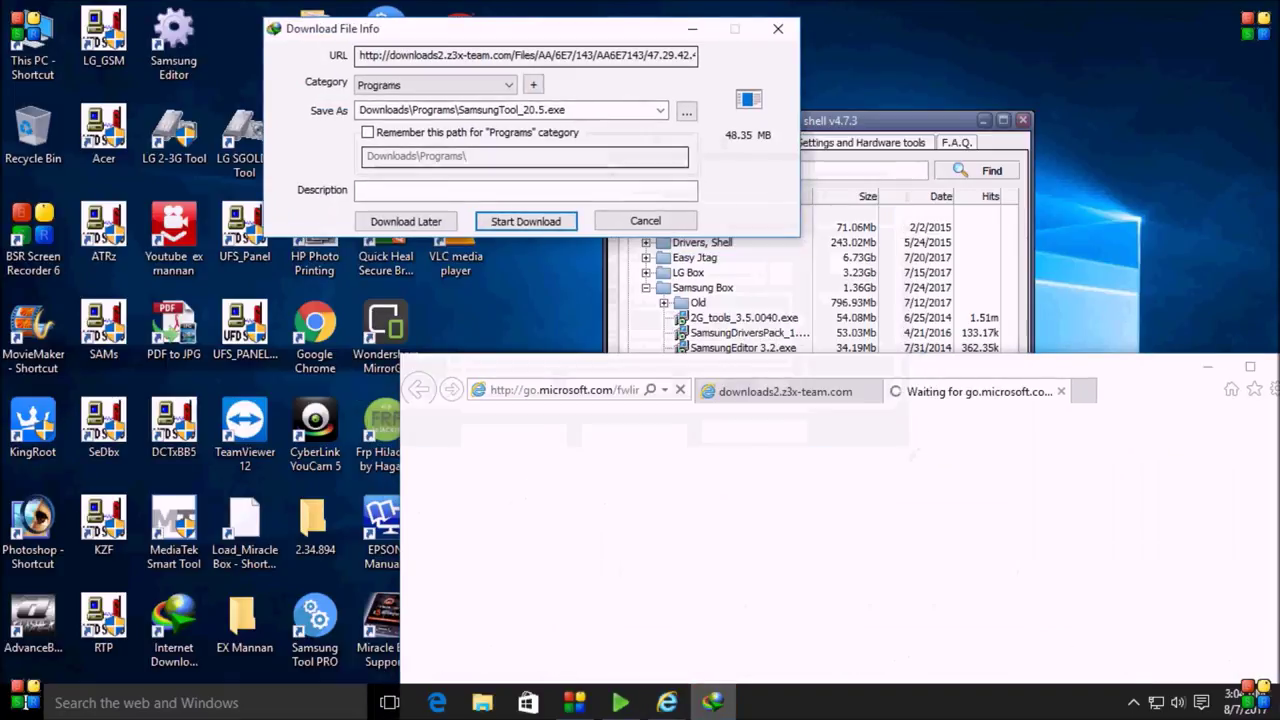
left_click_drag(800, 367, 655, 407)
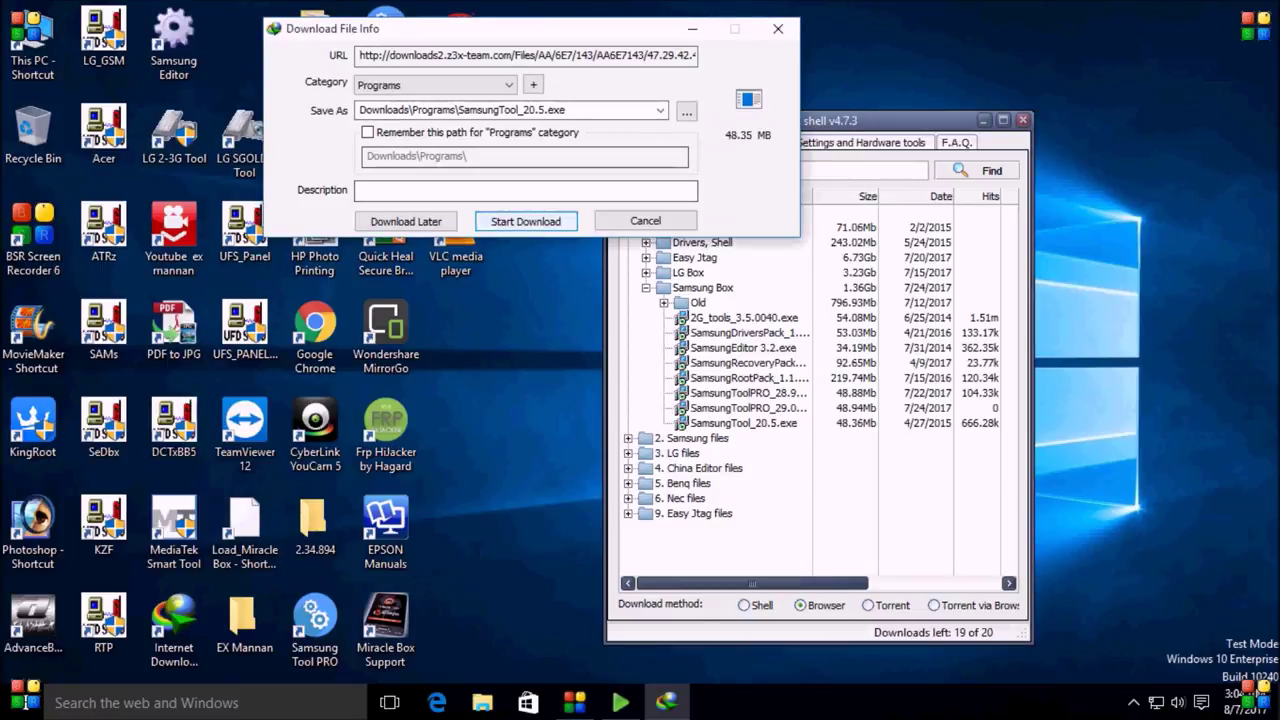
key("Return")
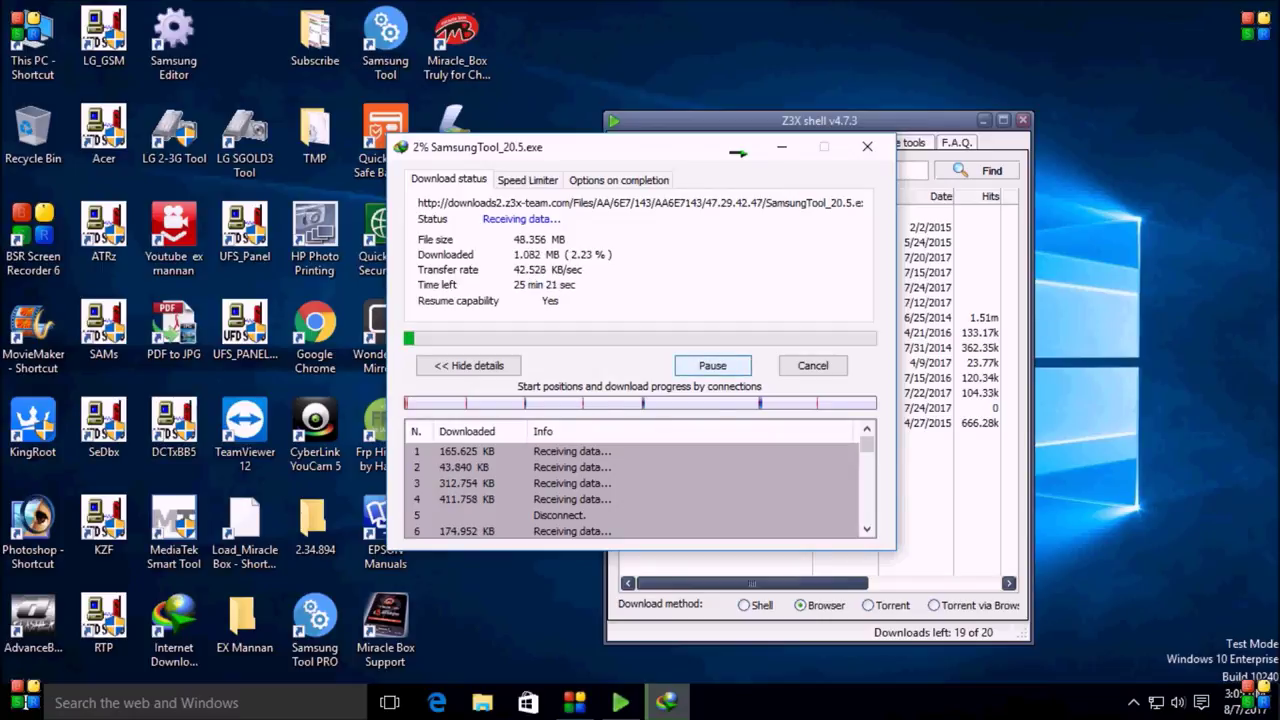
left_click(712, 365)
left_click(812, 365)
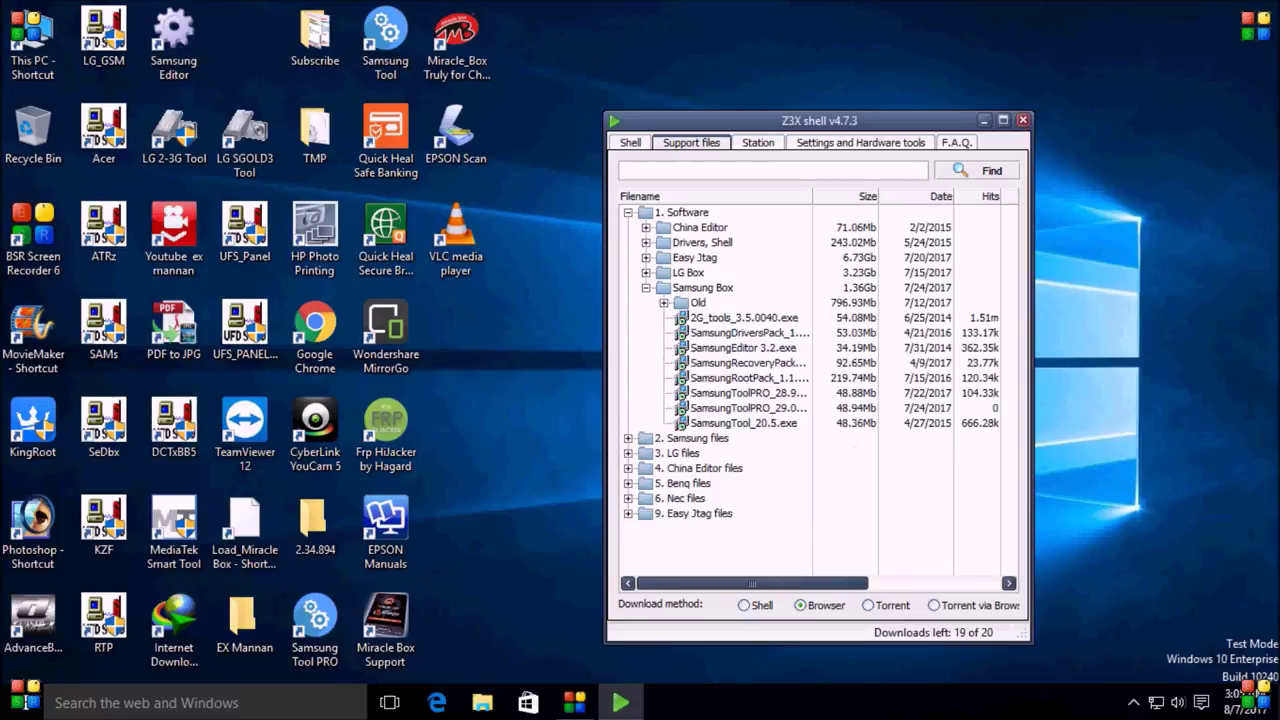
Close the Z3X shell and refresh the desktop.
left_click(1022, 120)
right_click(604, 208)
left_click(690, 265)
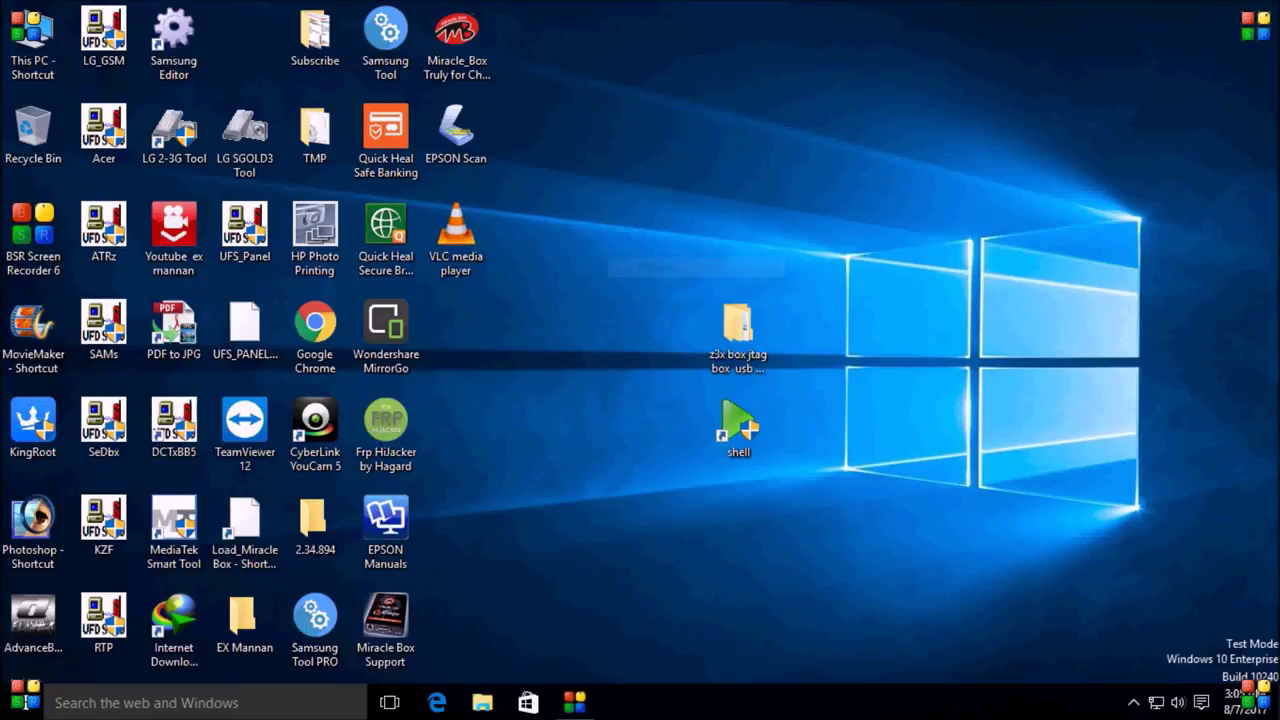
right_click(643, 233)
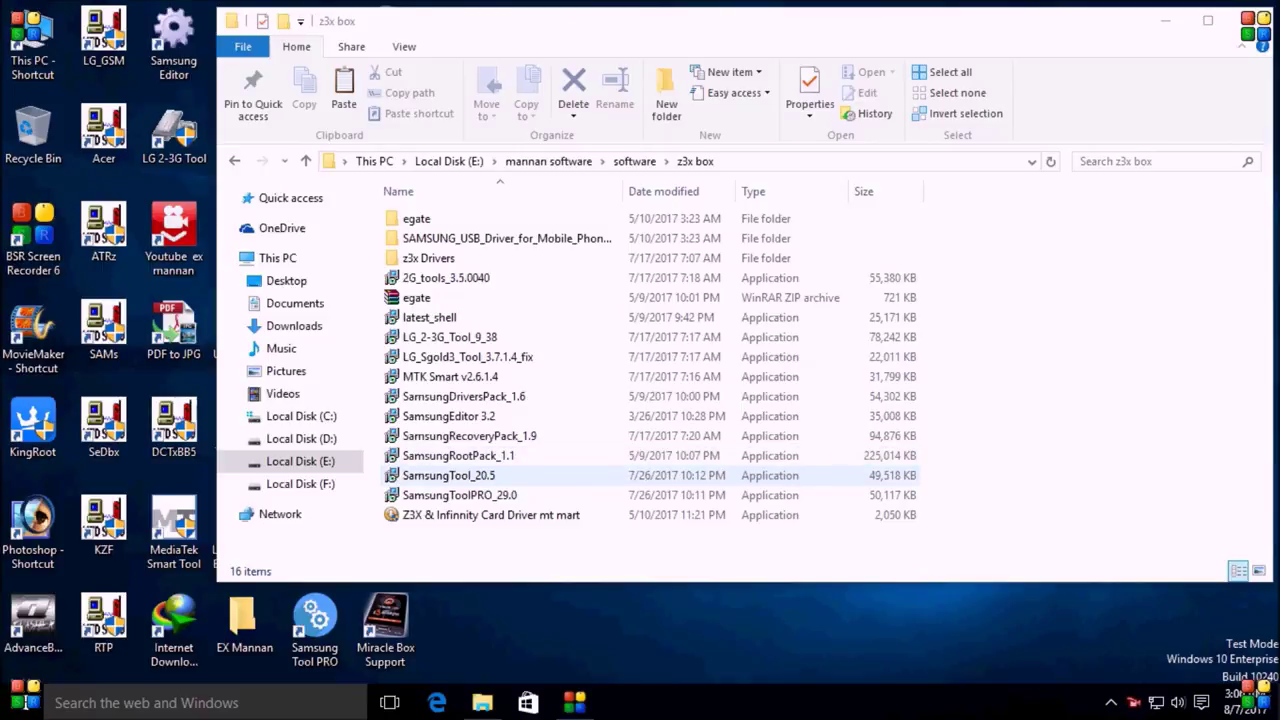
Launch the SamsungTool_20.5 installer from the z3x box folder with English as the setup language.
left_click(450, 475)
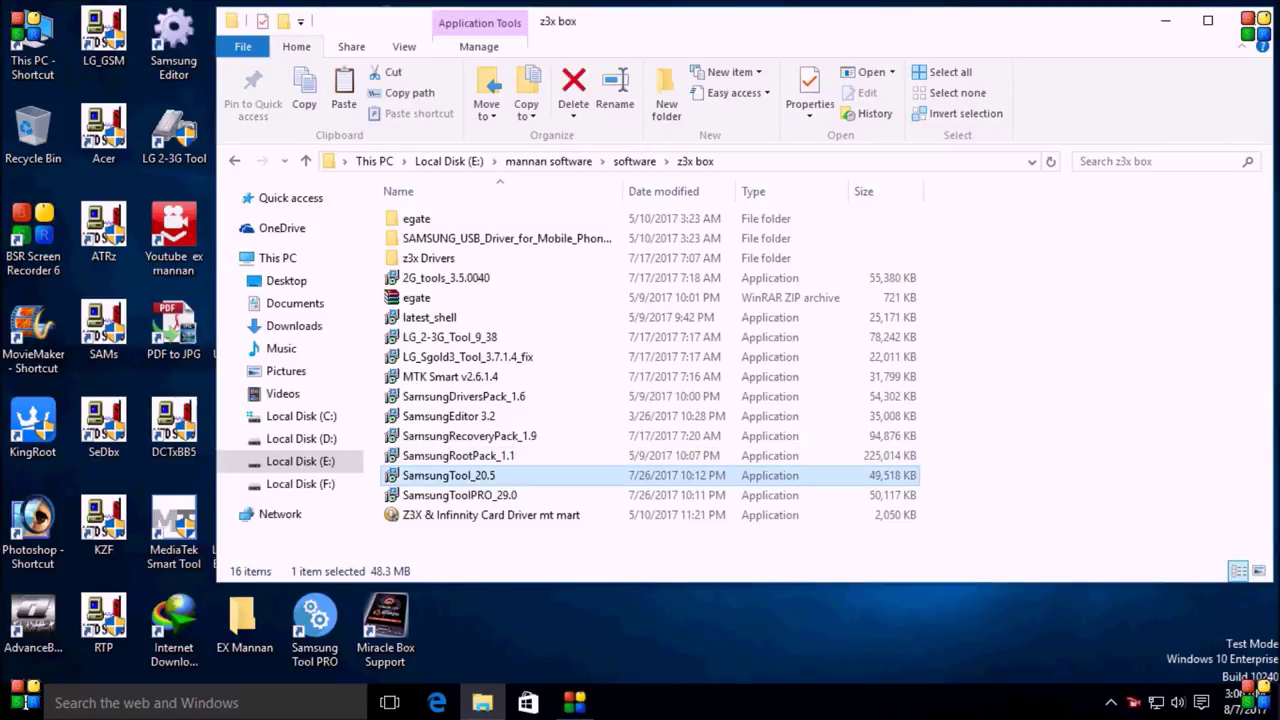
right_click(428, 475)
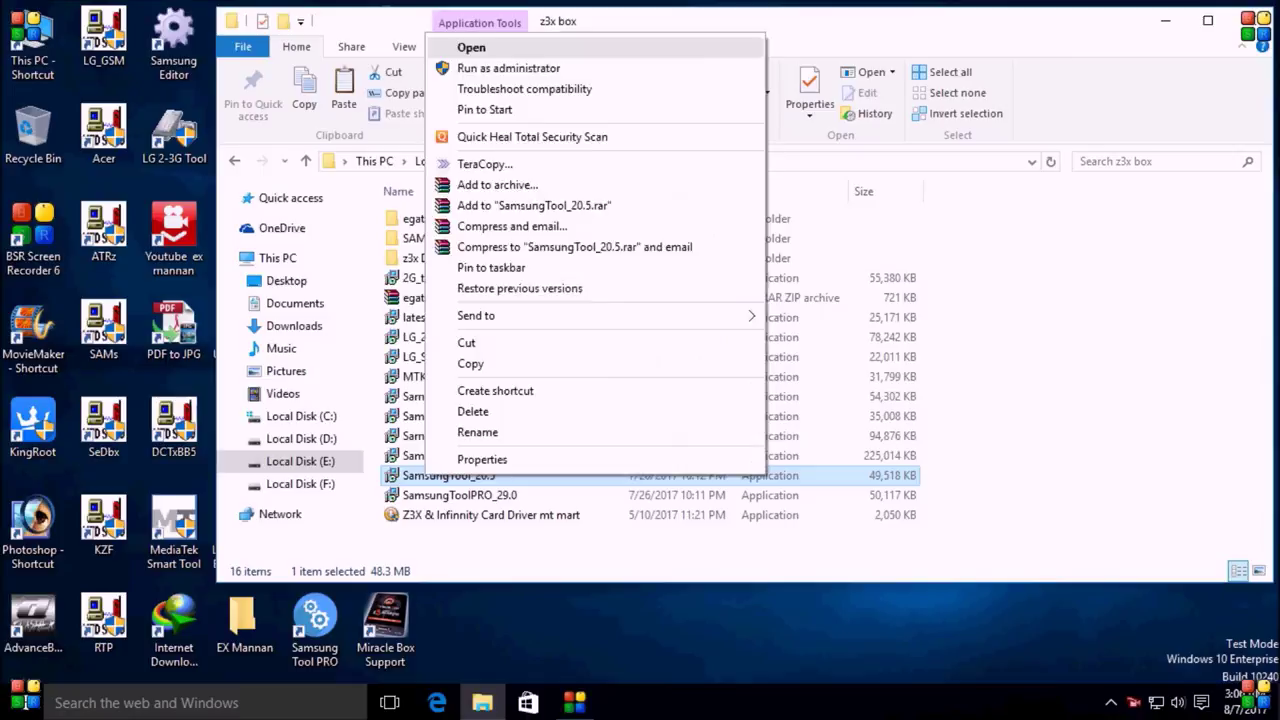
left_click(476, 47)
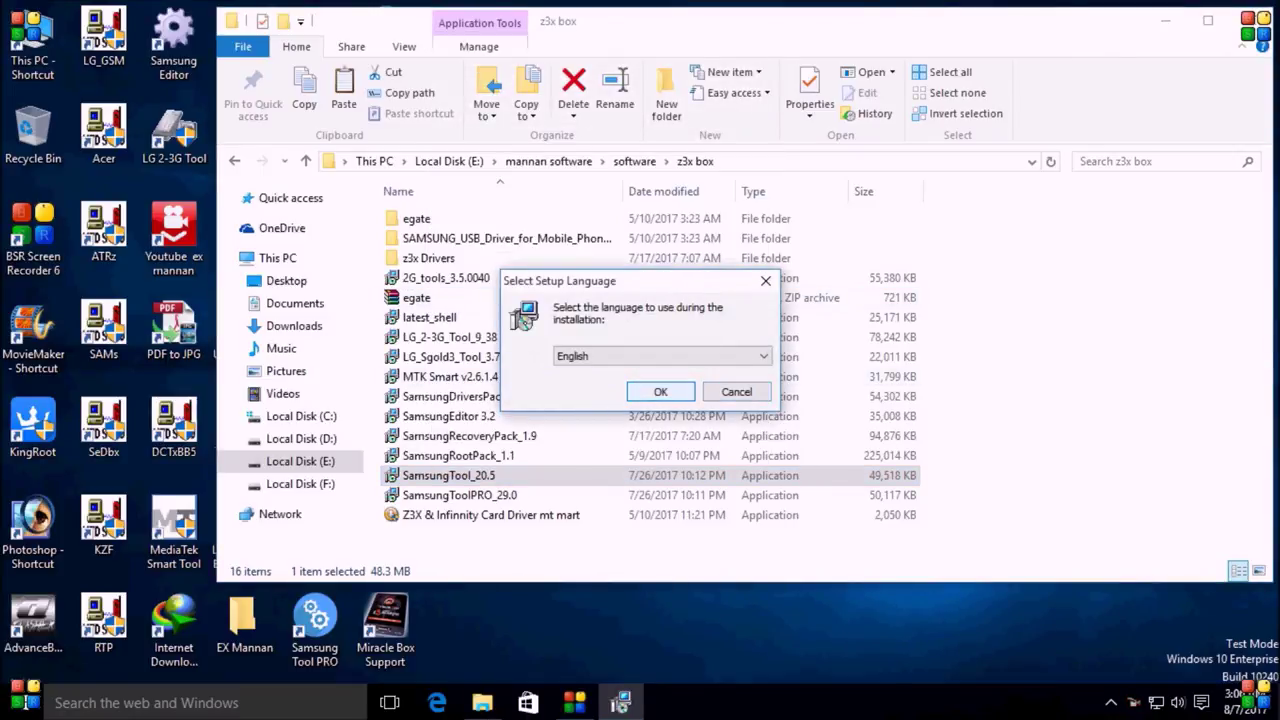
left_click(660, 391)
Install Z3X Samsung Tool with the default options and Start Menu folder Z3X\Samsung\SamsungToolPRO, and finish the setup.
key("Return")
key("Return")
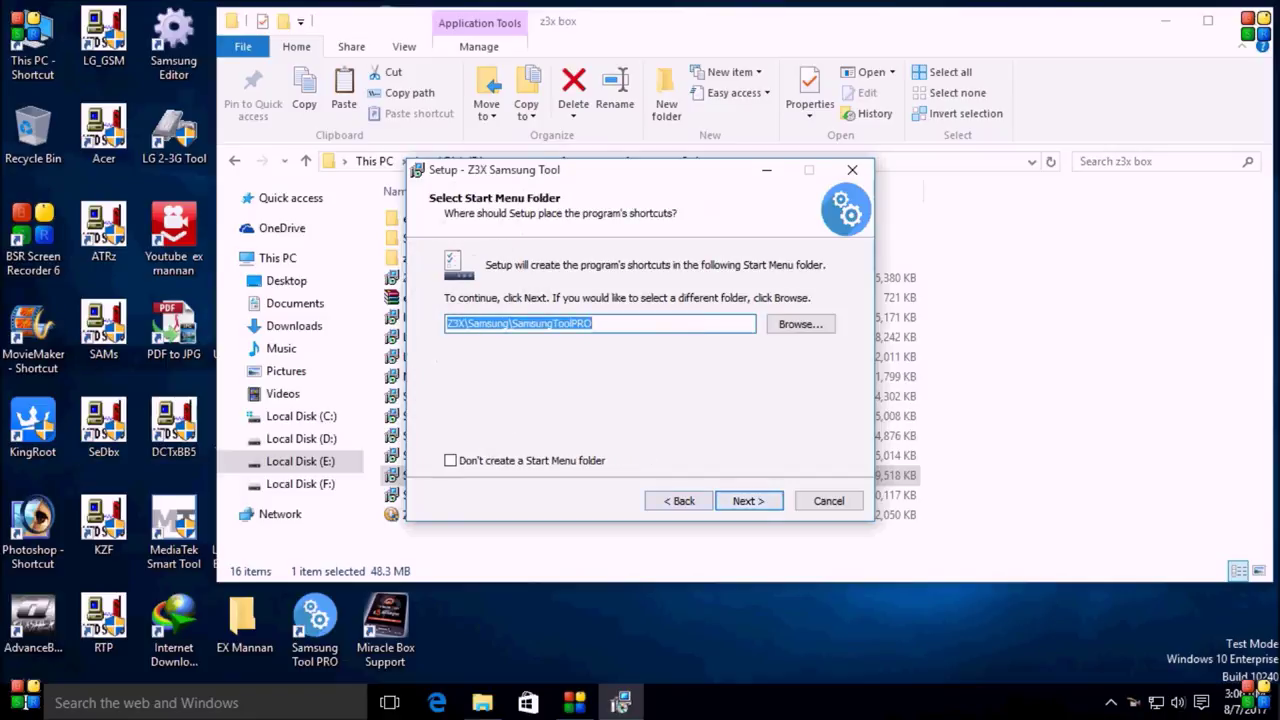
key("Return")
key("Return")
key("Return")
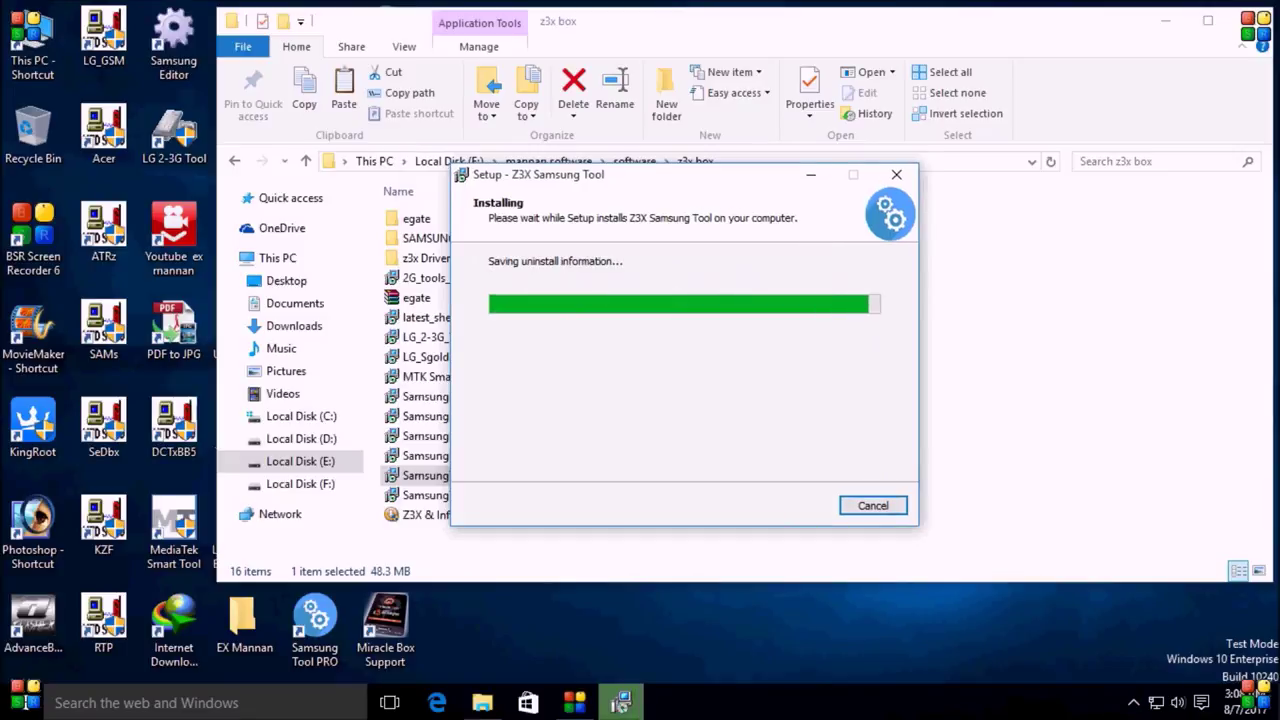
key("Return")
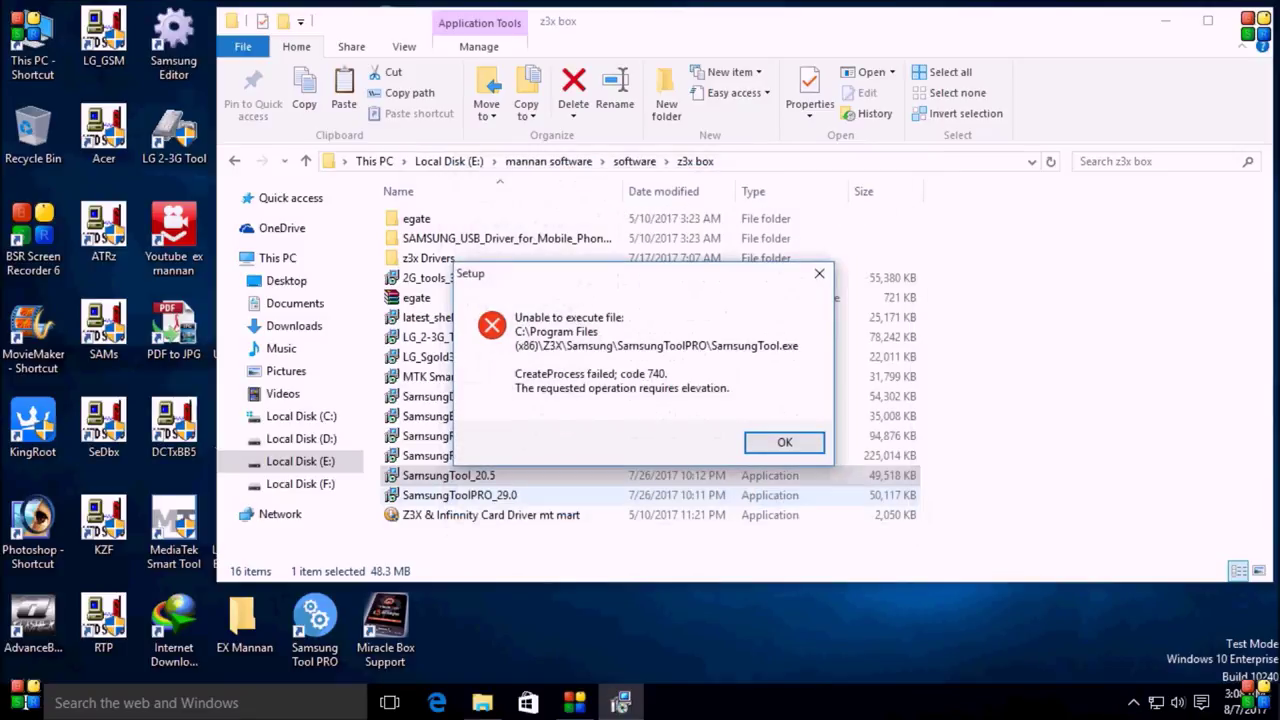
key("Return")
Launch the 2G_tools_3.5.0040 installer from the z3x box folder with English as the setup language.
left_click(458, 455)
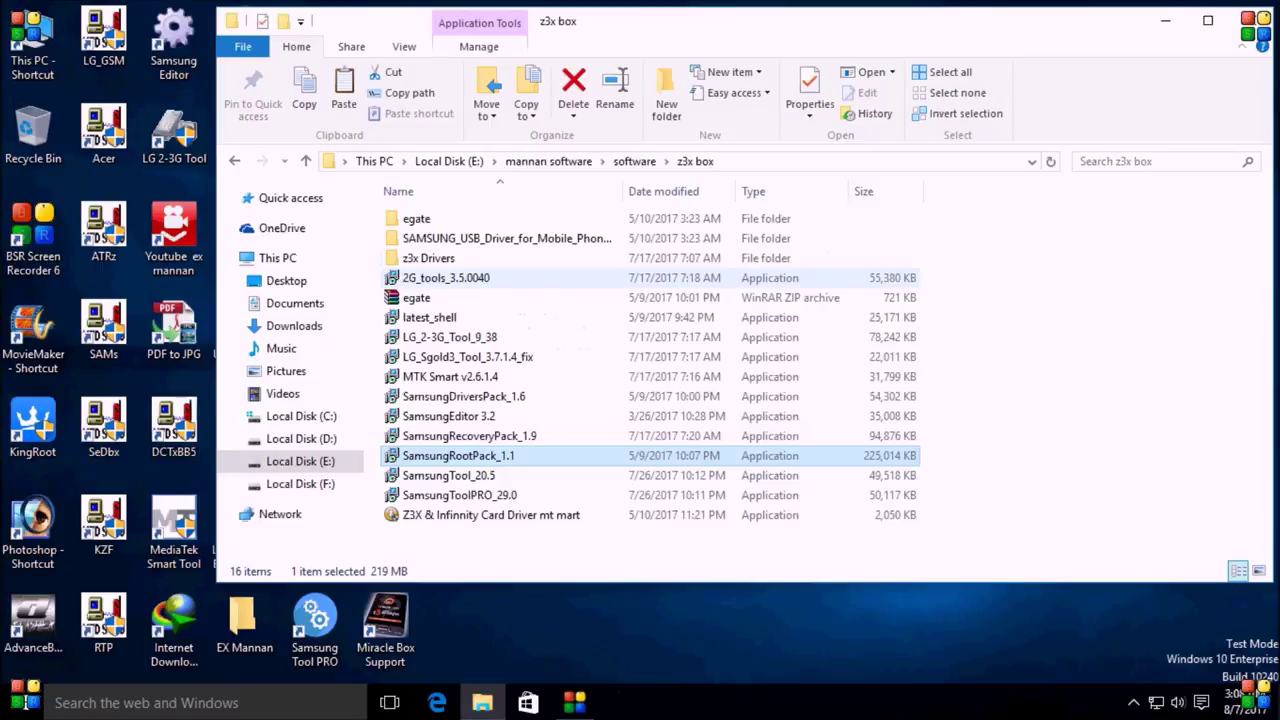
right_click(506, 277)
left_click(589, 277)
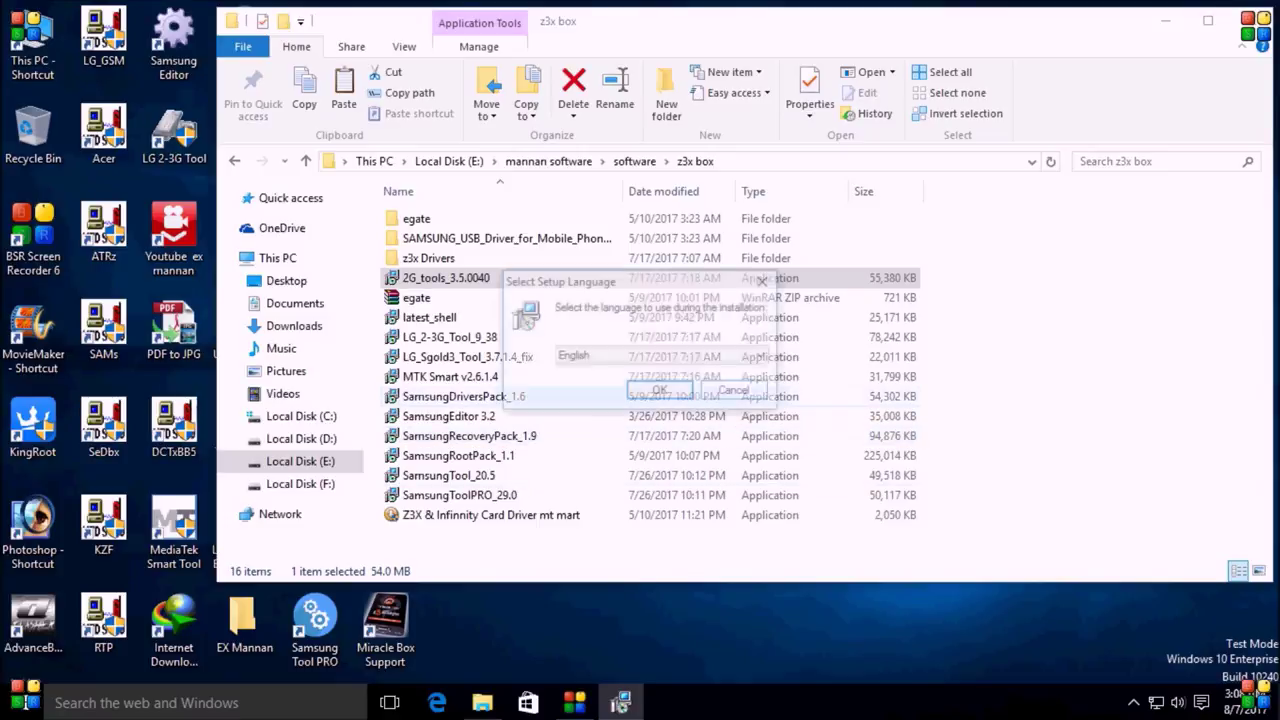
left_click(660, 391)
Install the 2G Samsung Tool with the default options and Start Menu folder Z3X\Samsung, and finish the setup.
left_click(749, 500)
left_click(749, 500)
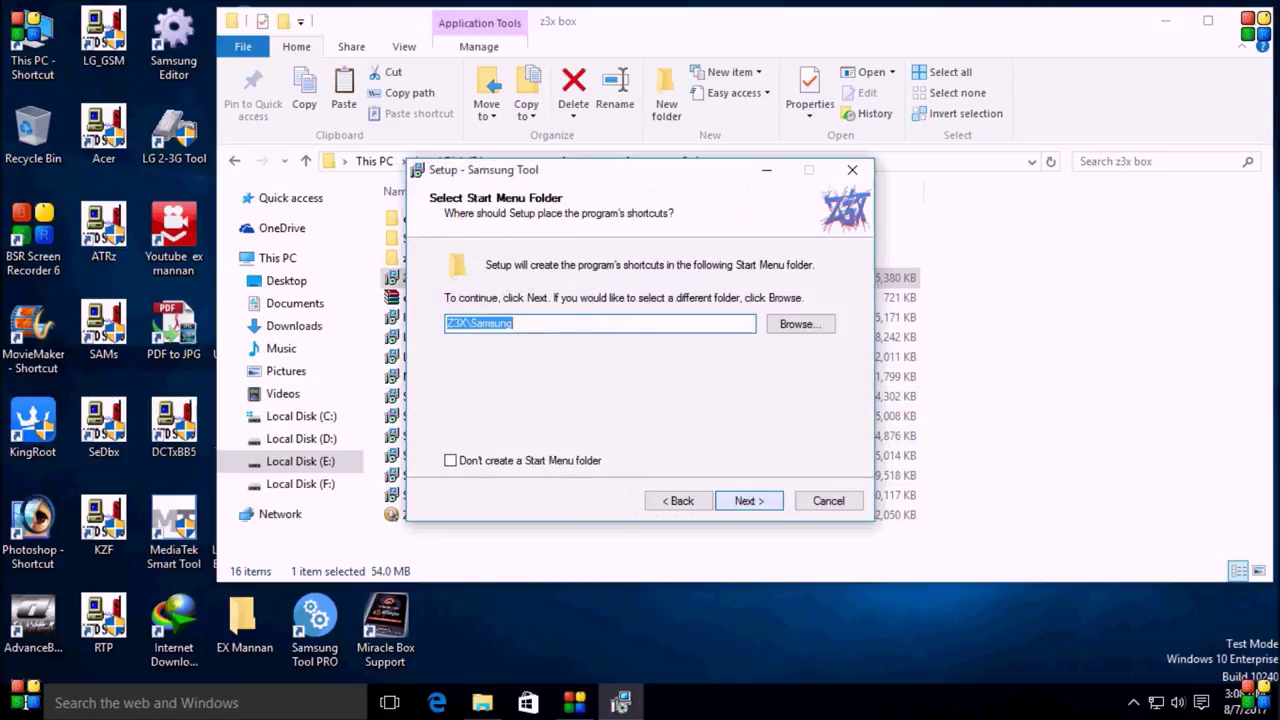
key("Return")
key("Return")
key("Return")
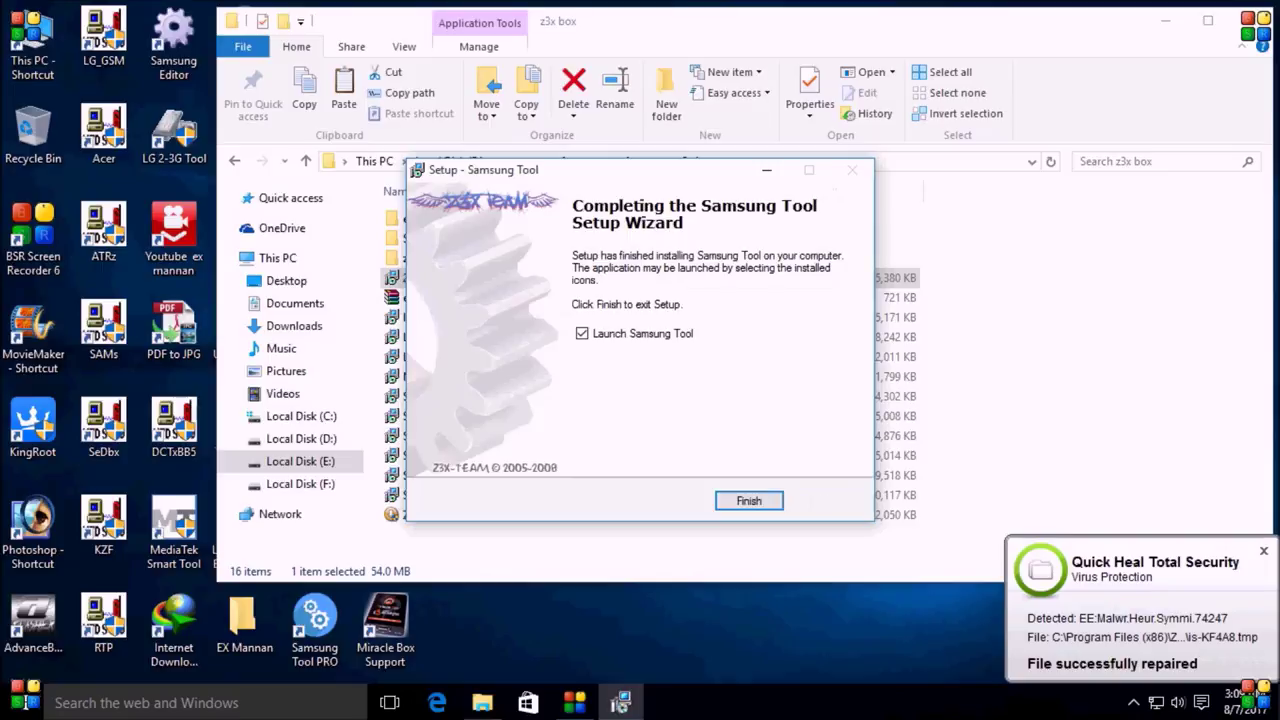
left_click(749, 500)
left_click(777, 435)
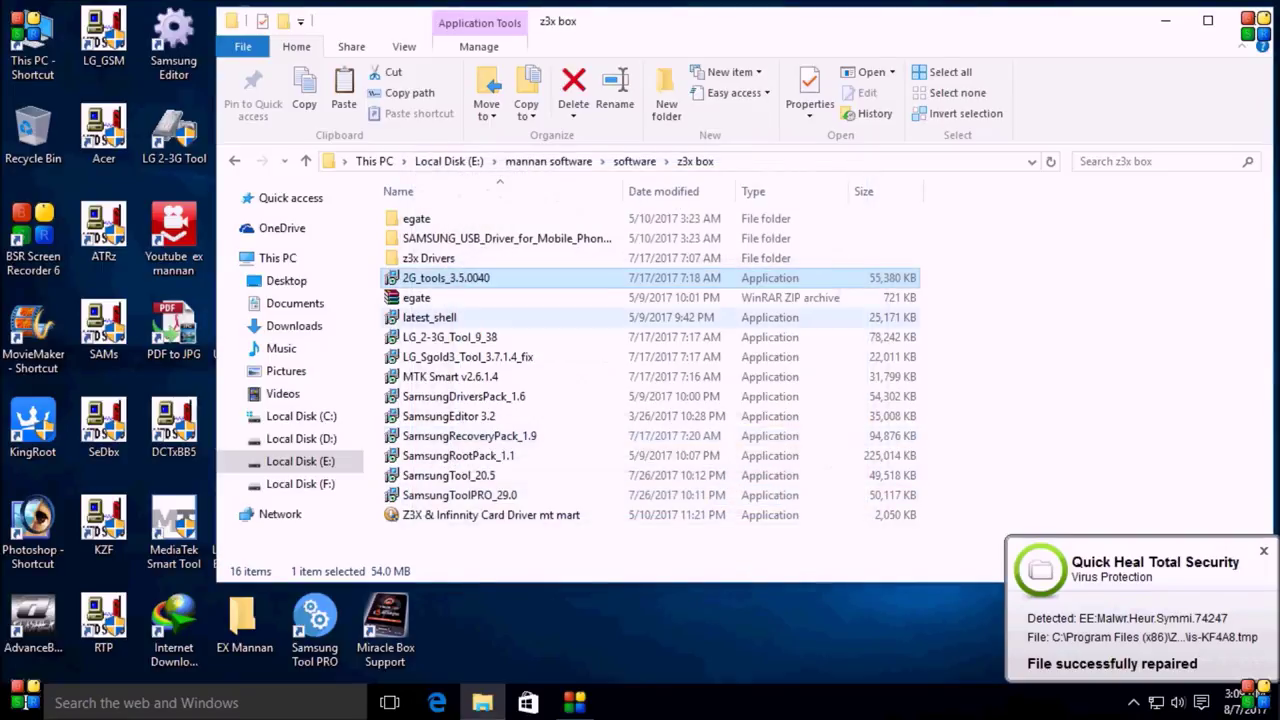
left_click(430, 357)
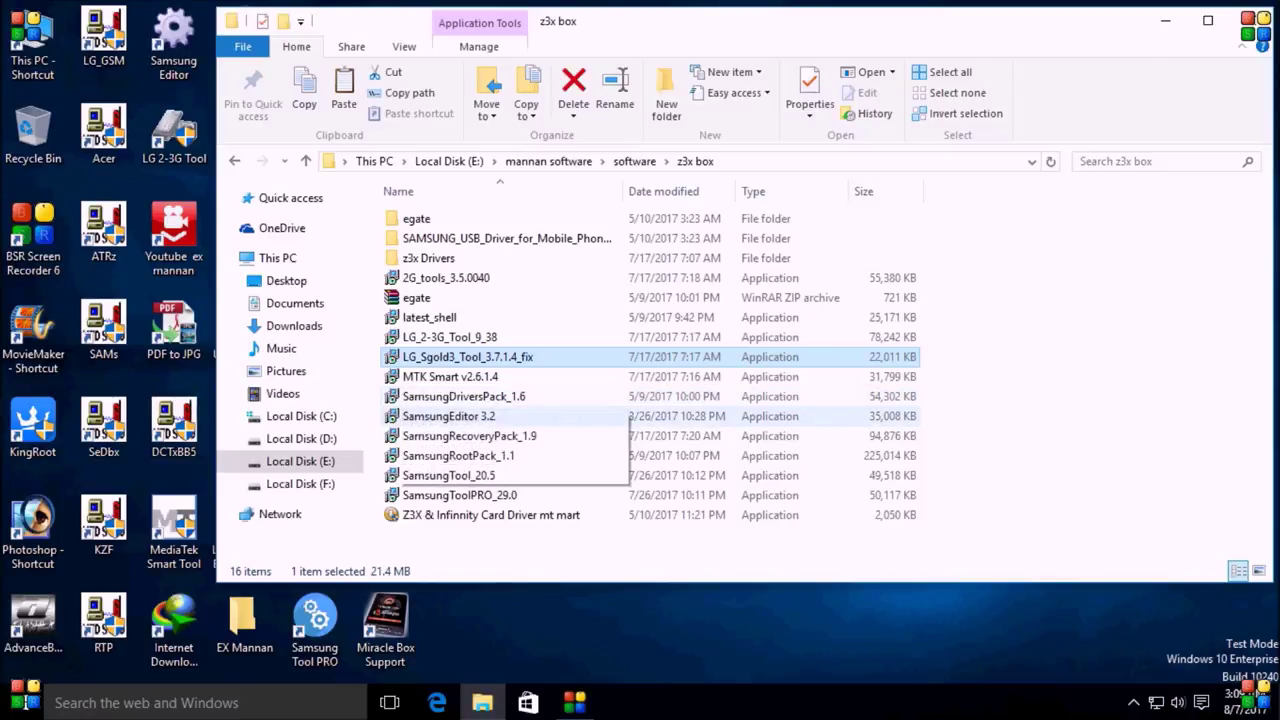
left_click(470, 436)
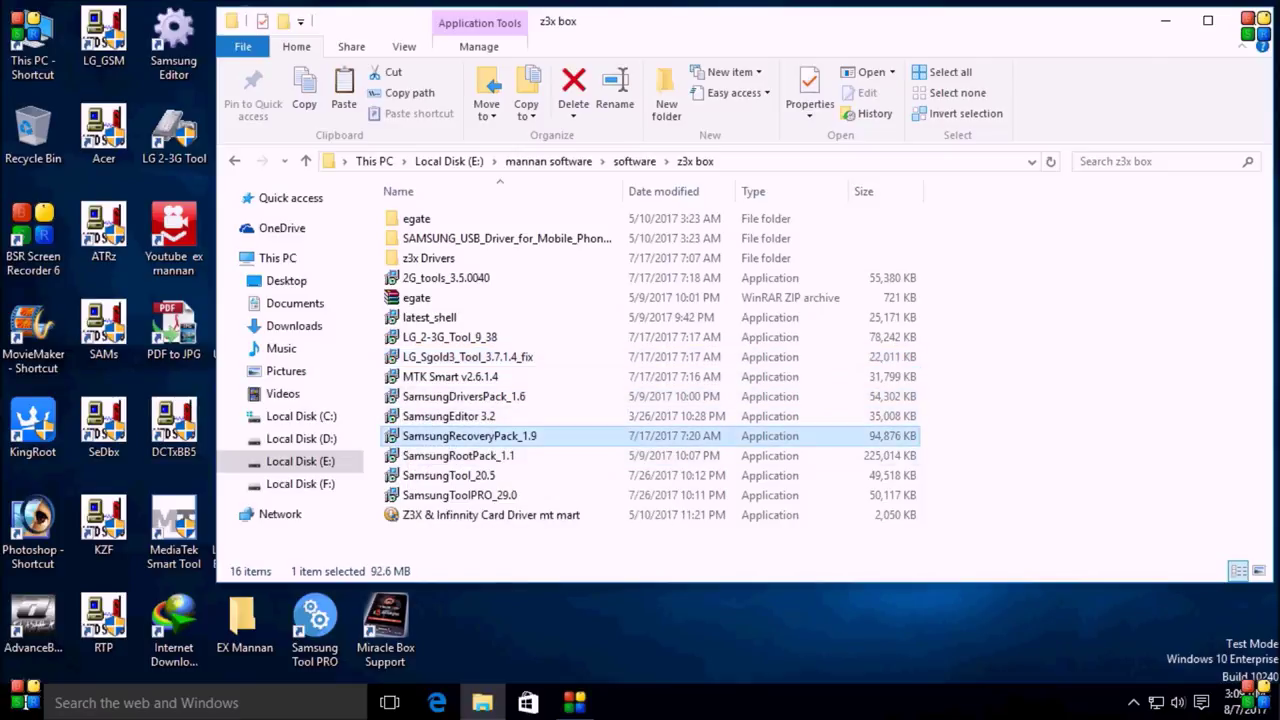
right_click(458, 436)
left_click(430, 540)
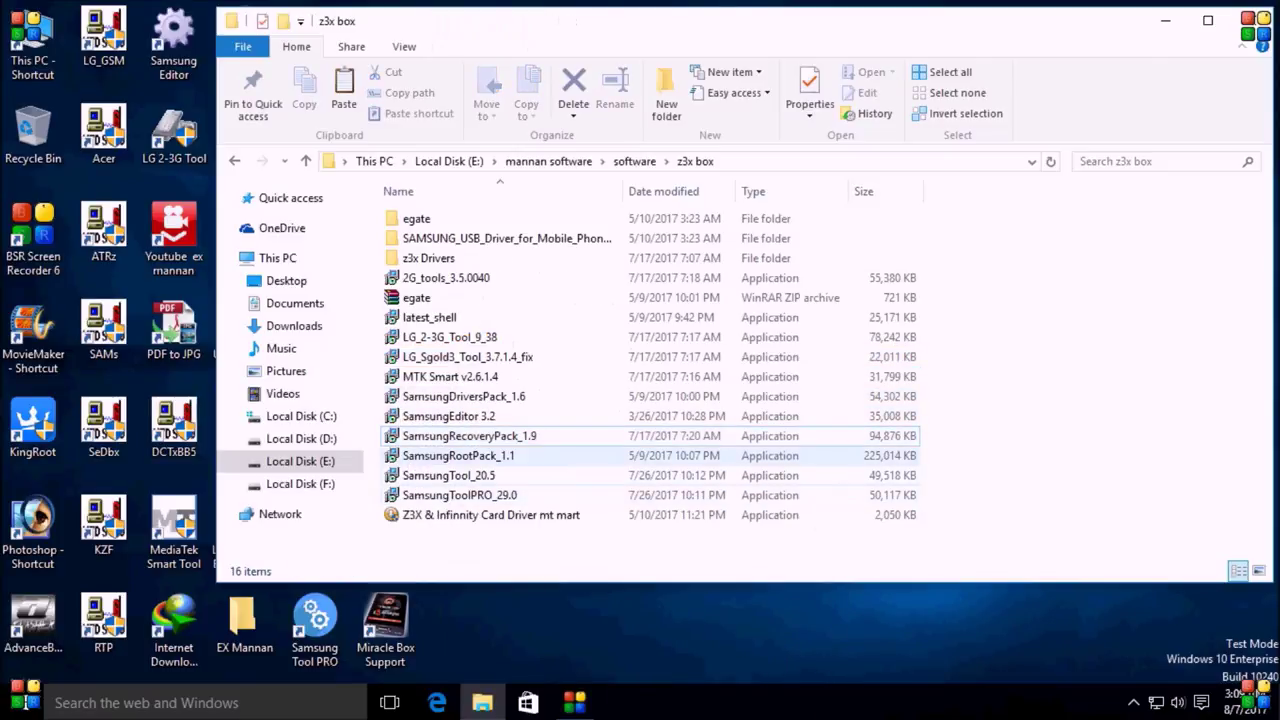
left_click(458, 455)
right_click(446, 458)
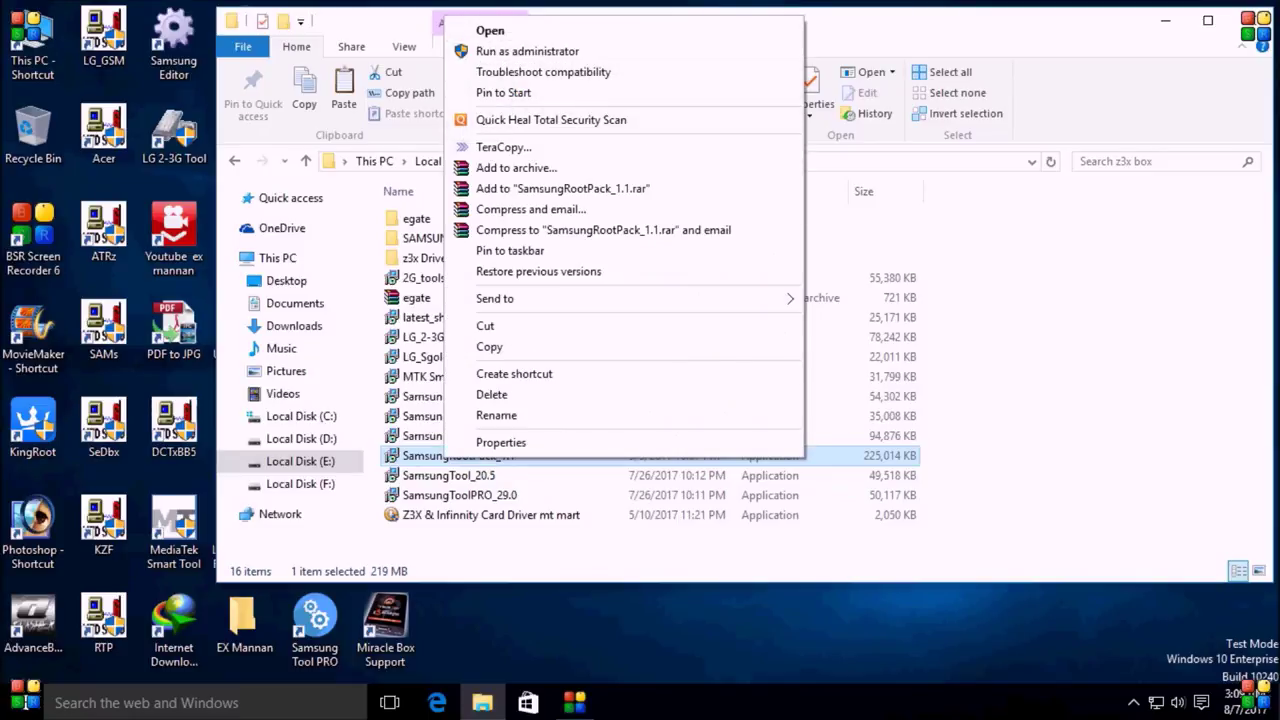
left_click(1000, 300)
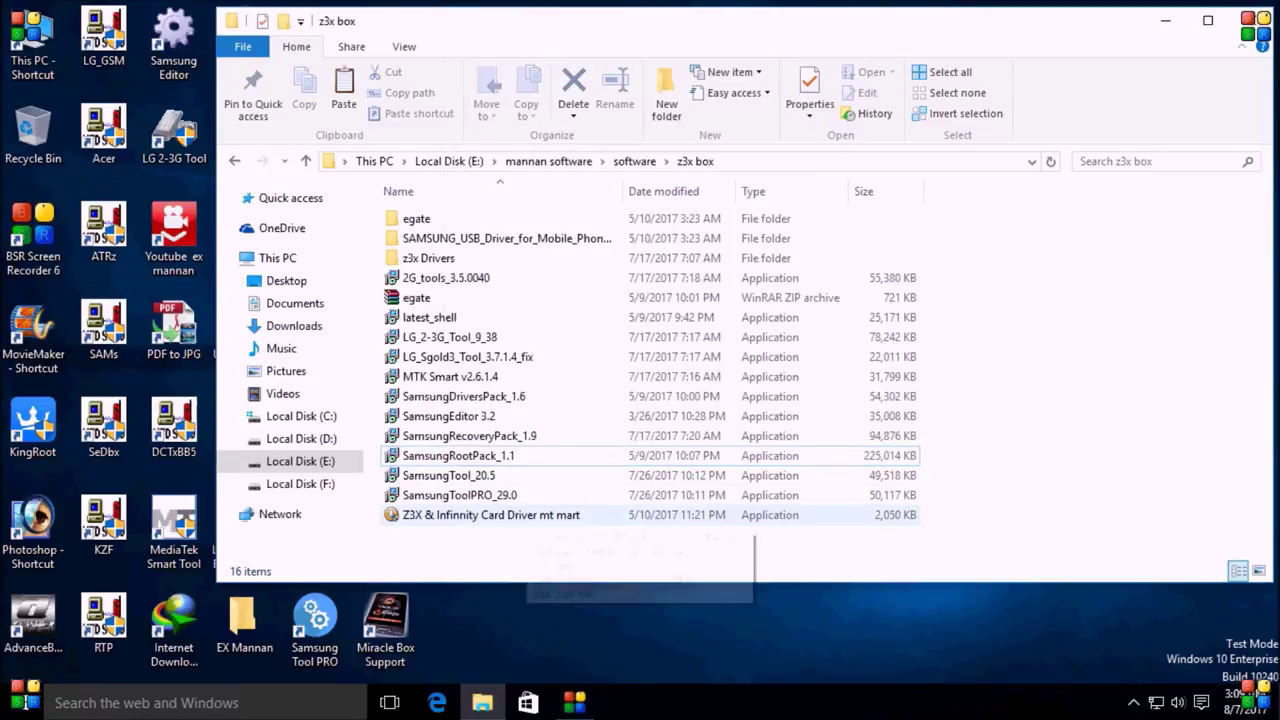
Launch the Z3X & Infinnity Card Driver mt mart installer from the z3x box folder and cancel its ROCKEY200 driver wizard.
left_click(527, 515)
right_click(523, 516)
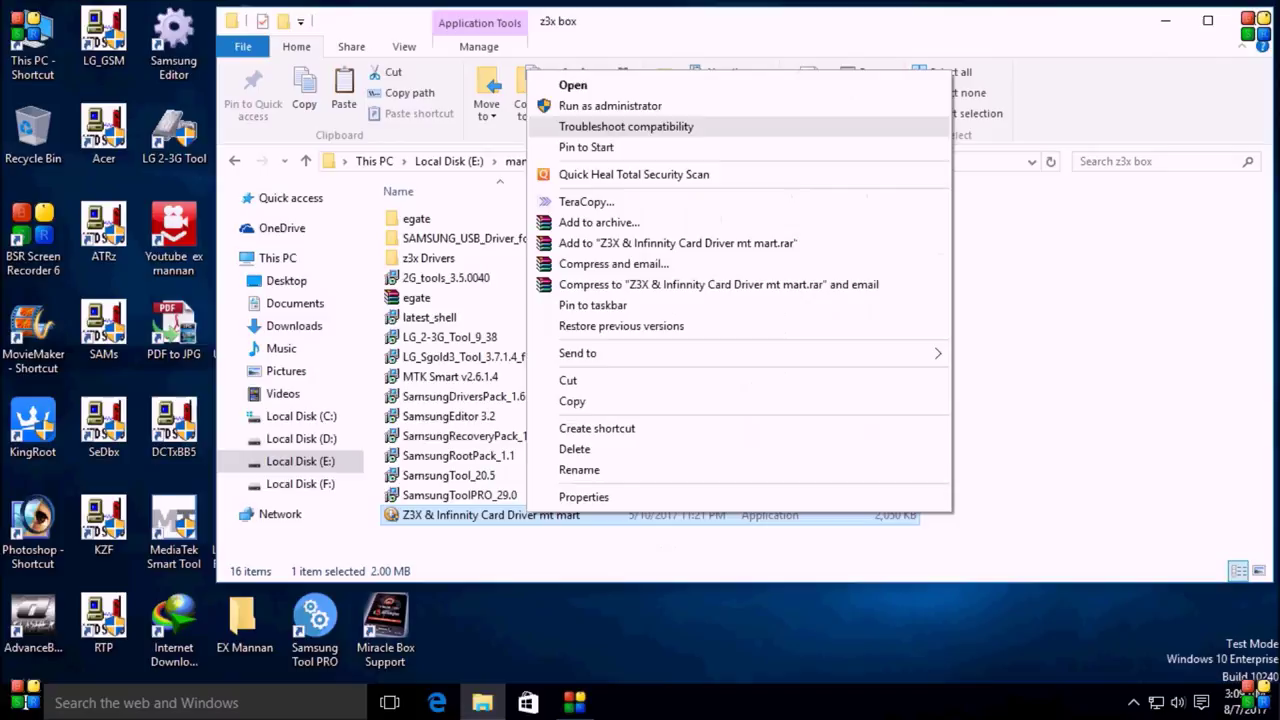
left_click(570, 83)
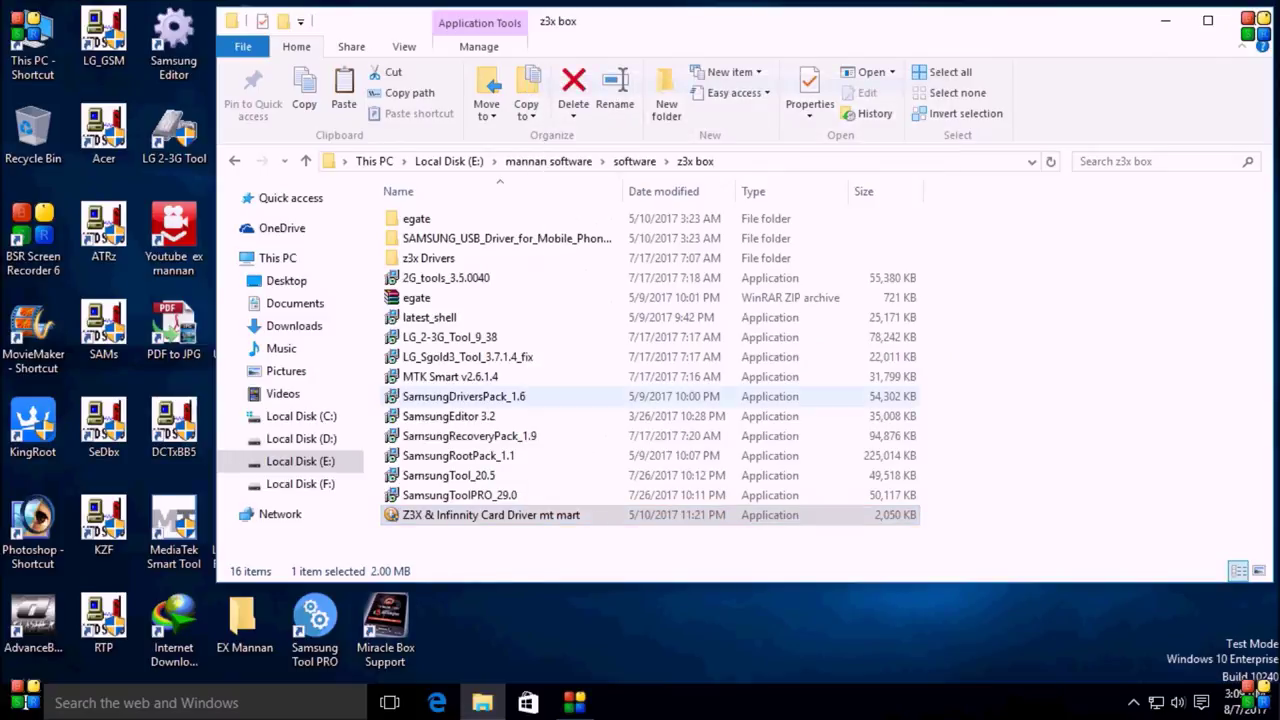
key("Return")
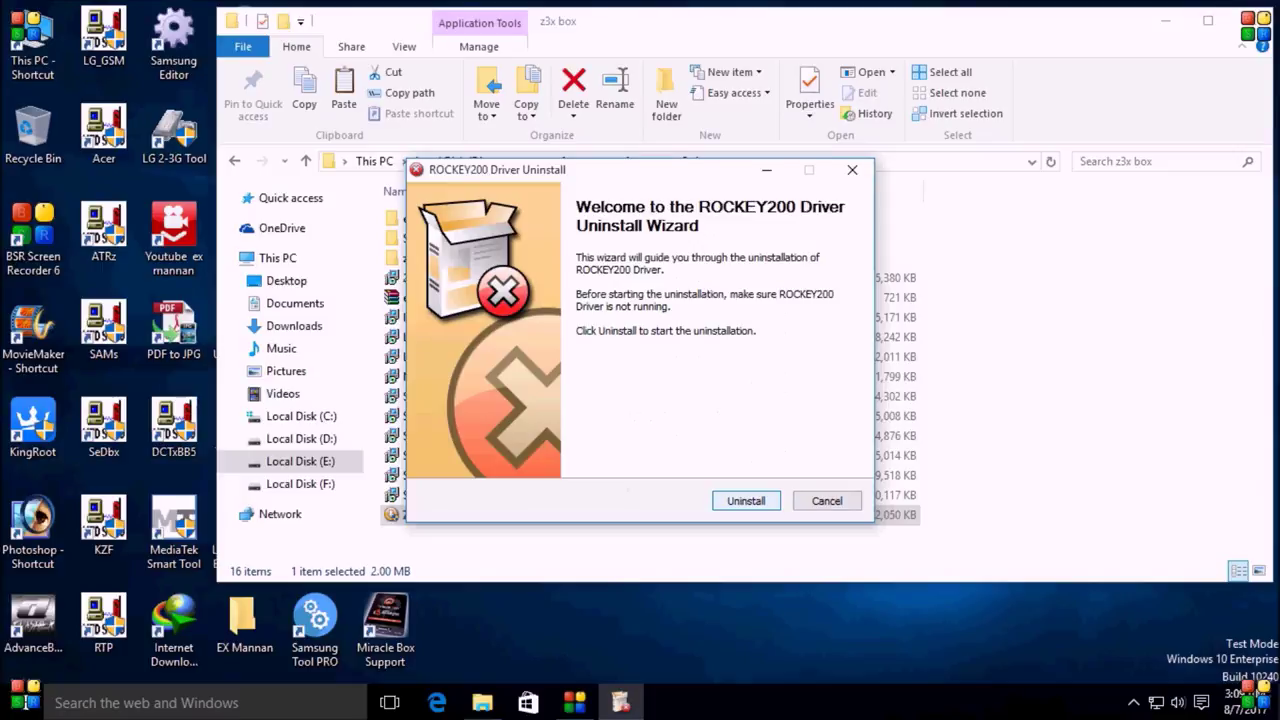
key("Escape")
key("Return")
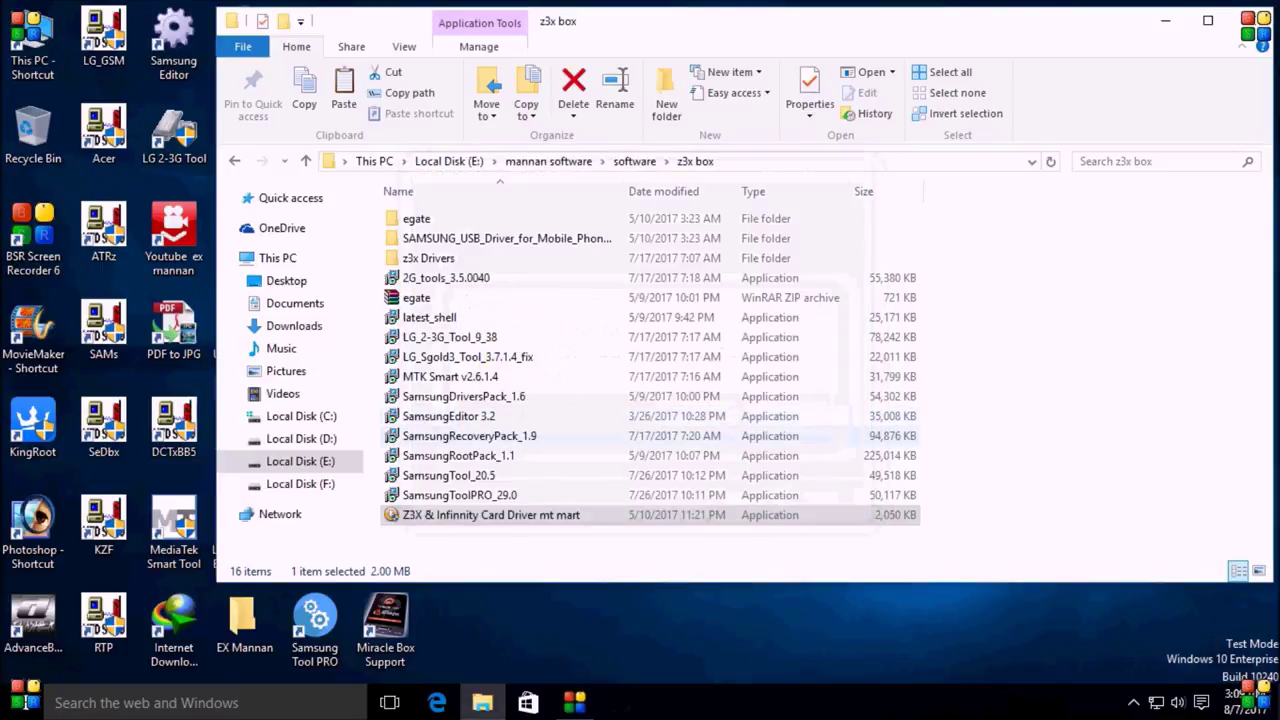
Close the z3x box folder window and arrange the Samsung Tool and Samsung Tool PRO shortcuts above the shell shortcut on the desktop.
left_click(1251, 20)
right_click(639, 206)
left_click(689, 262)
right_click(649, 219)
left_click(699, 275)
double_click(314, 628)
left_click_drag(314, 628, 738, 228)
left_click_drag(244, 40, 738, 140)
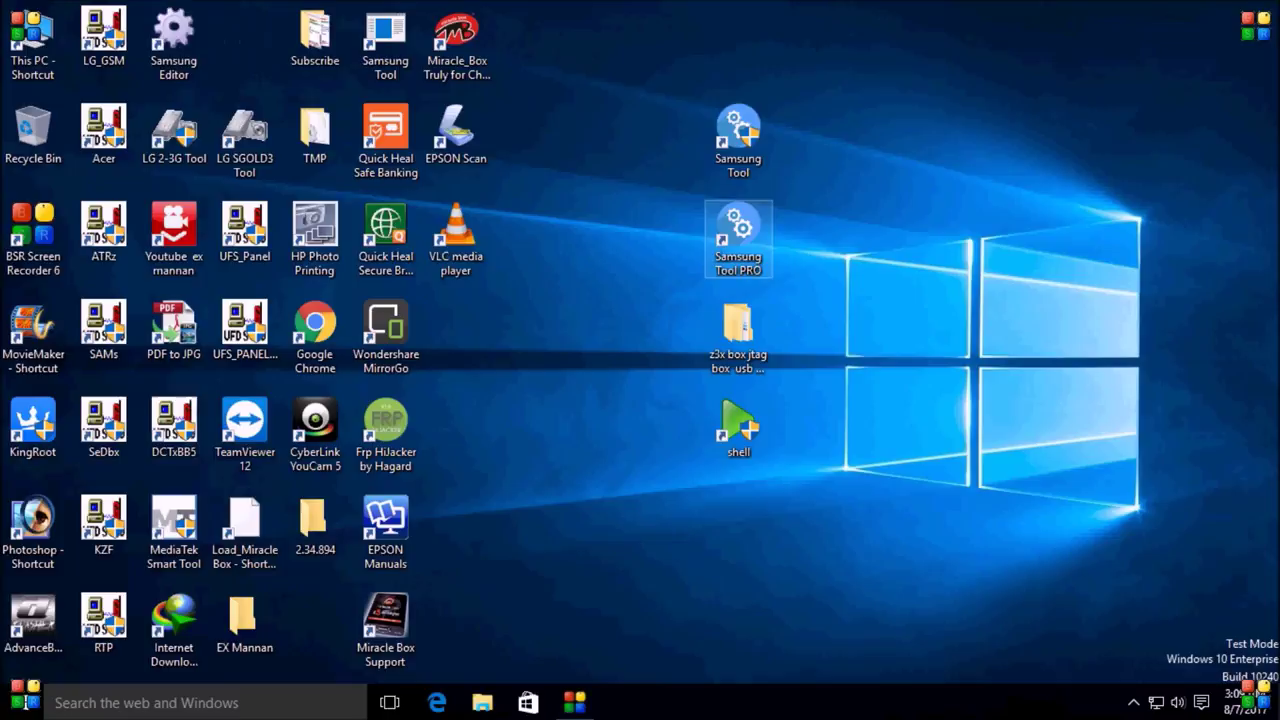
left_click(738, 140)
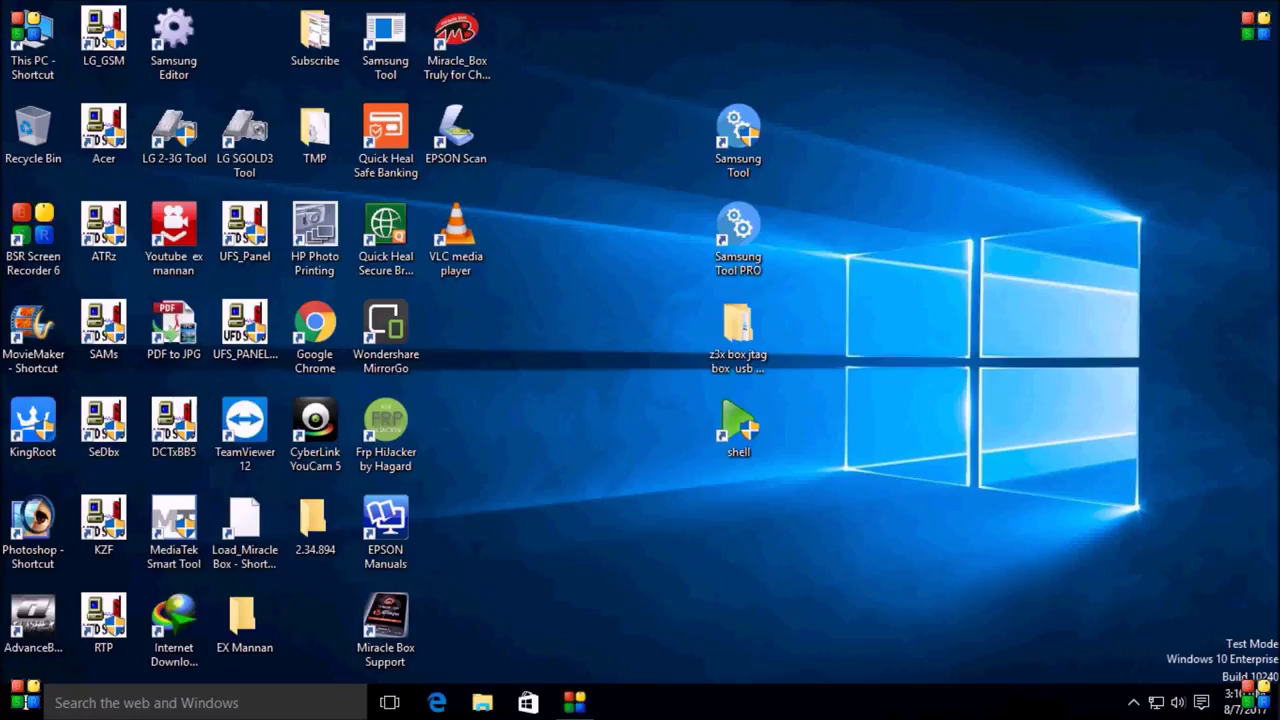
right_click(829, 349)
left_click(866, 406)
right_click(866, 369)
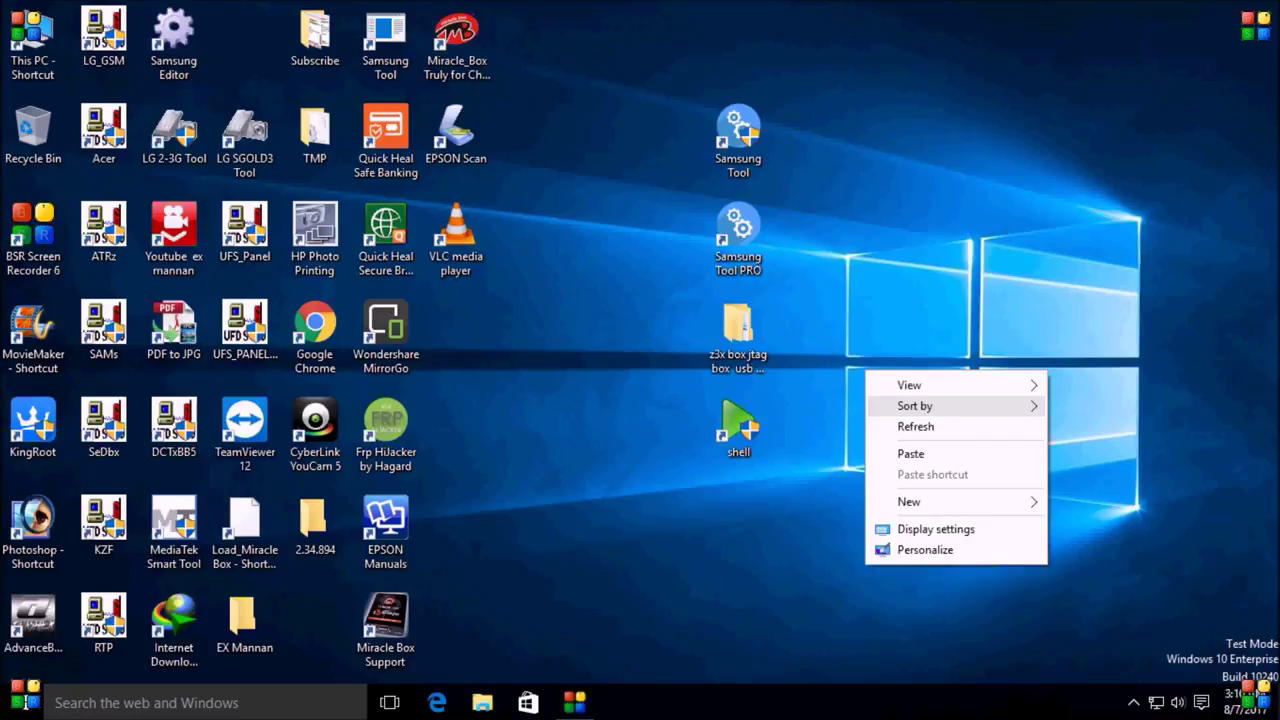
left_click(905, 426)
right_click(873, 359)
left_click(923, 417)
right_click(896, 371)
left_click(928, 427)
right_click(890, 376)
left_click(922, 433)
right_click(885, 370)
left_click(917, 427)
right_click(866, 350)
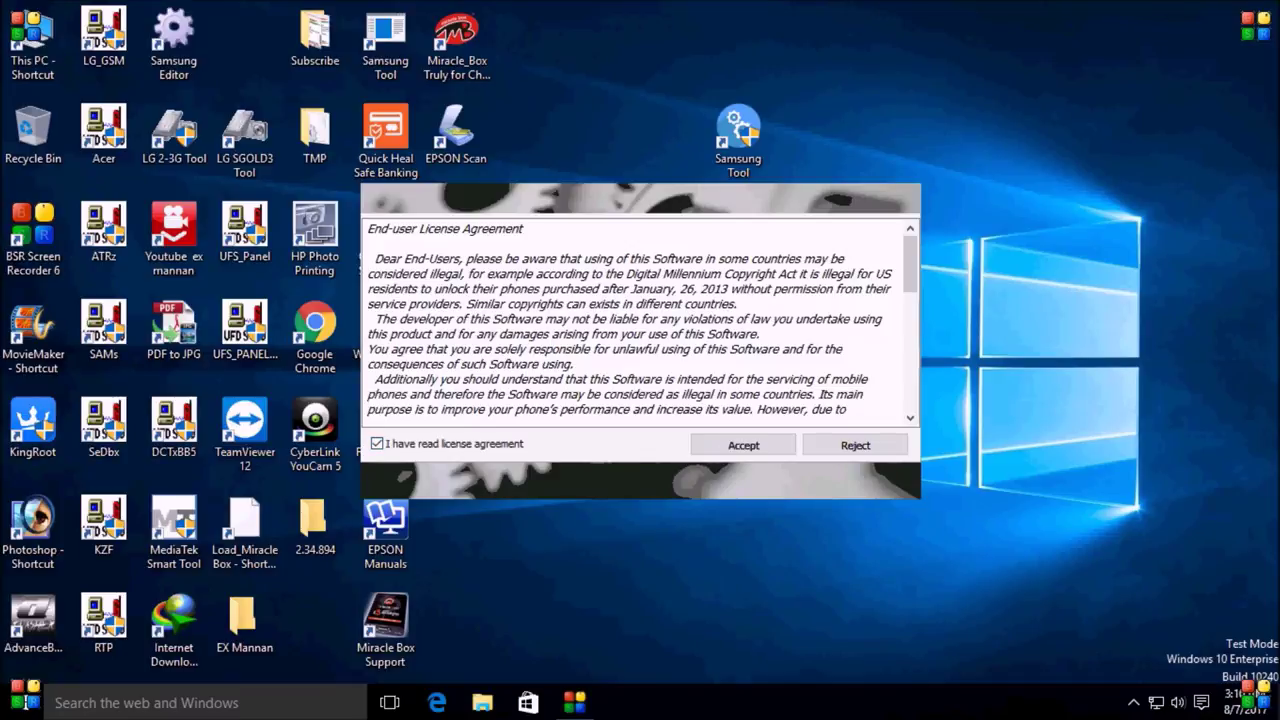
Accept Samsung Tool's license agreement, answer the Repair IMEI notice, and select model 705SC from the model list.
key("Return")
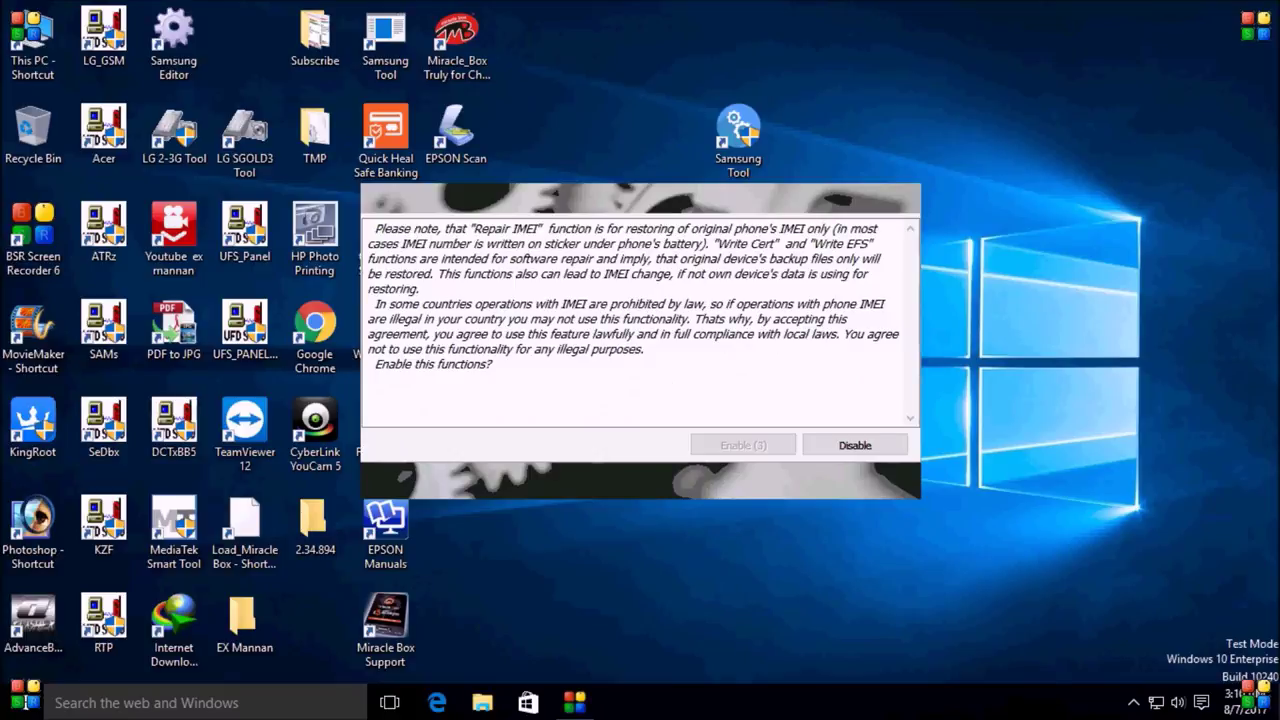
key("Return")
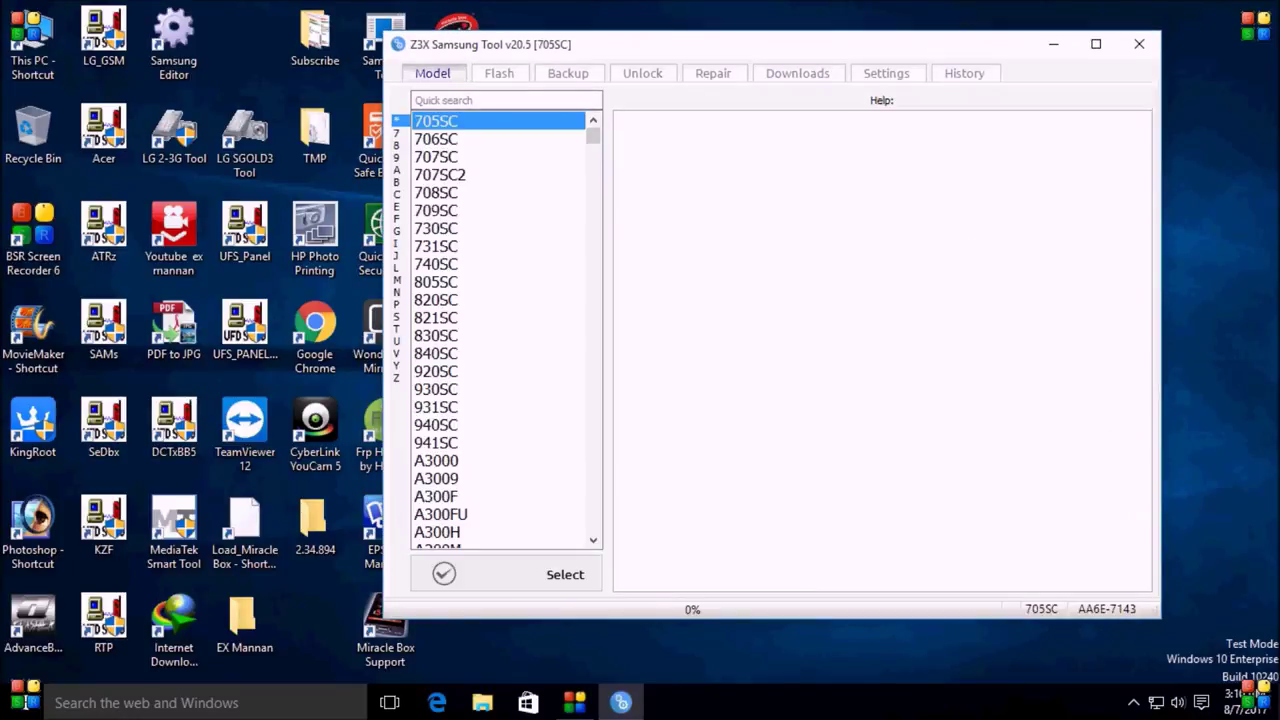
scroll(499, 330, "down", 5)
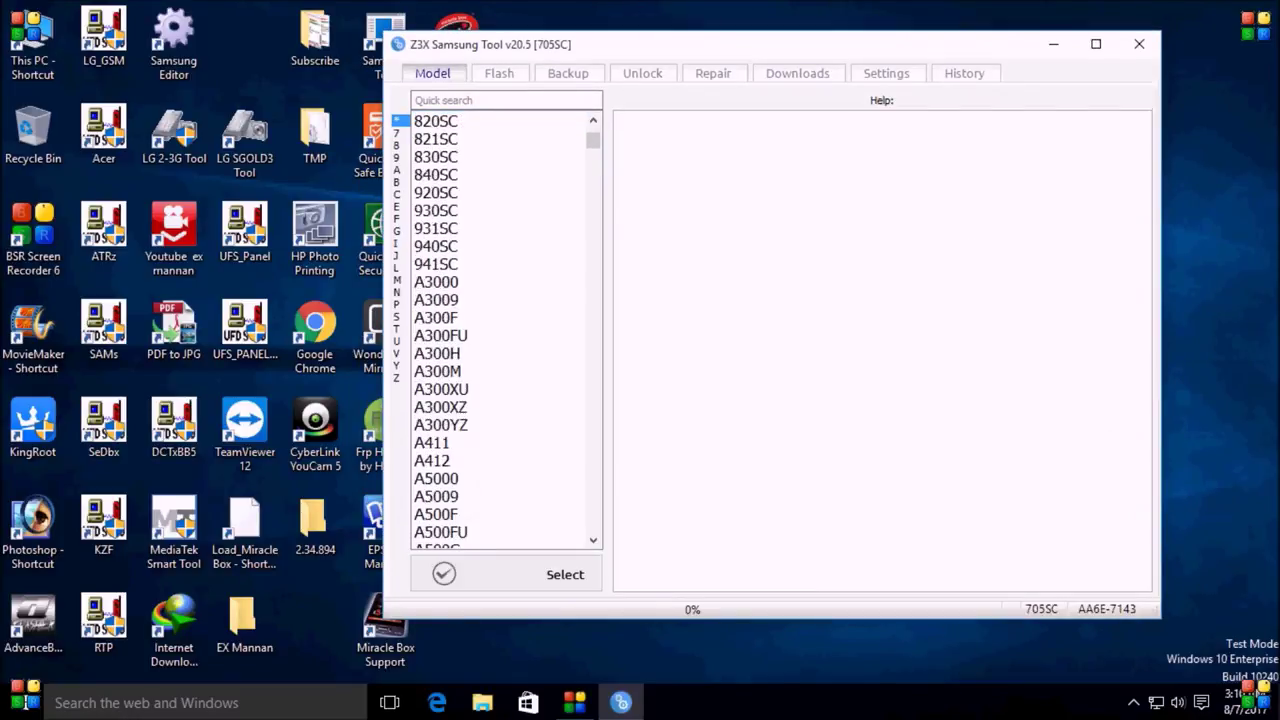
scroll(505, 330, "up", 5)
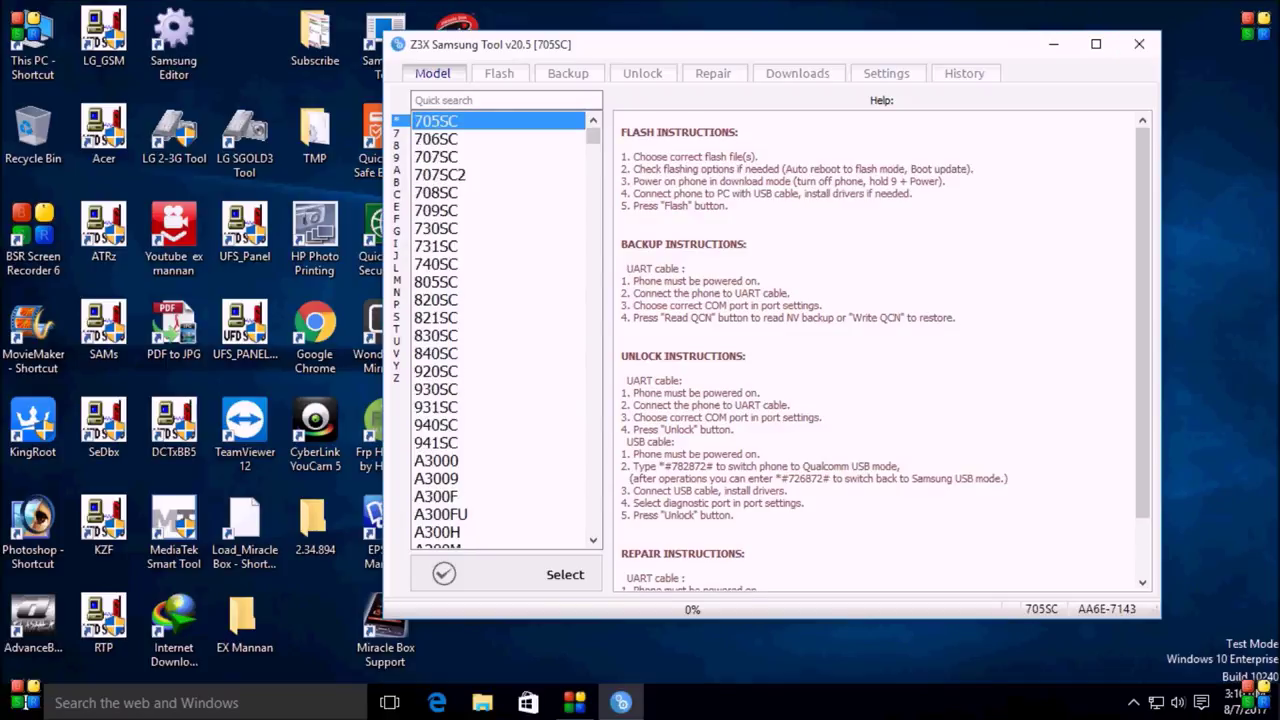
left_click(445, 574)
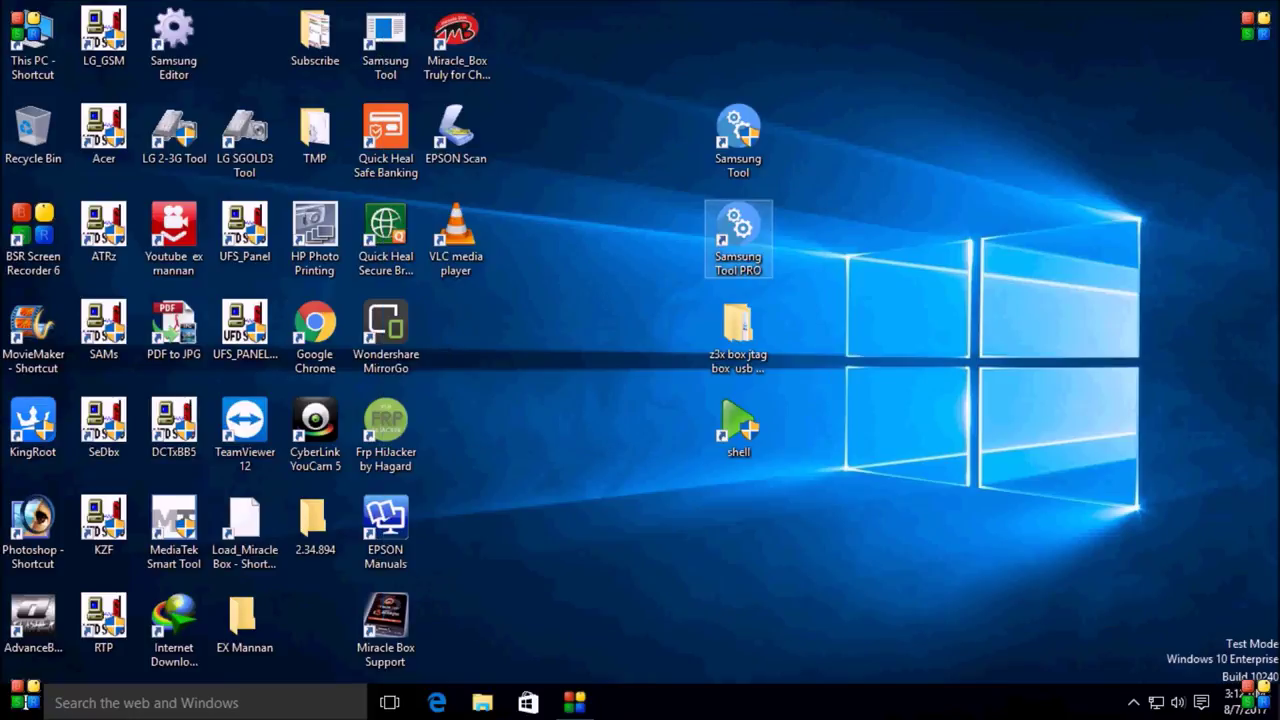
Launch Samsung Tool PRO from its desktop shortcut.
left_click_drag(738, 235, 597, 235)
right_click(589, 212)
left_click(620, 226)
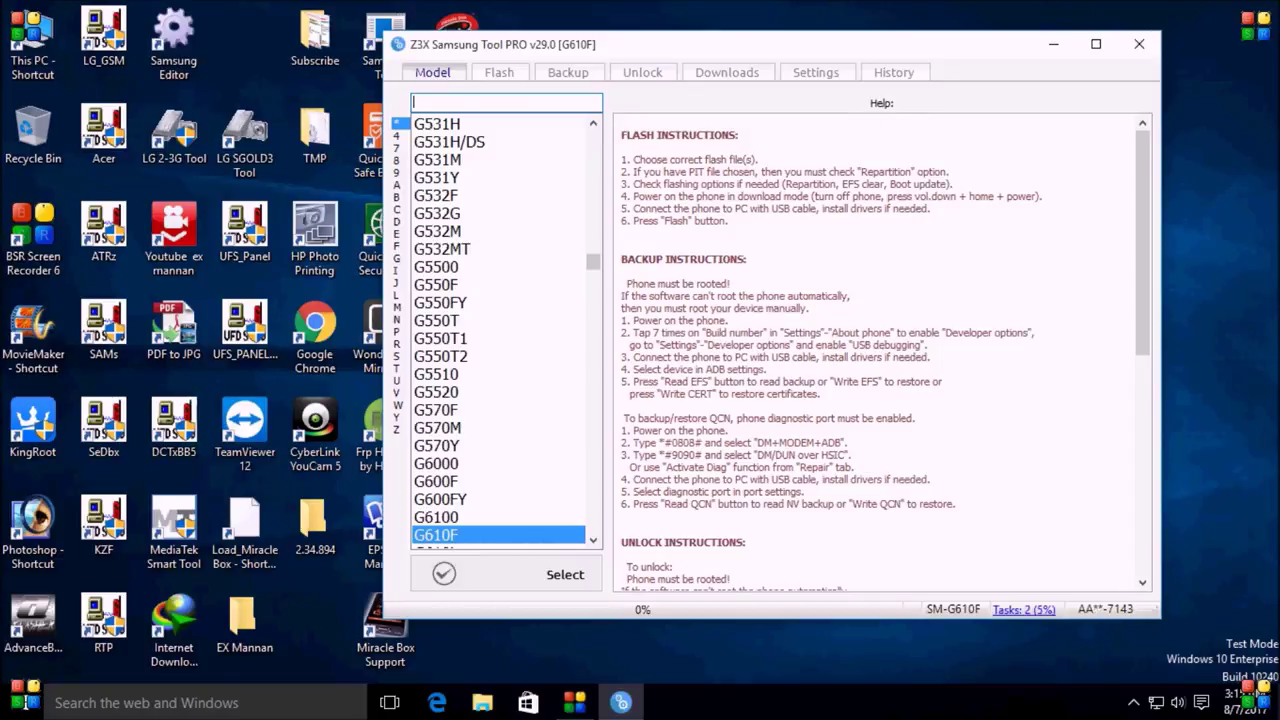
Search the model list for j200g and select model J200G for flashing.
type("j22")
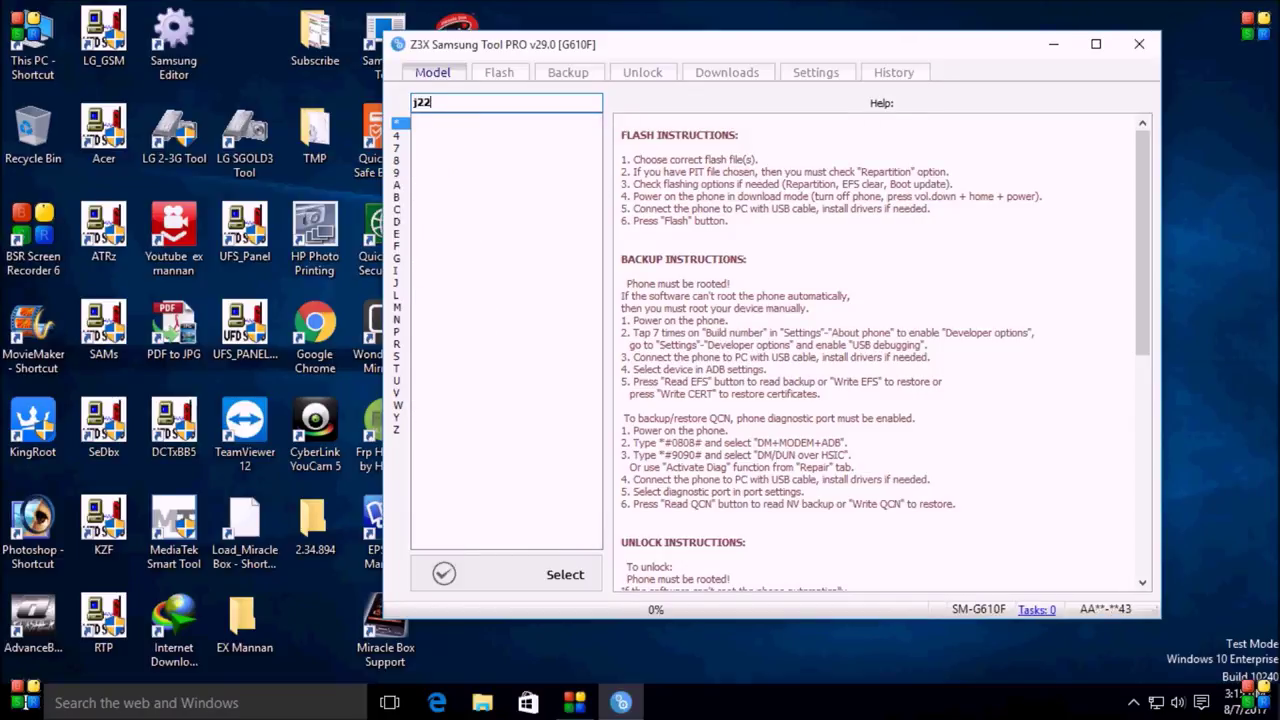
key("BackSpace")
type("00")
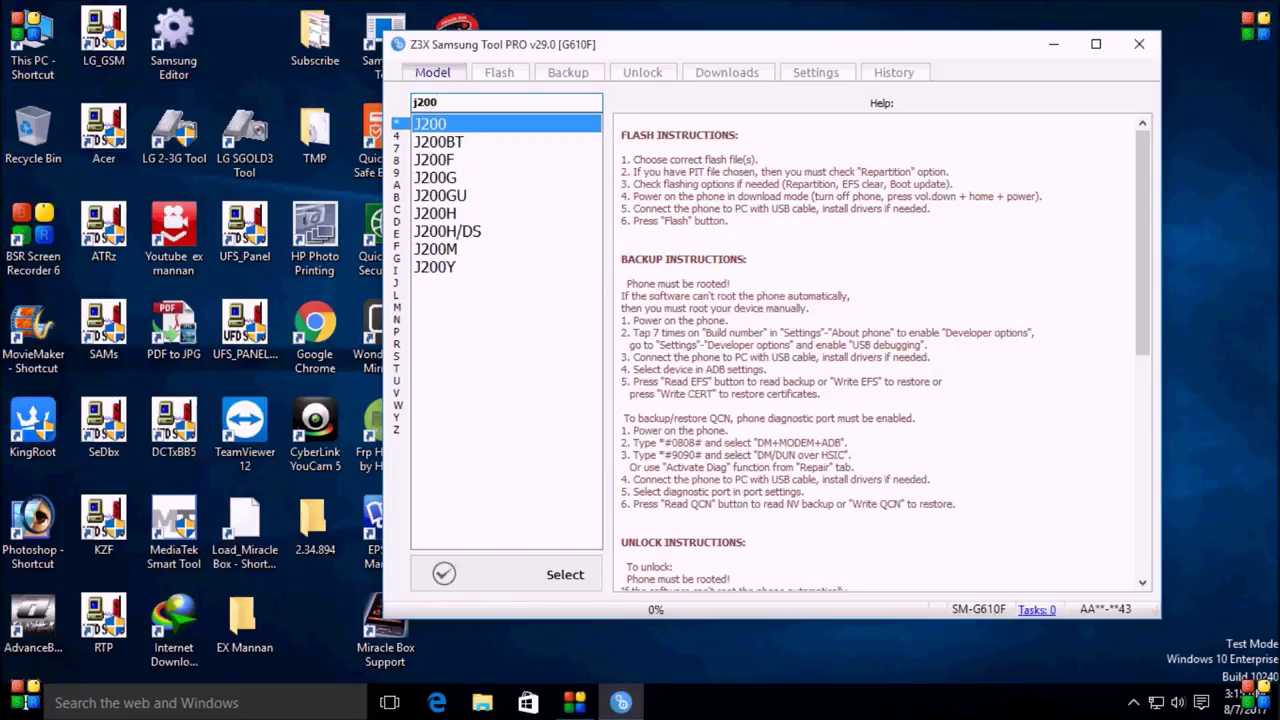
type("g")
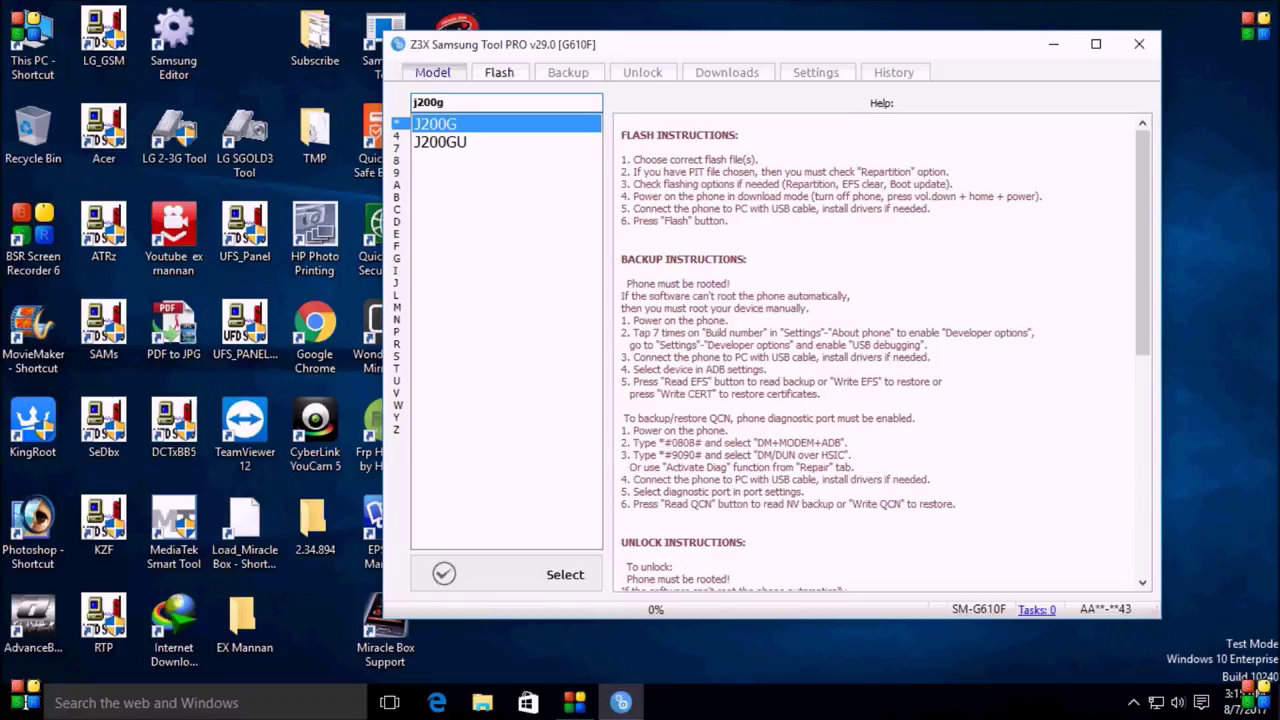
left_click(506, 141)
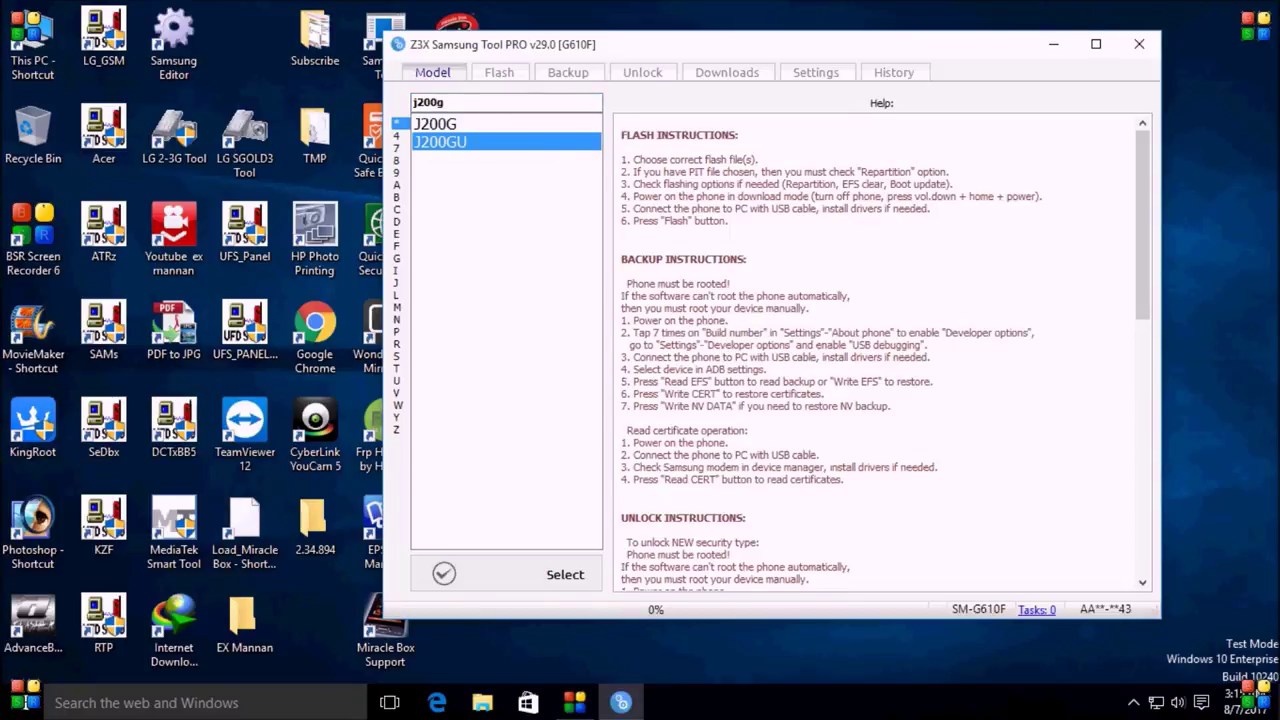
key("Up")
key("Return")
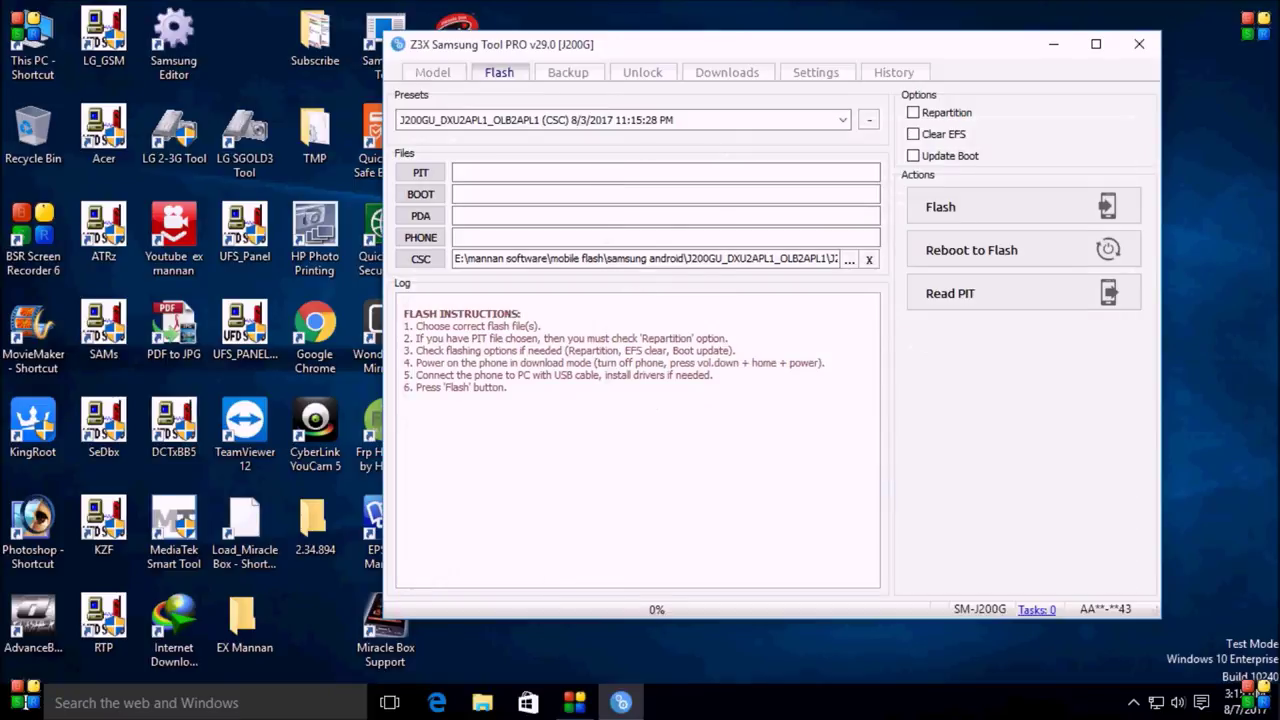
Open the file chooser for the CSC flash file and cancel it without picking a file.
left_click(420, 259)
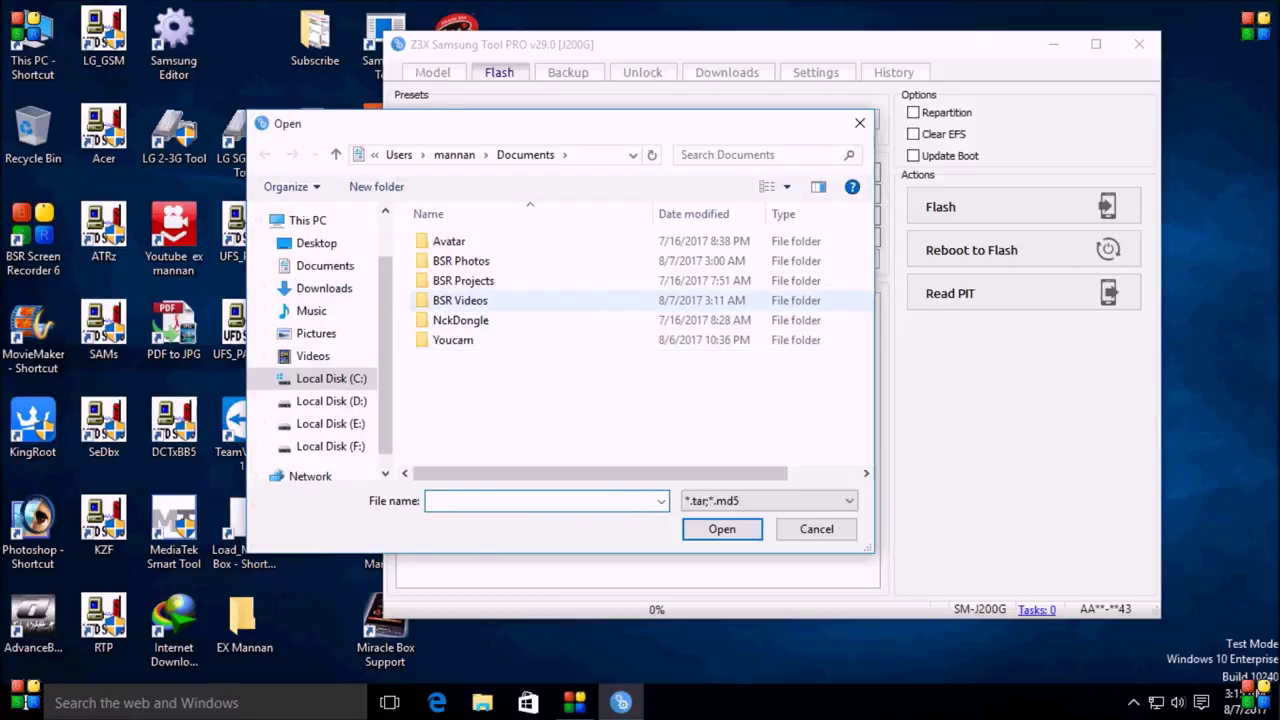
left_click(816, 529)
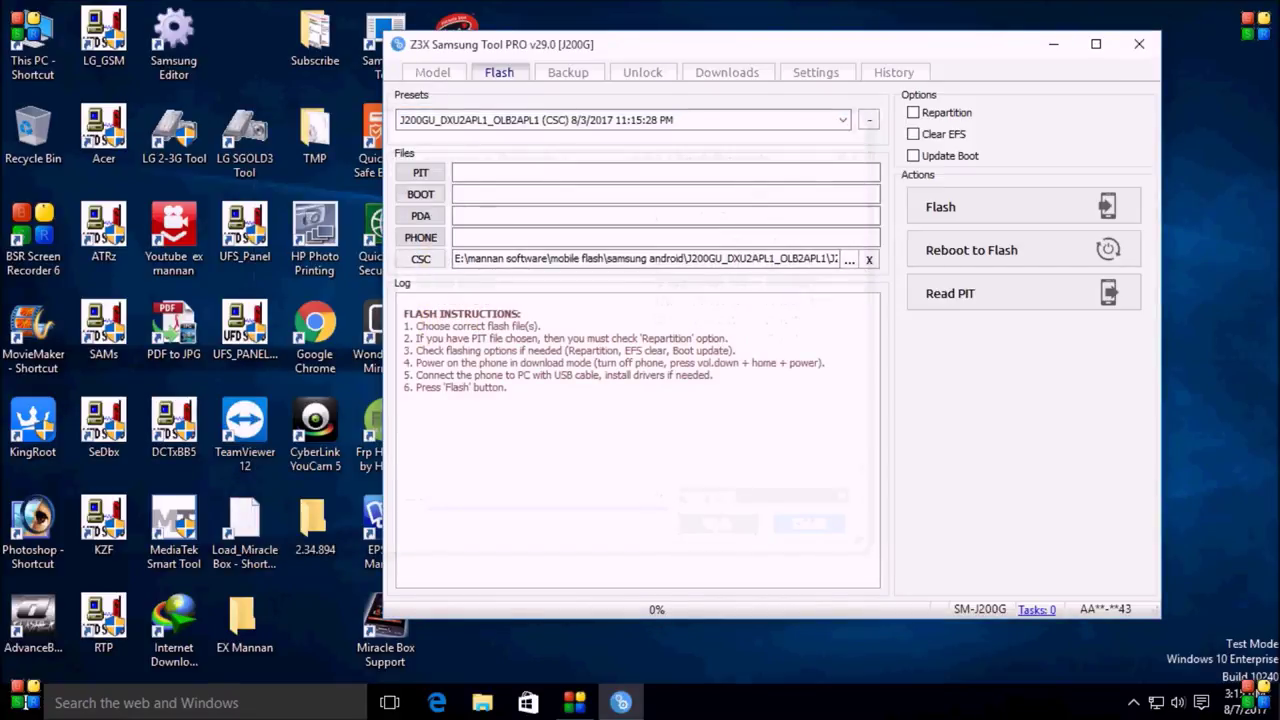